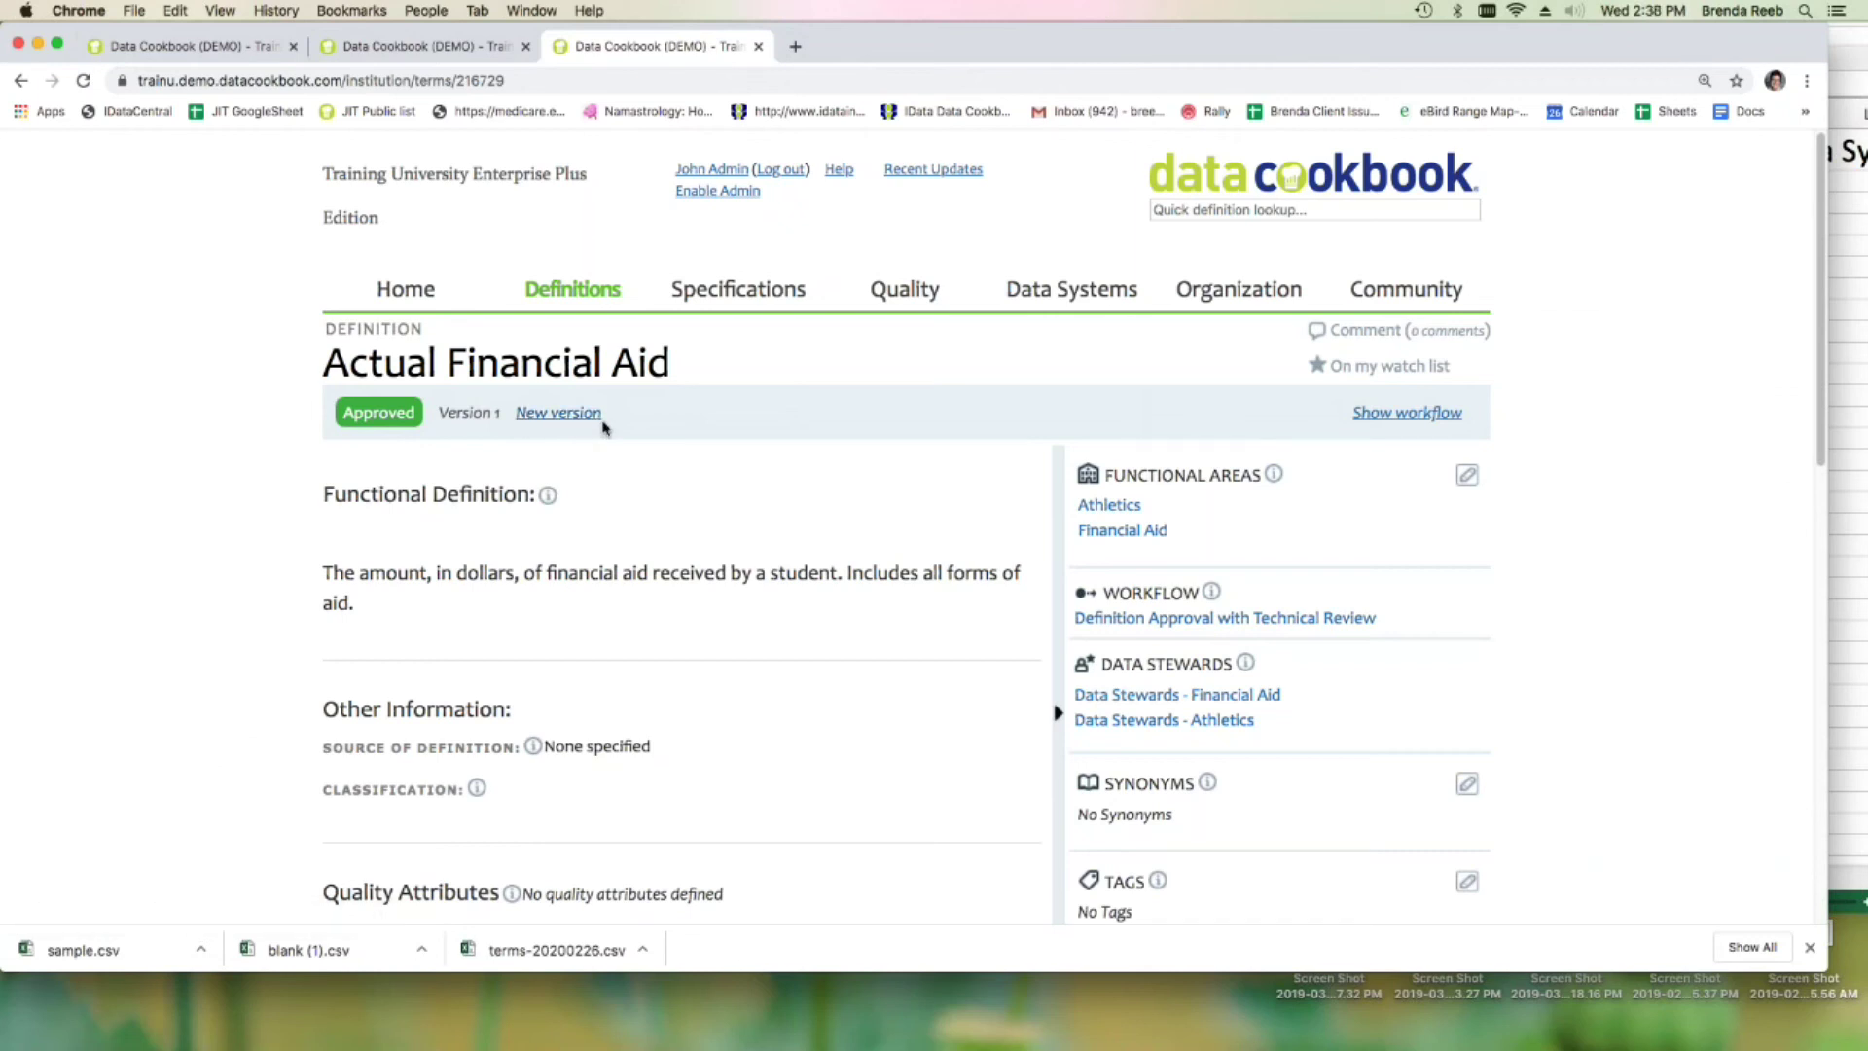
- Look up "academic advisor" in the quick definition lookup and open the Academic Advisor definition
click(1312, 208)
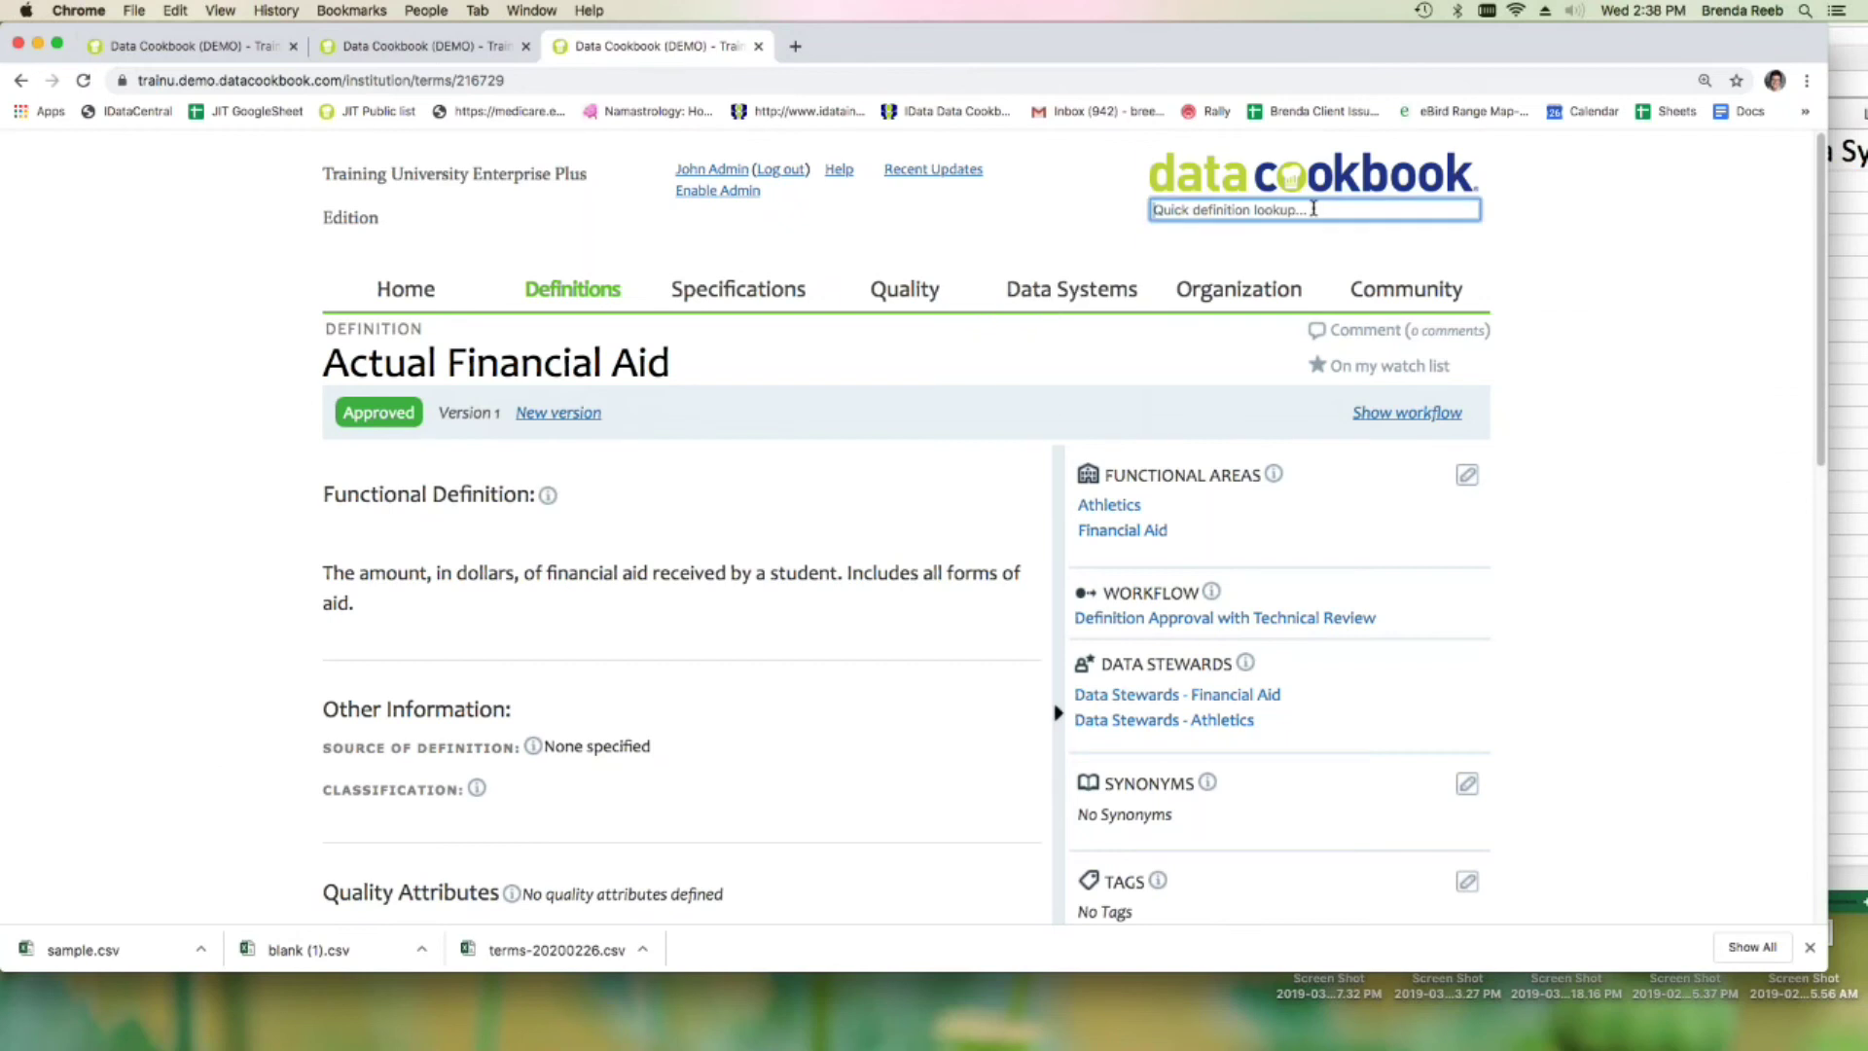
text(academic advisor)
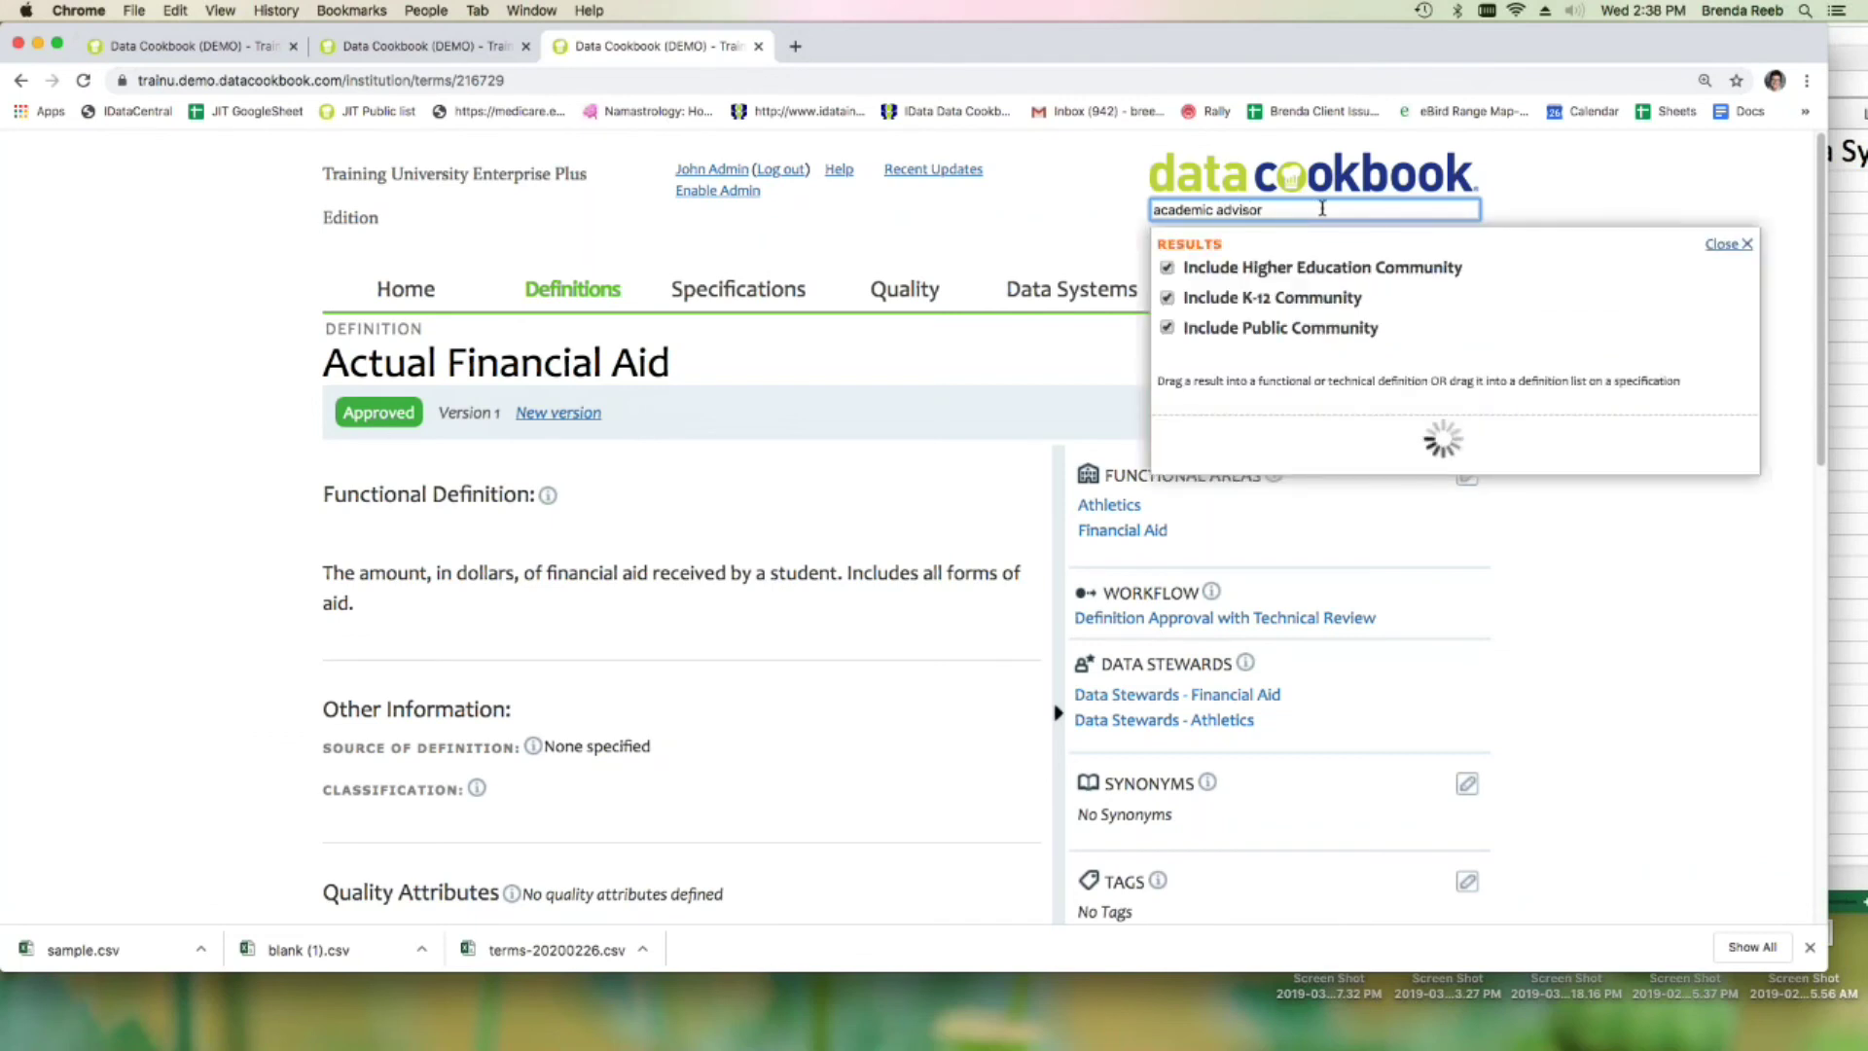
click(1206, 443)
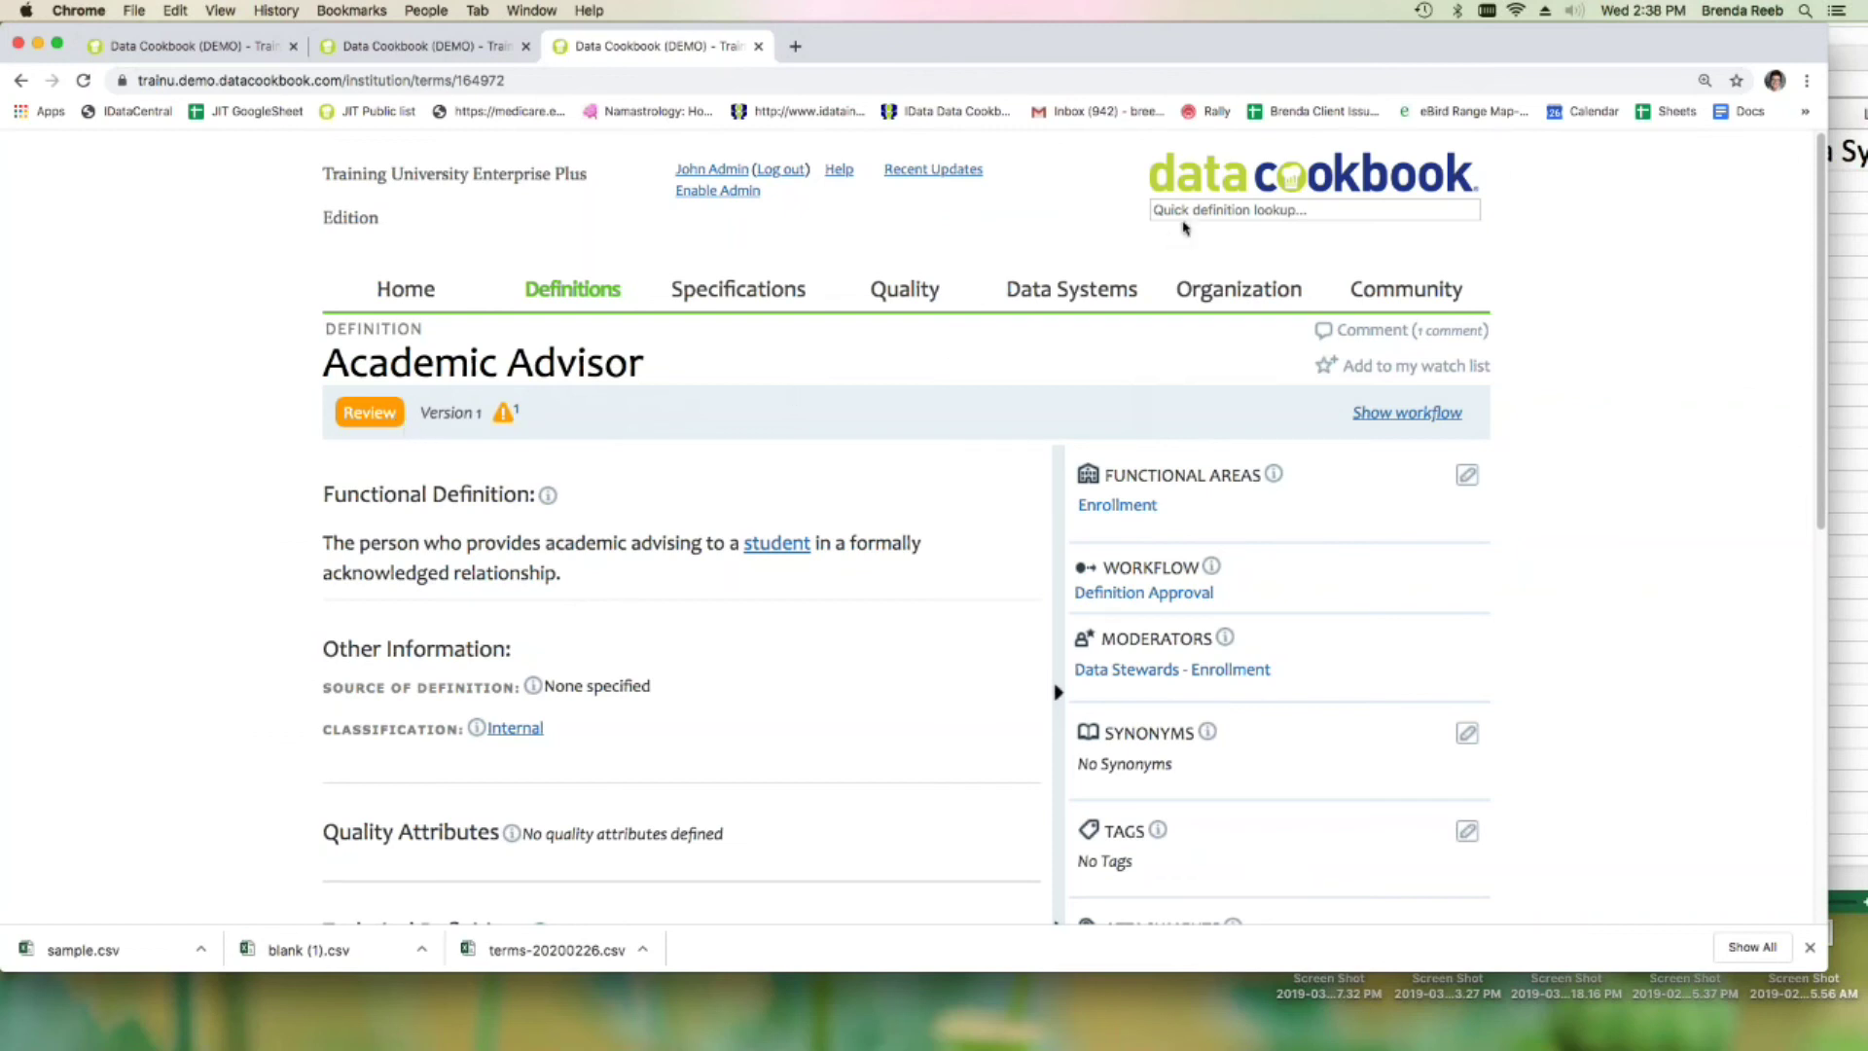
- Look up "academic rank", open the Academic Rank definition and review its functional definition with the table of ranks
click(1194, 208)
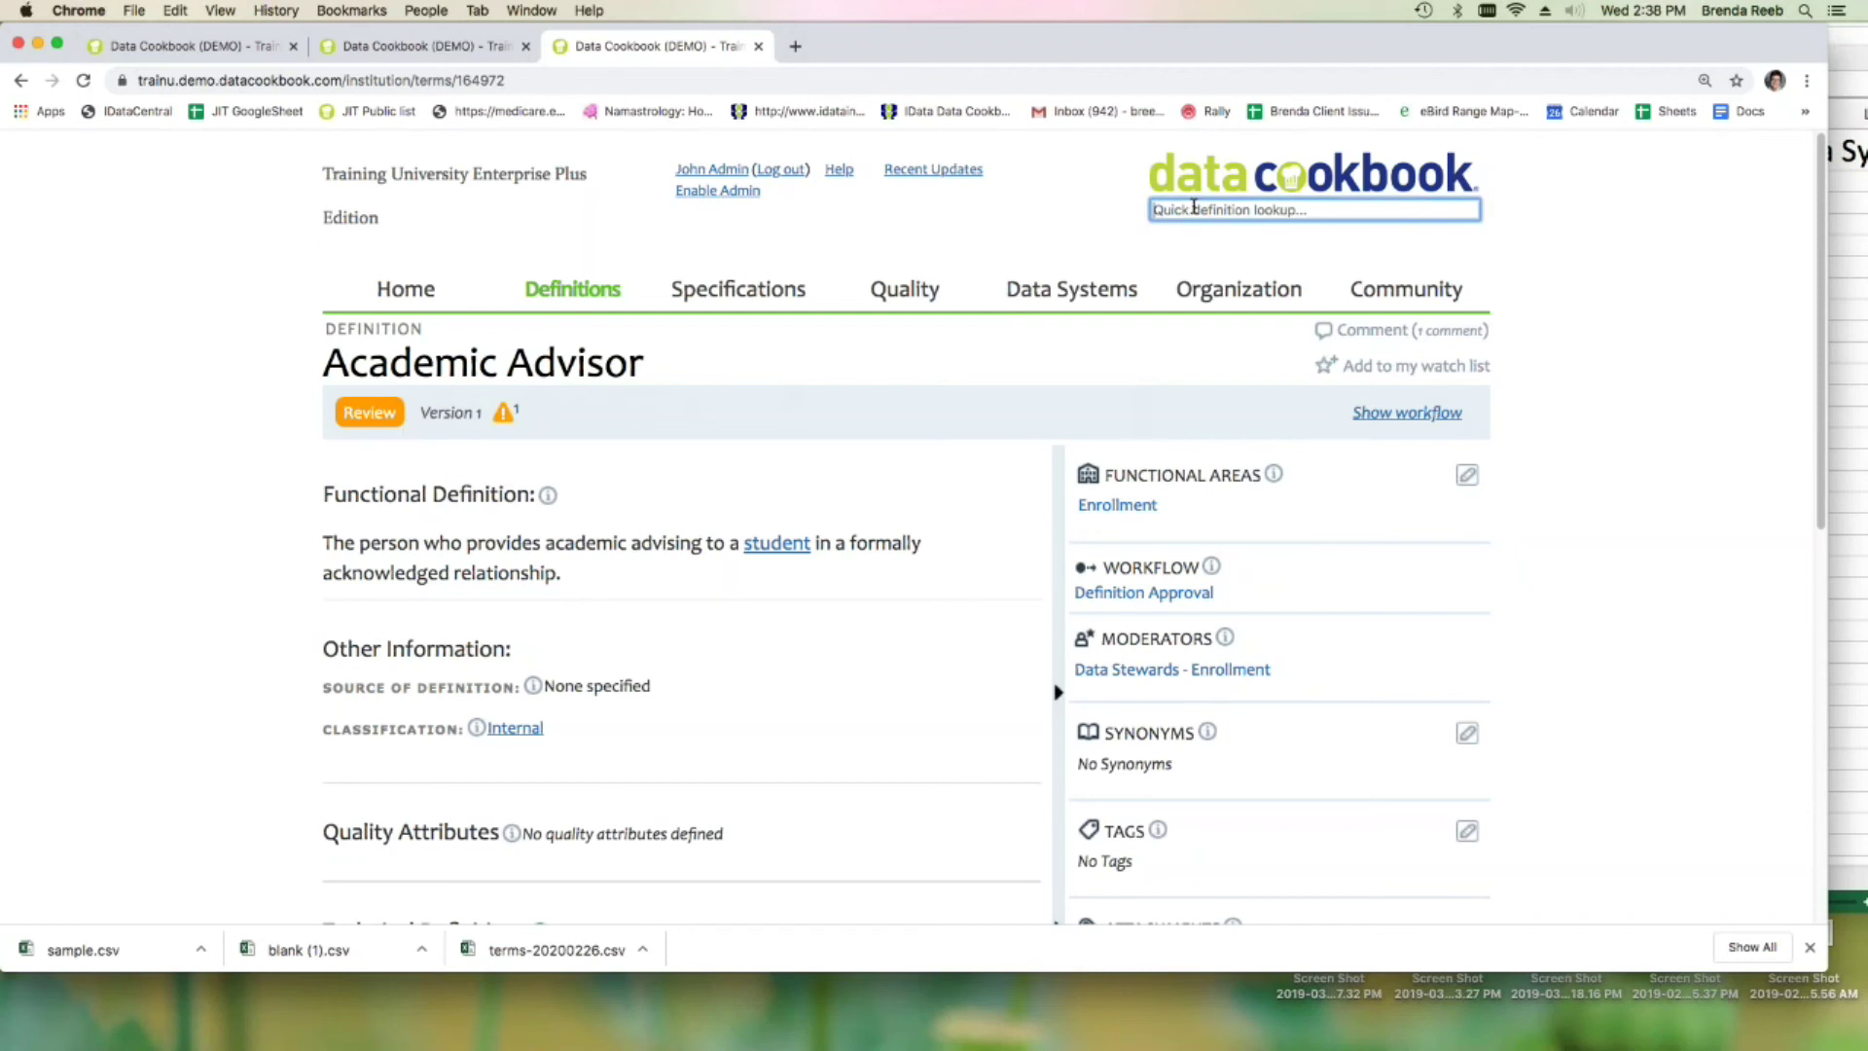
text(academic ra)
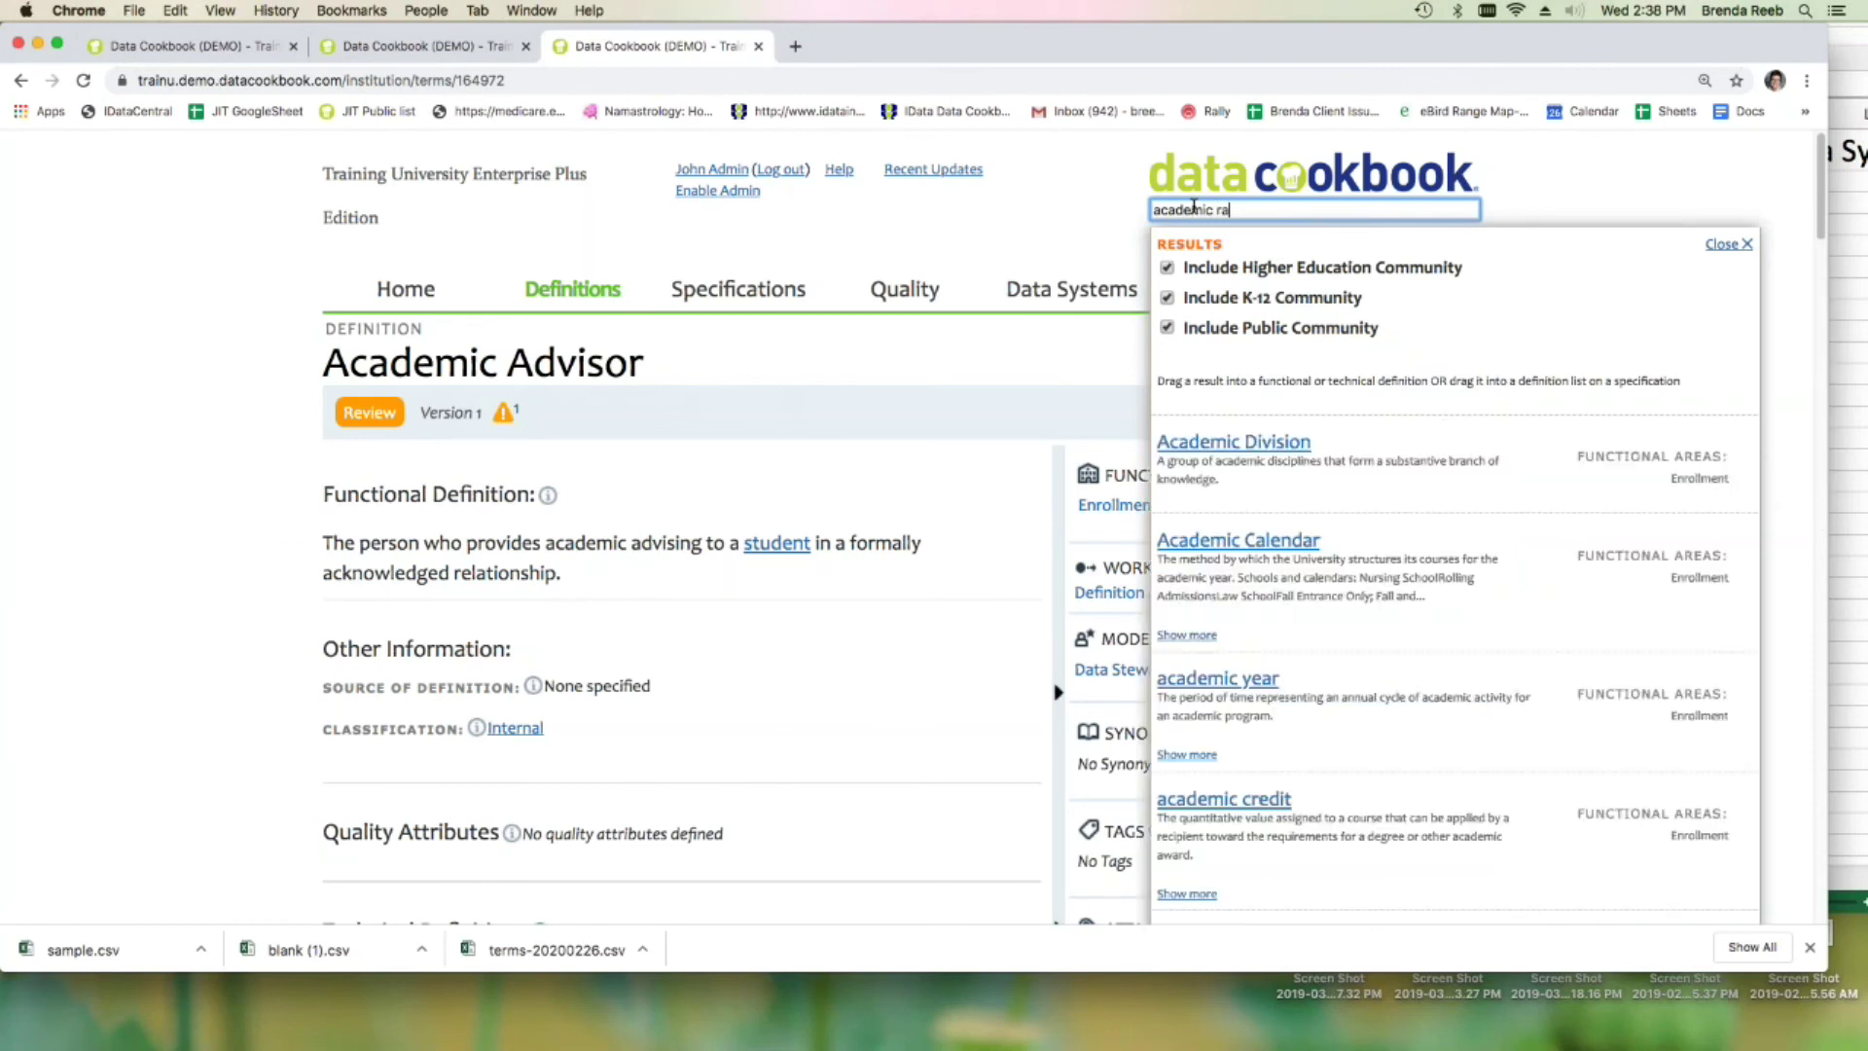
text(nk)
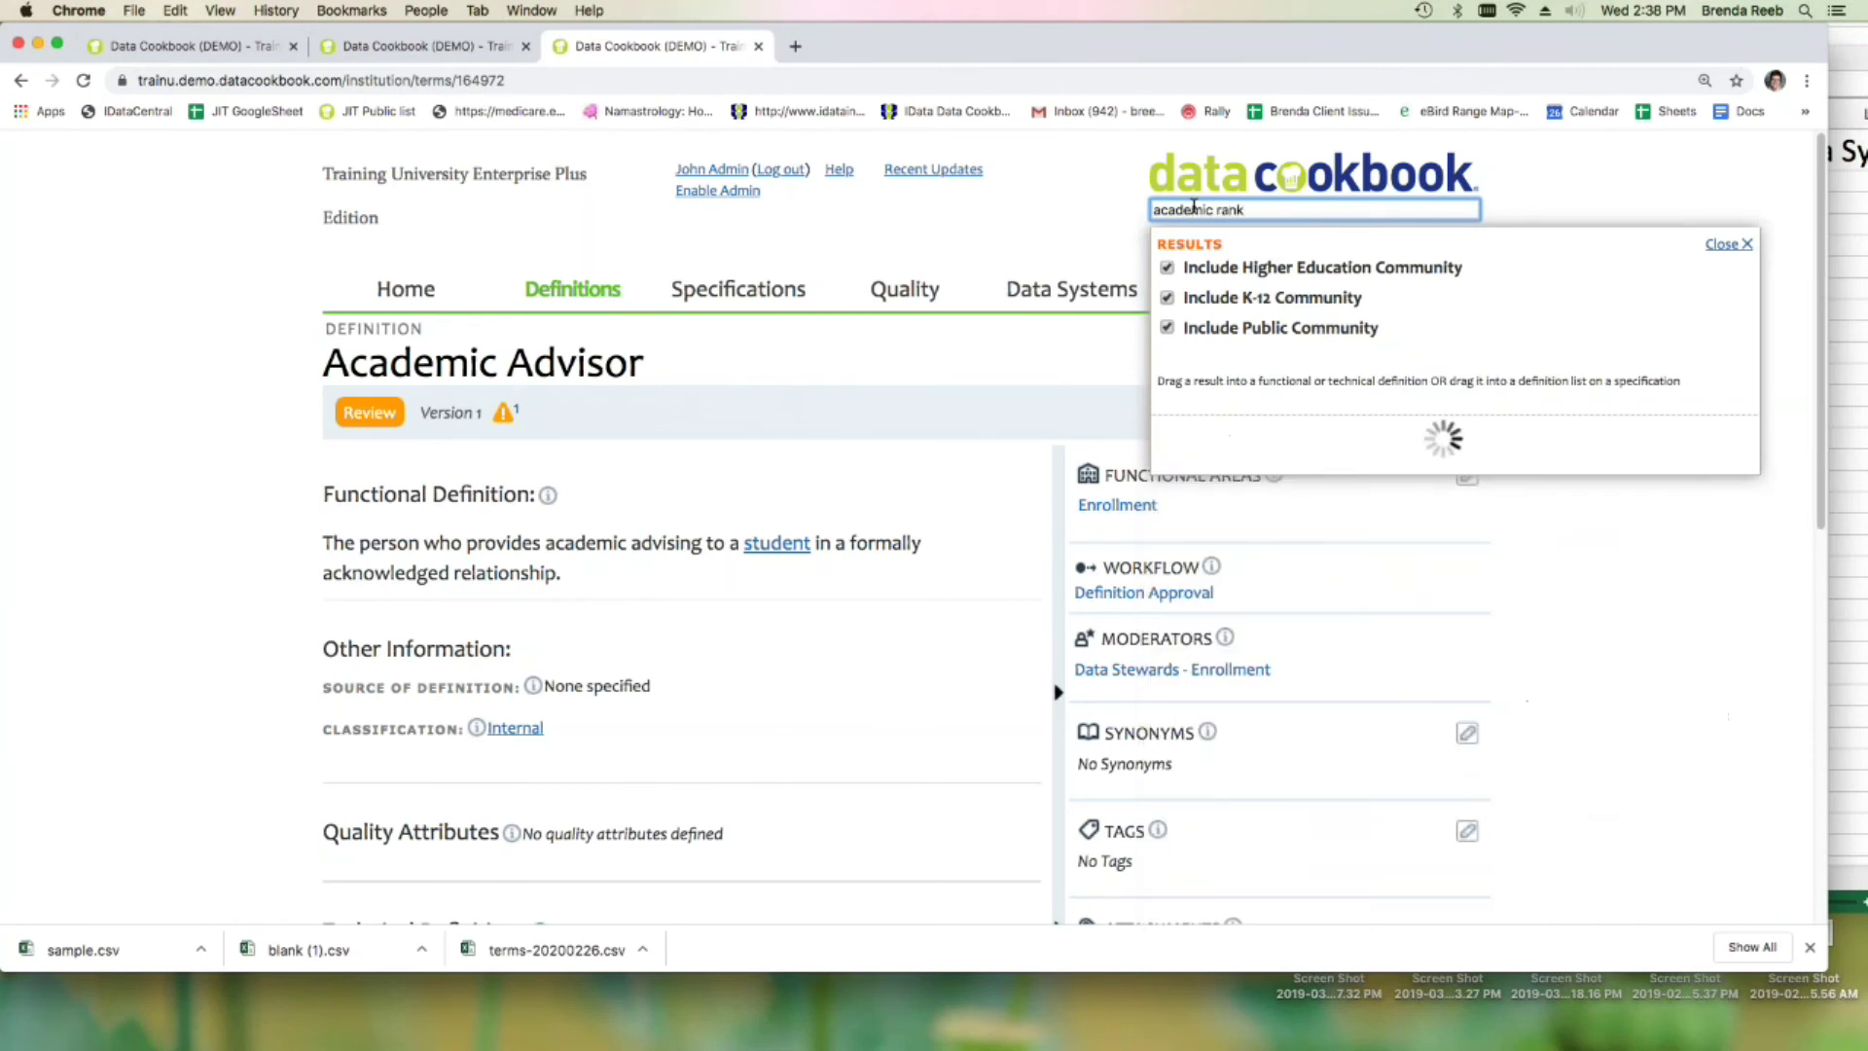
click(1189, 443)
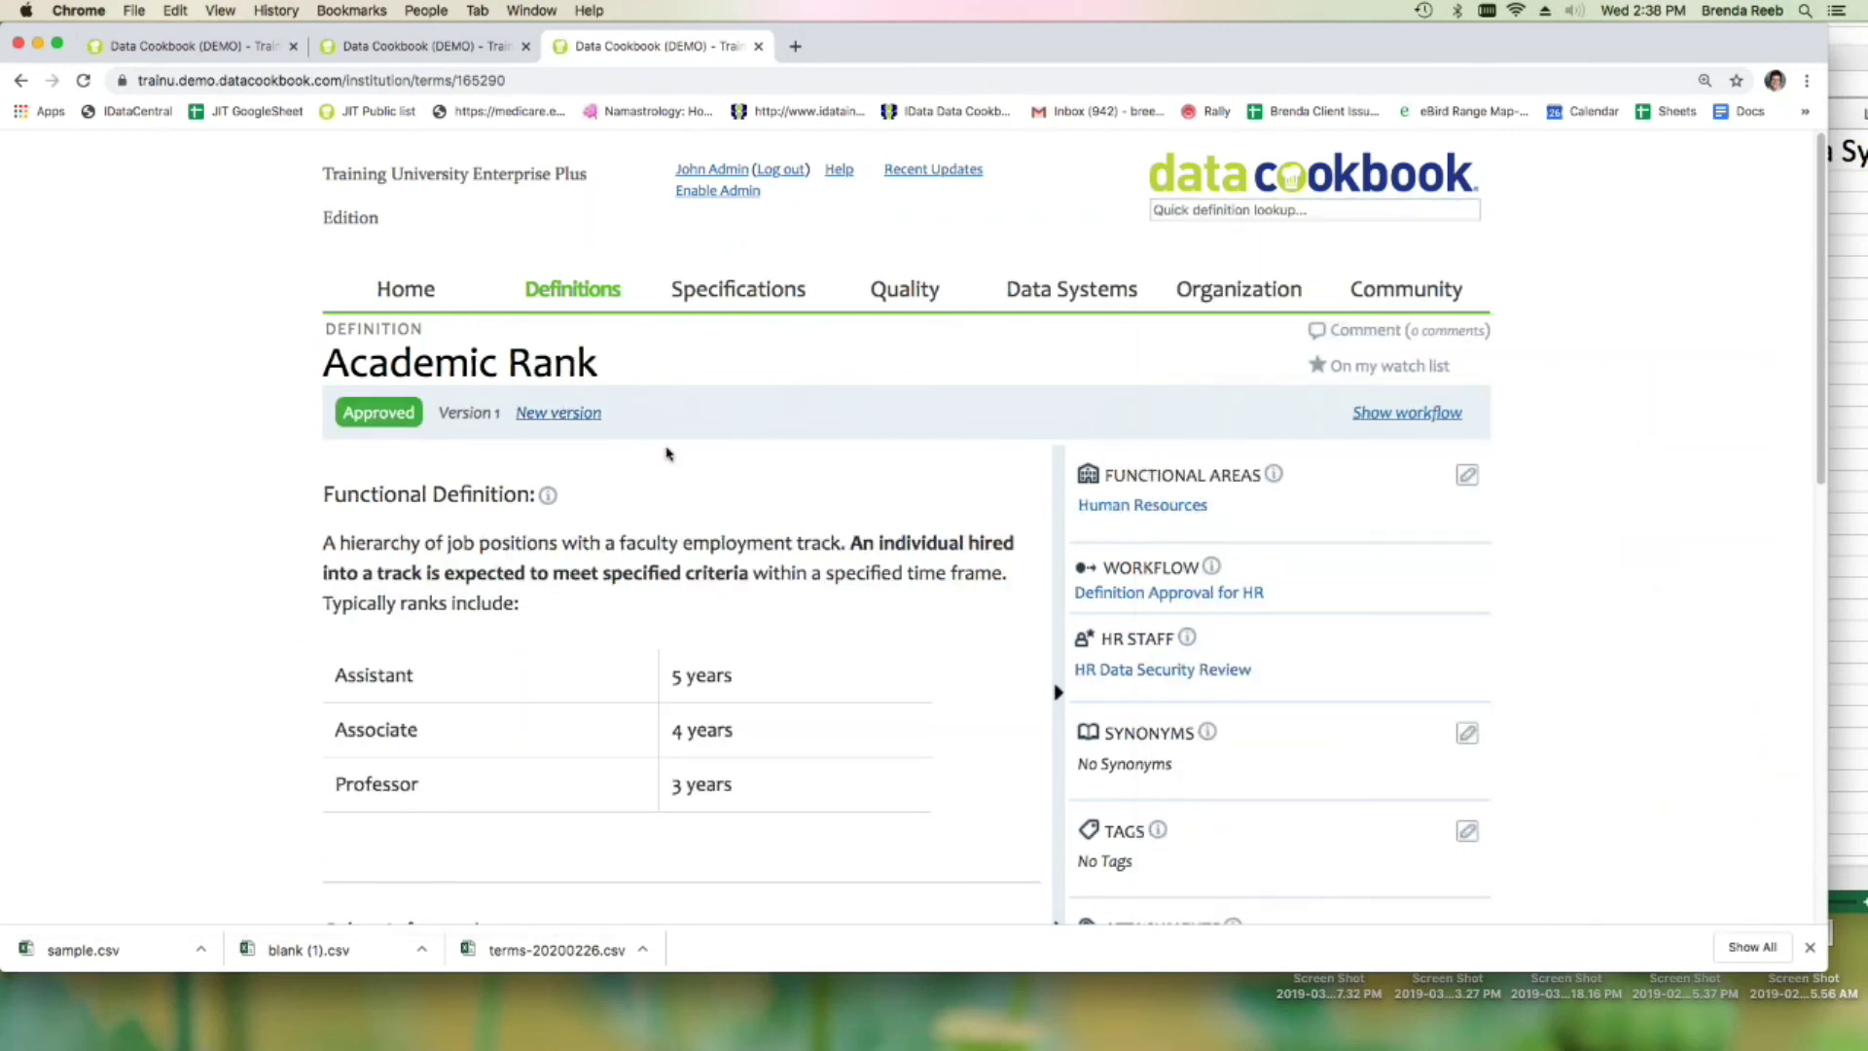
scroll(668, 453, down, 2)
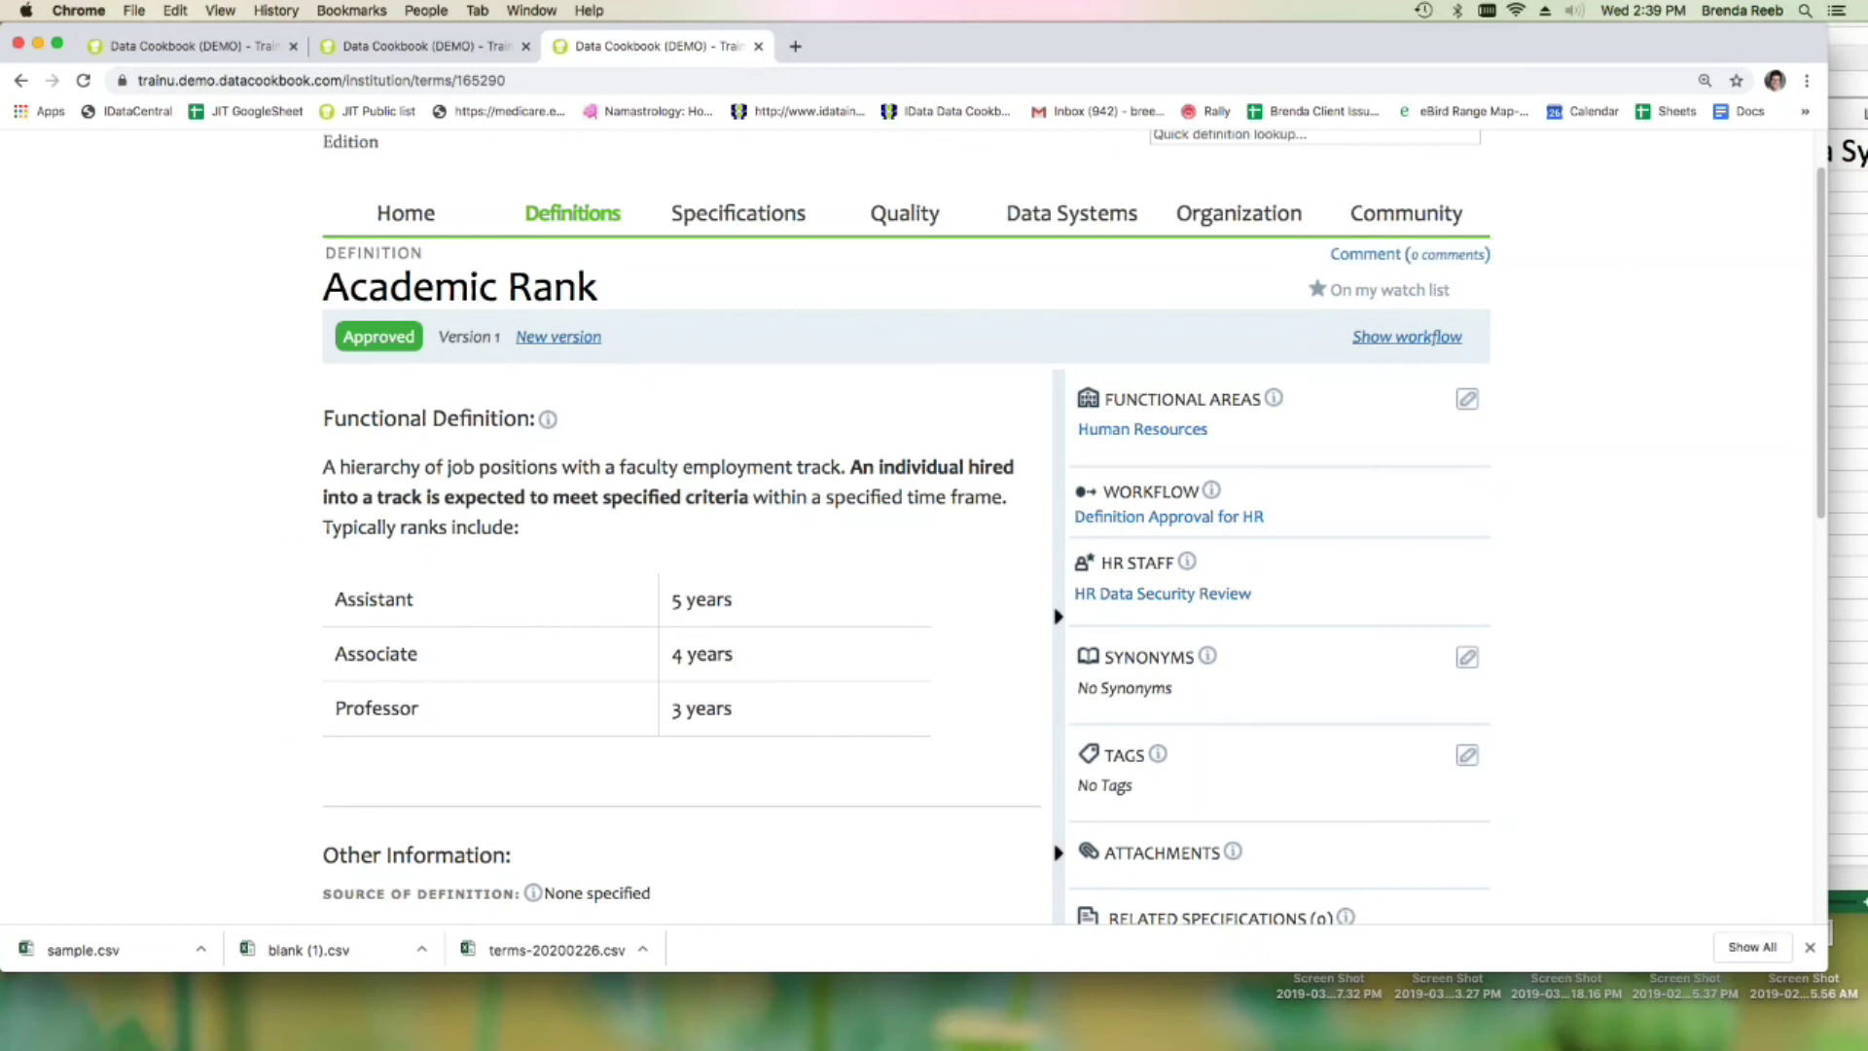
- Look up "academic calendar", open the Academic Calendar definition and review its functional definition with the schools and calendars table
scroll(1209, 146, up, 2)
click(1209, 209)
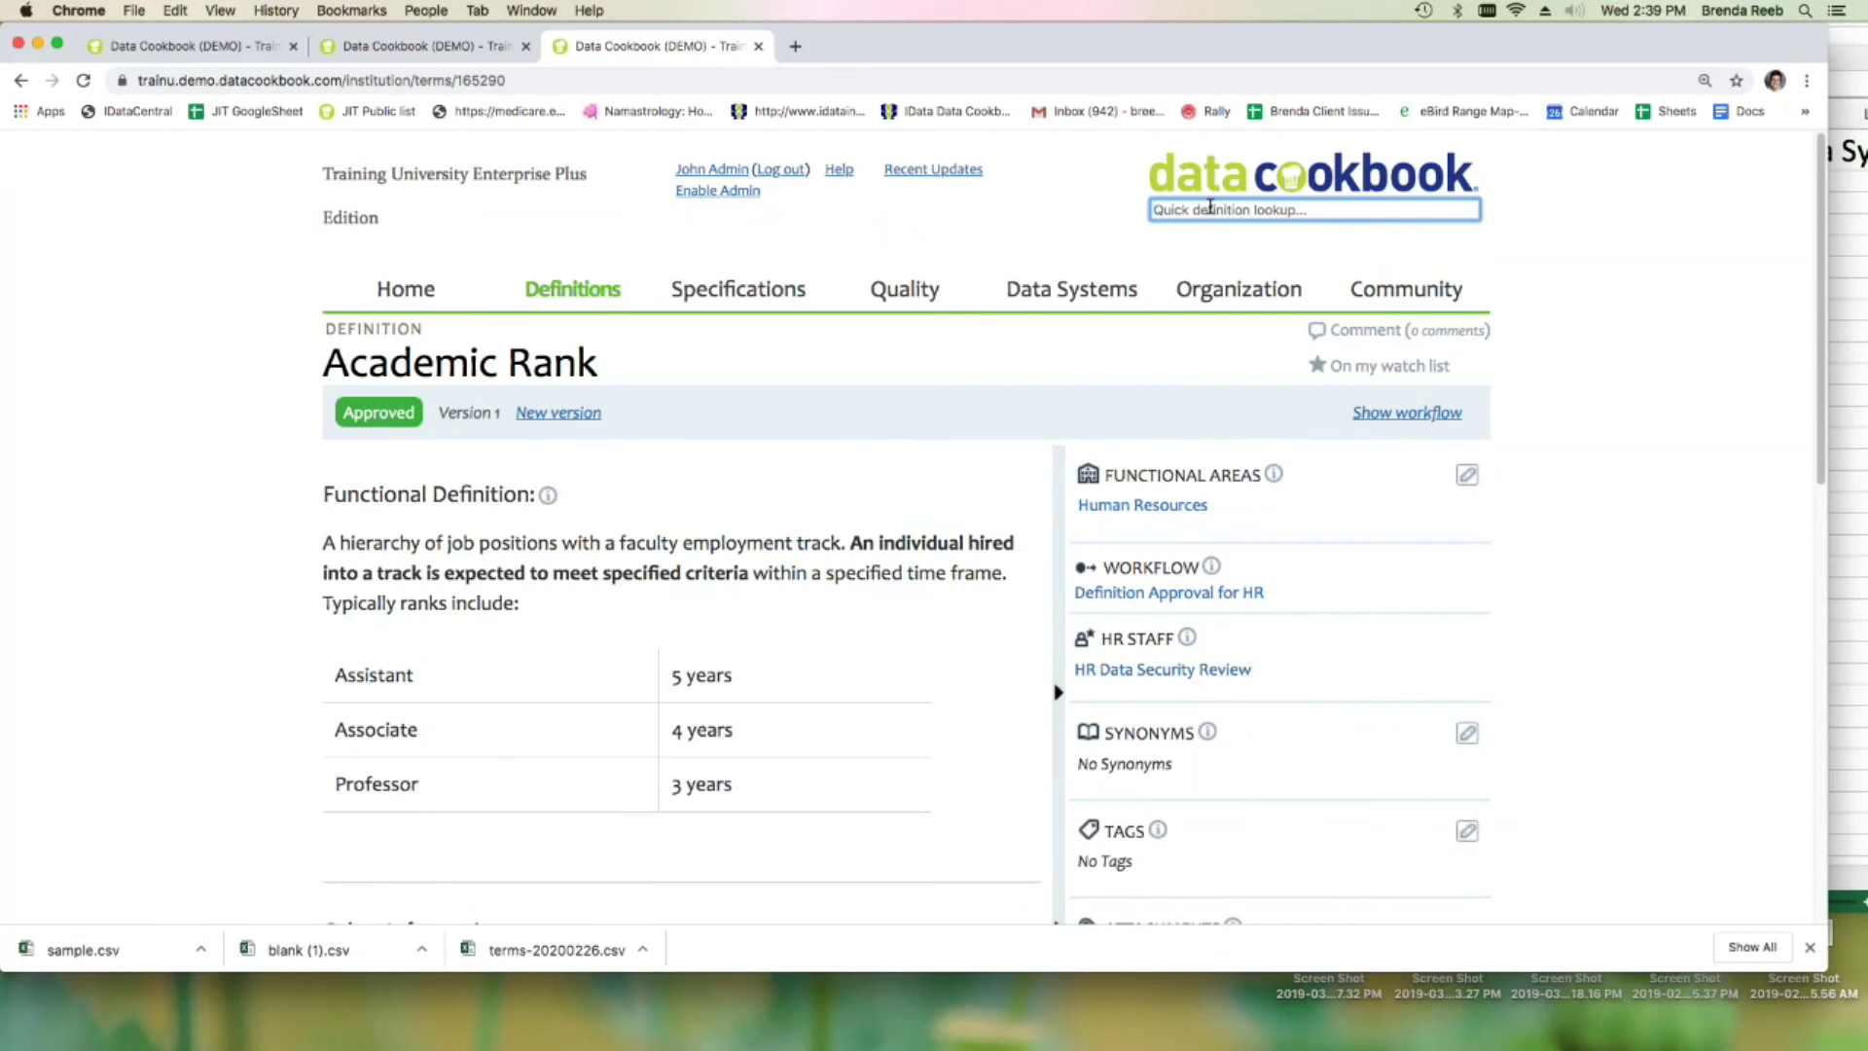
text(aca)
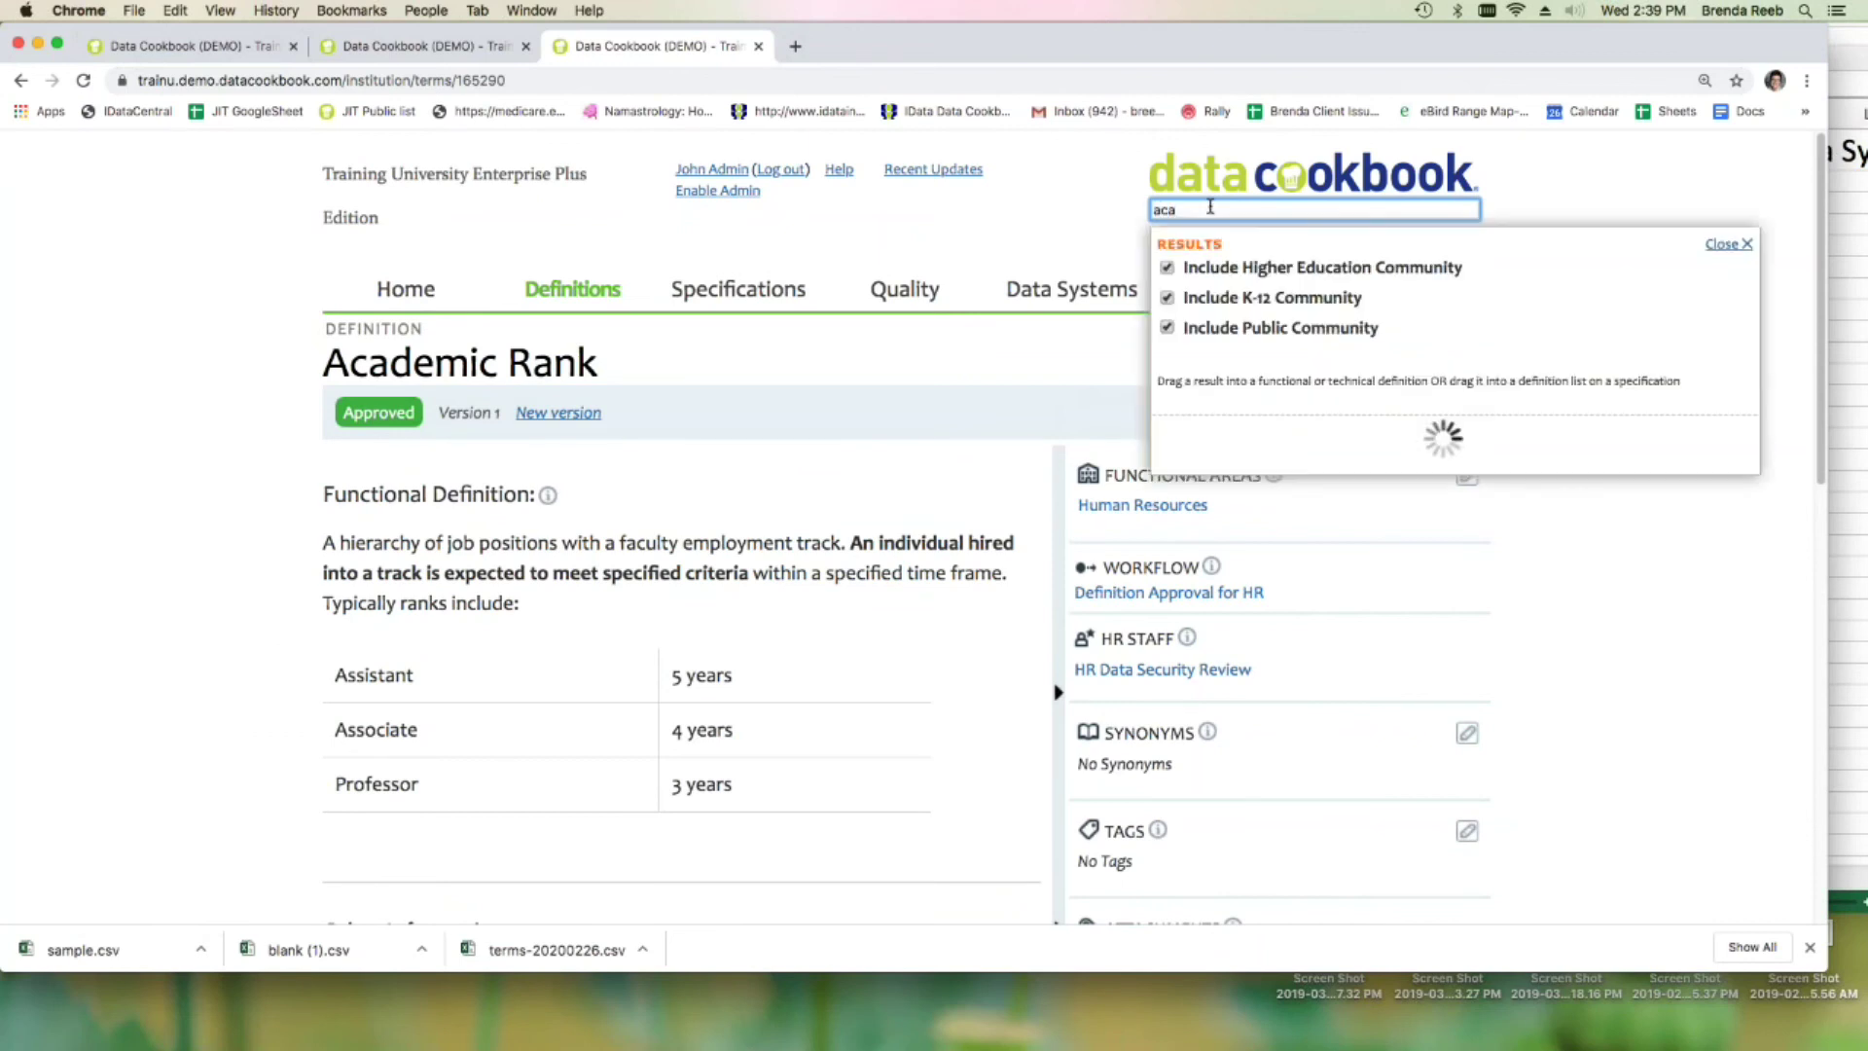
text(demic calen)
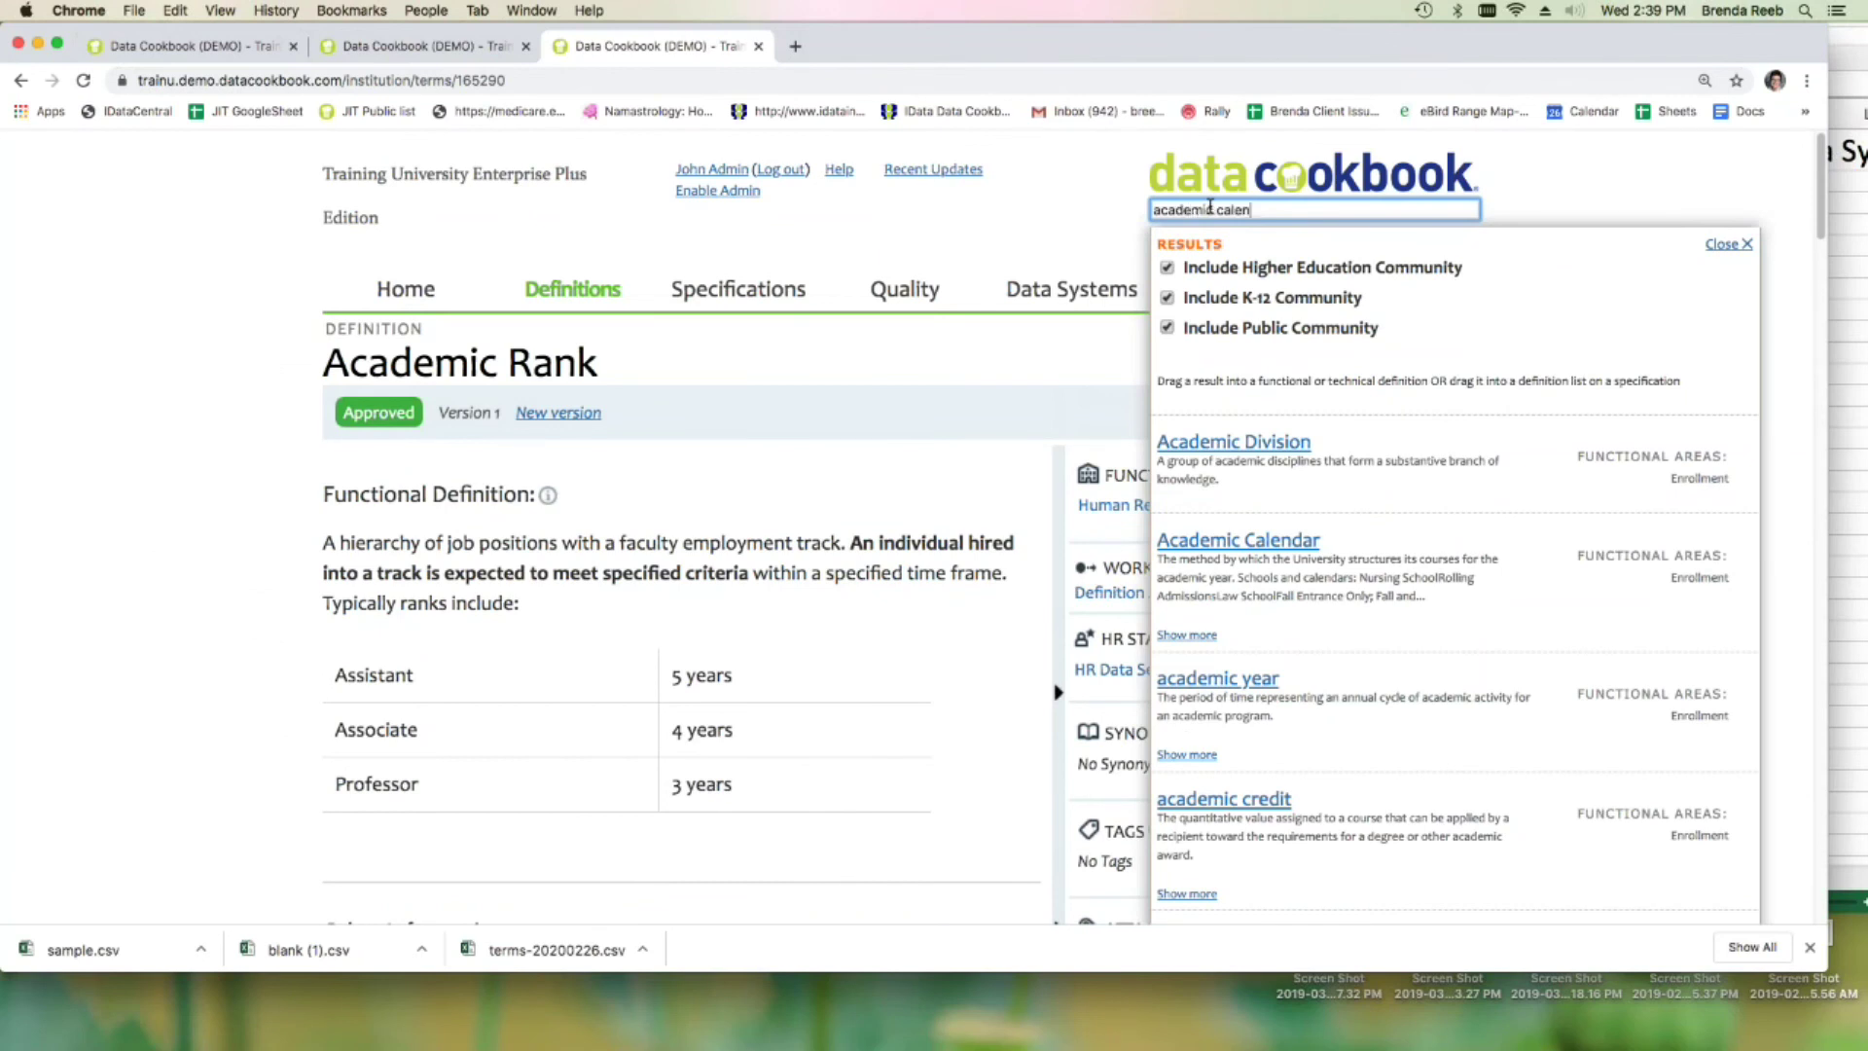
text(dar)
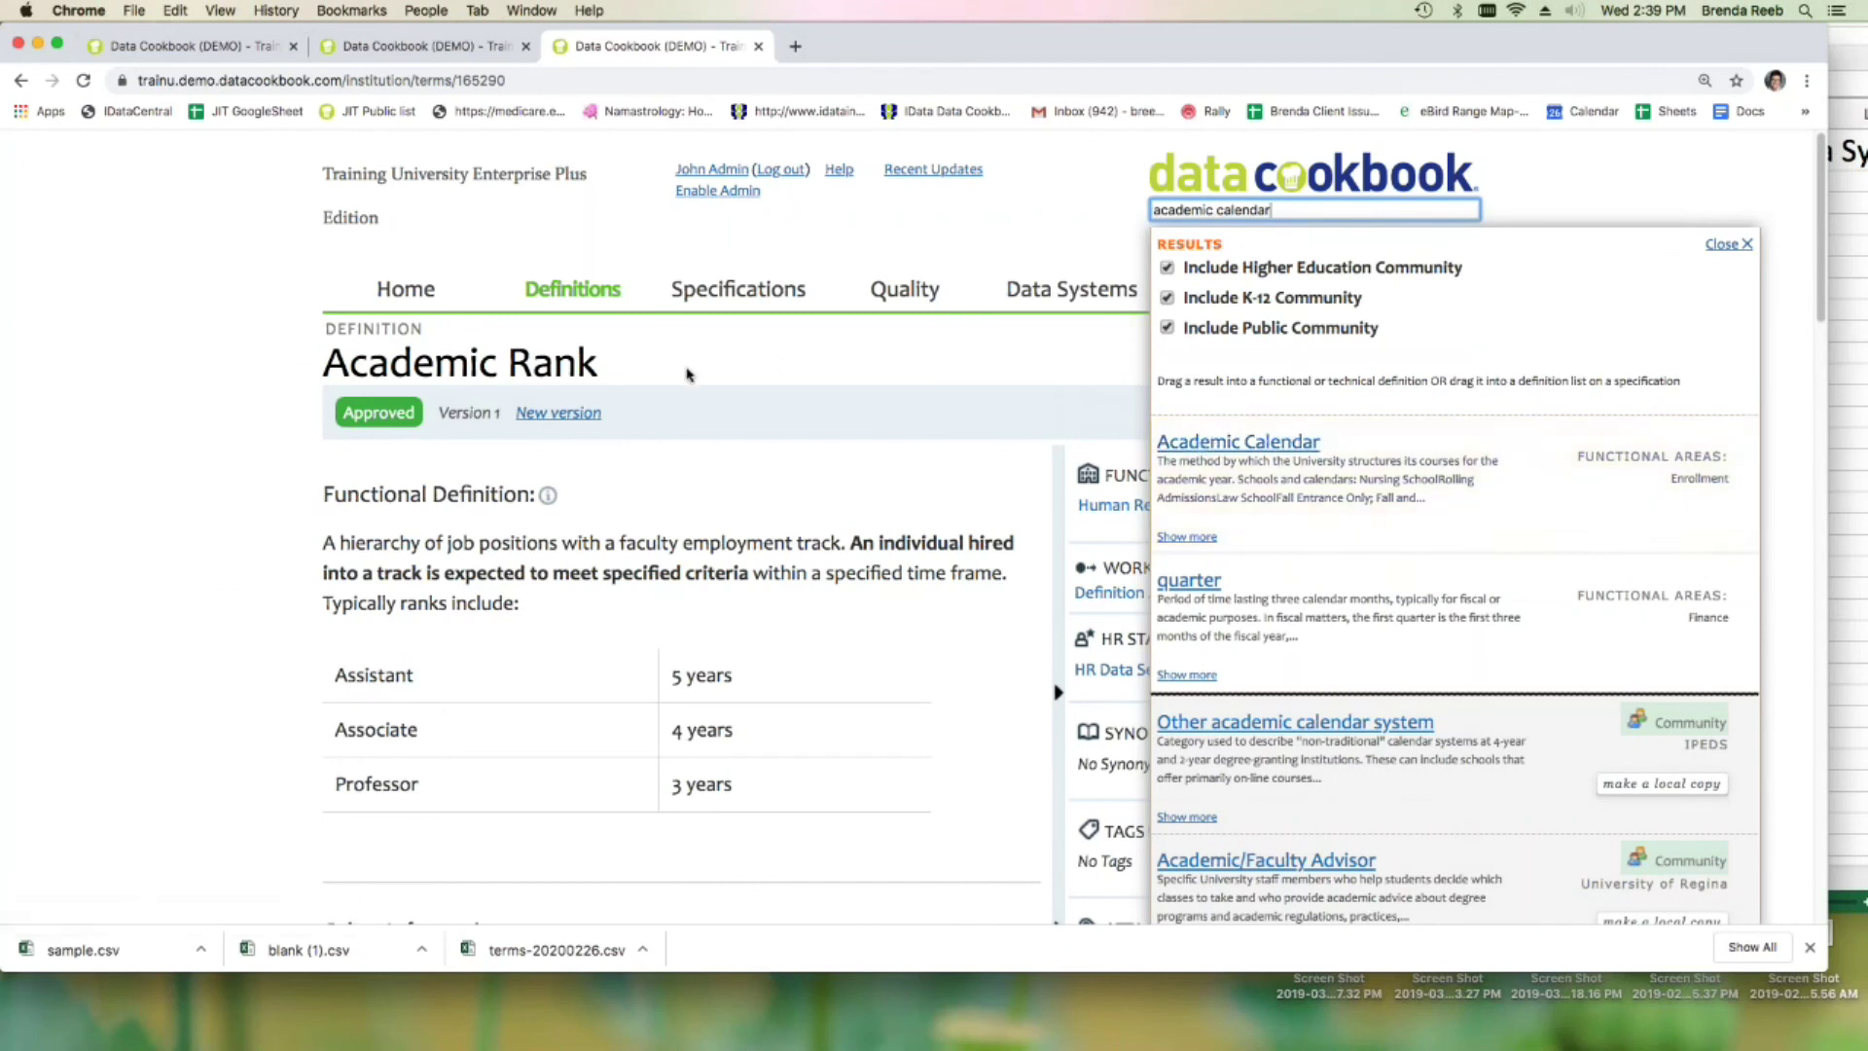
key(Escape)
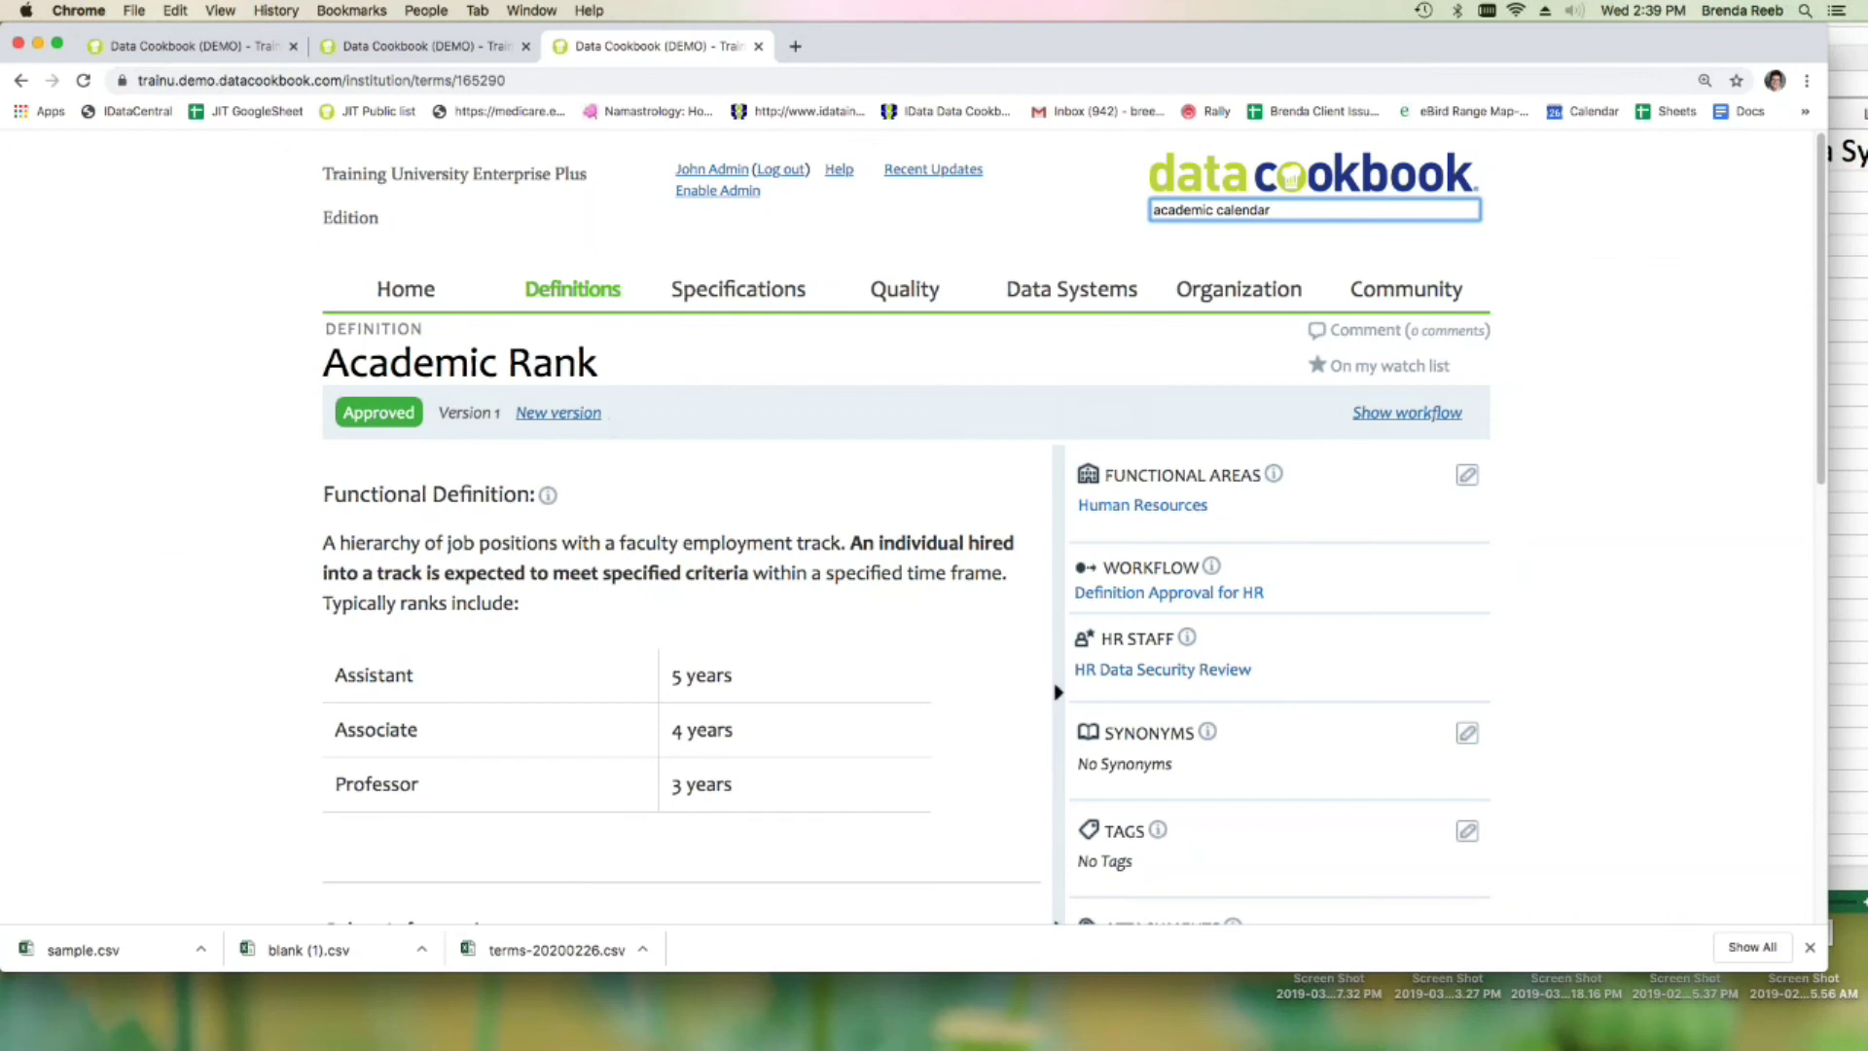
click(1386, 202)
click(1218, 444)
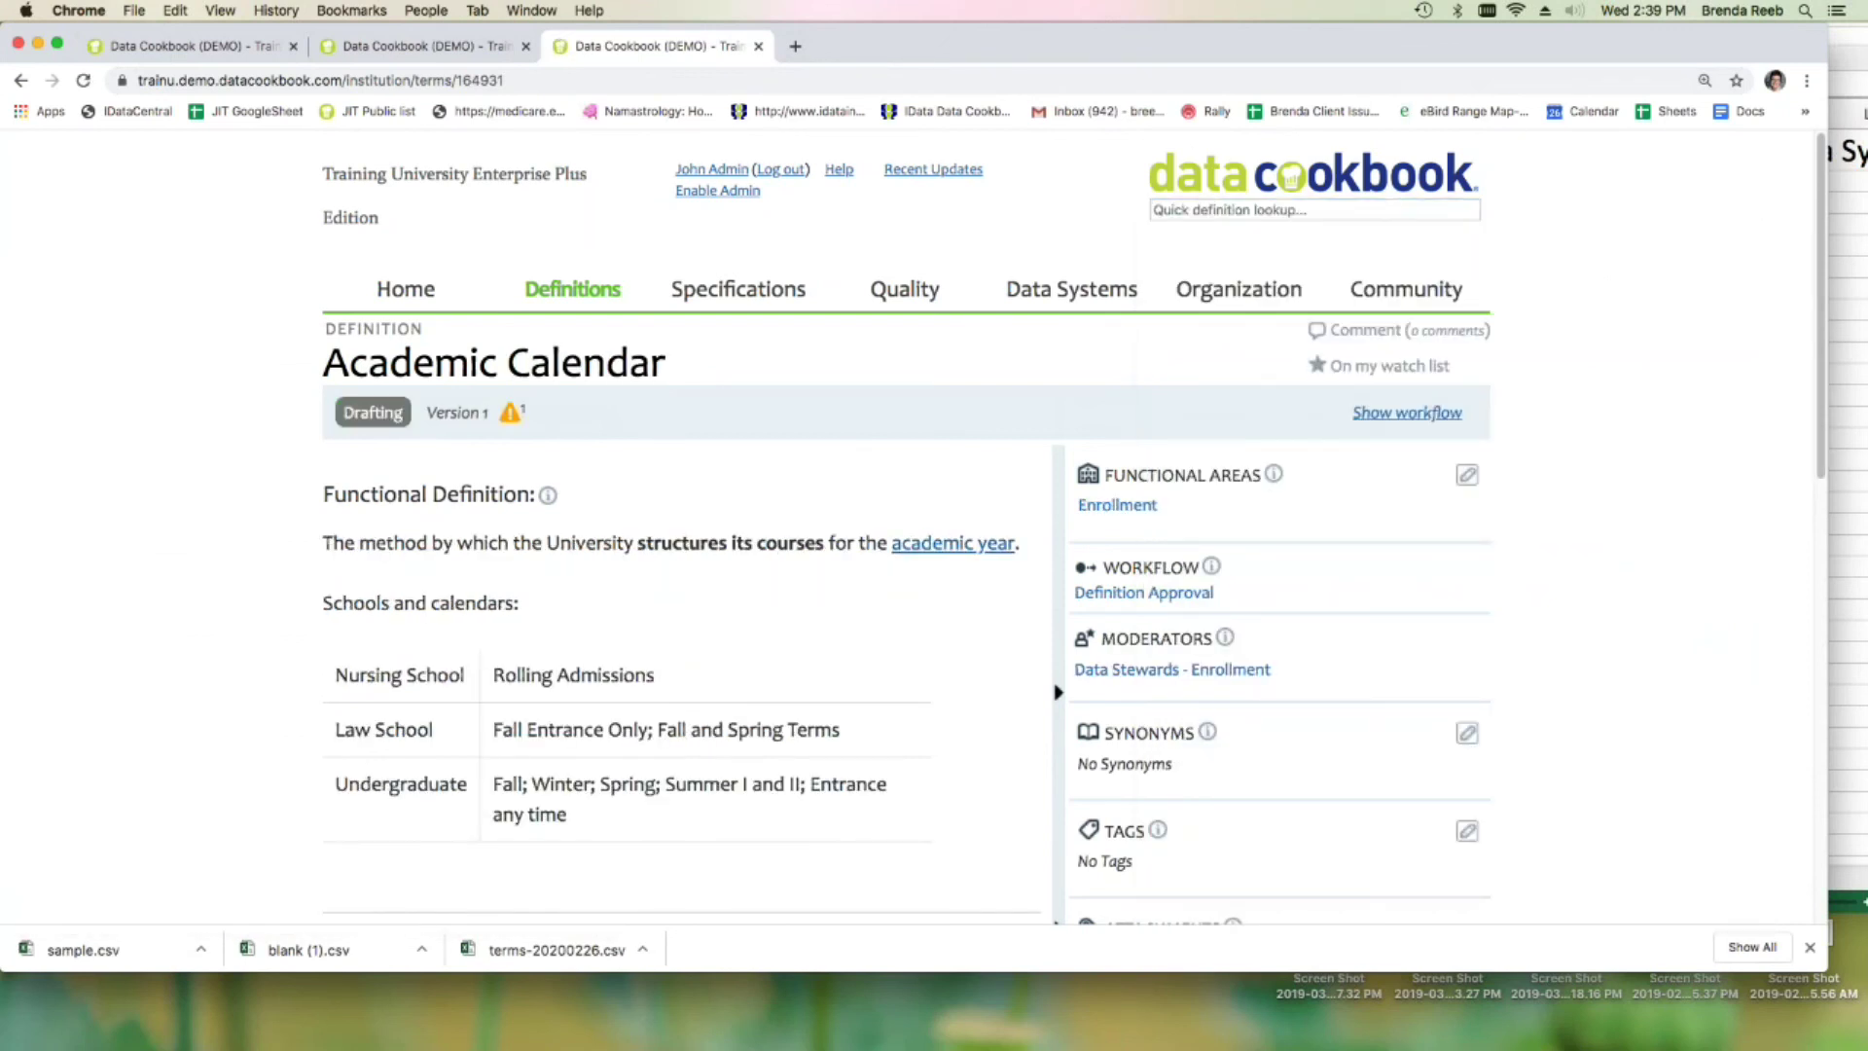
scroll(795, 471, down, 3)
scroll(795, 470, down, 3)
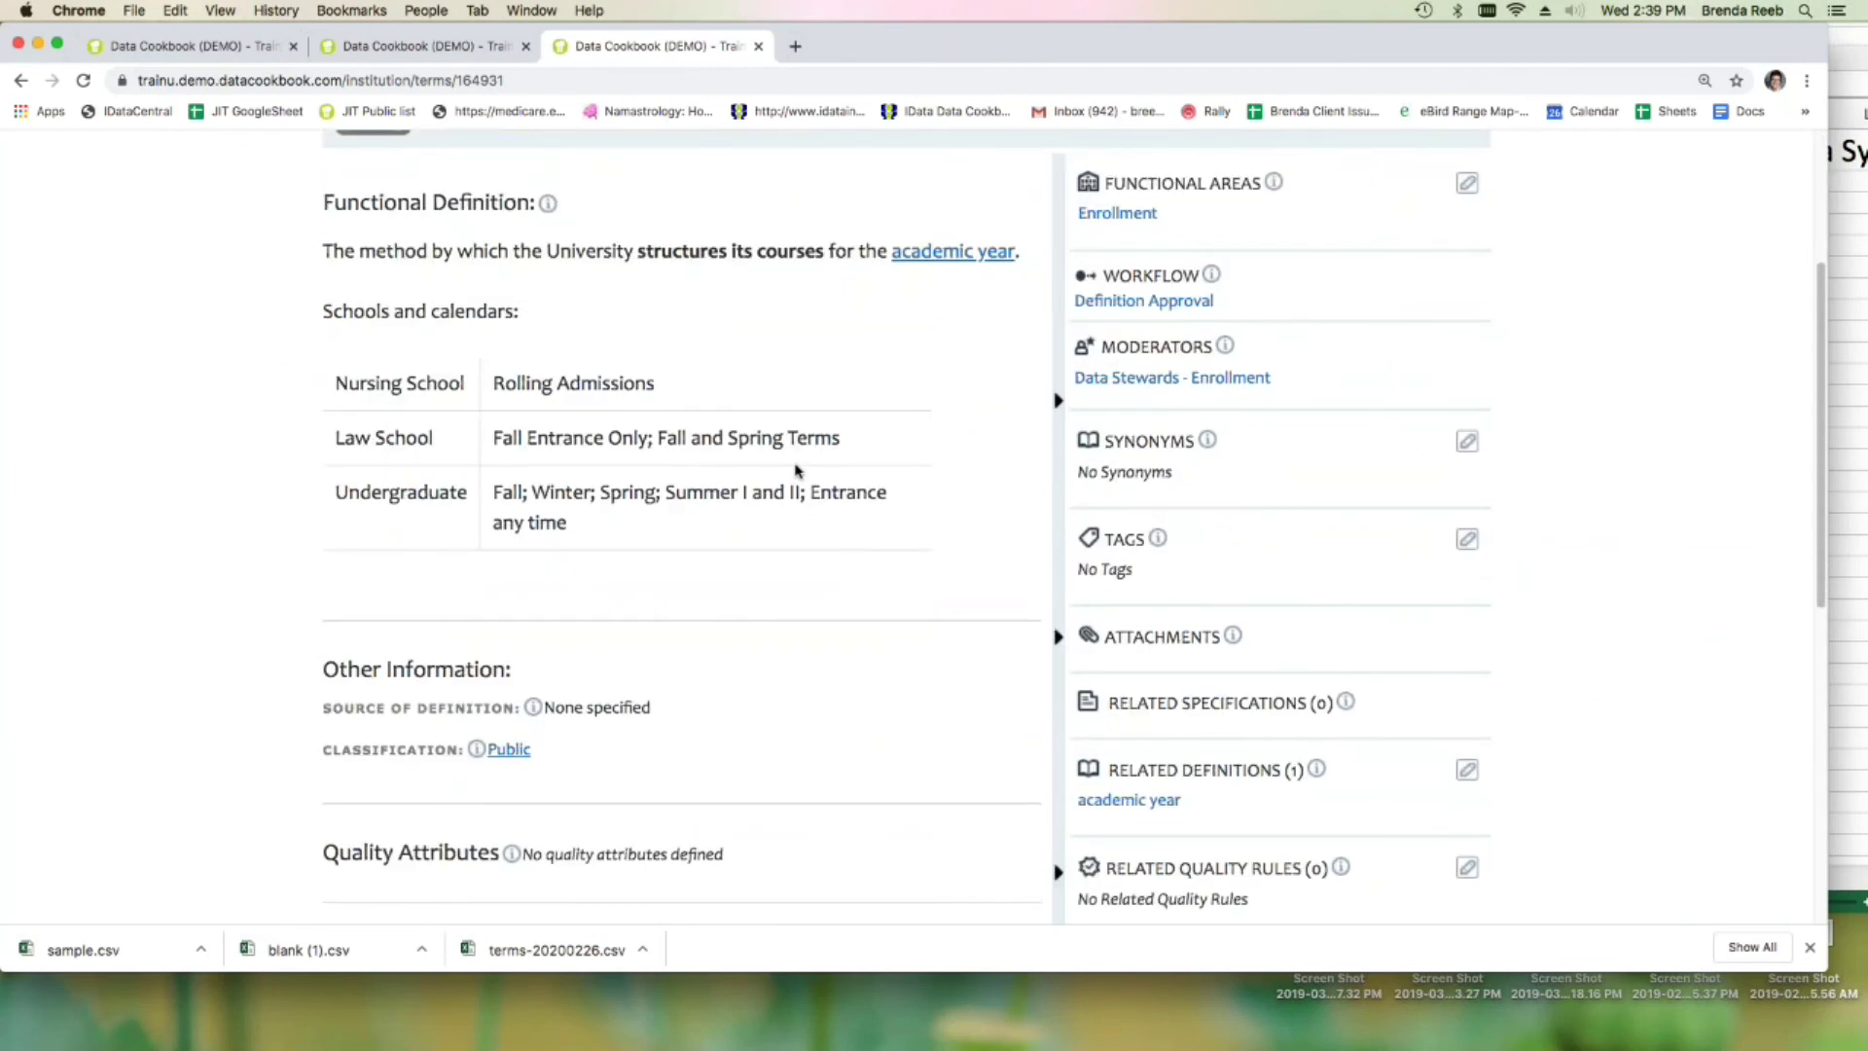
scroll(796, 471, up, 1)
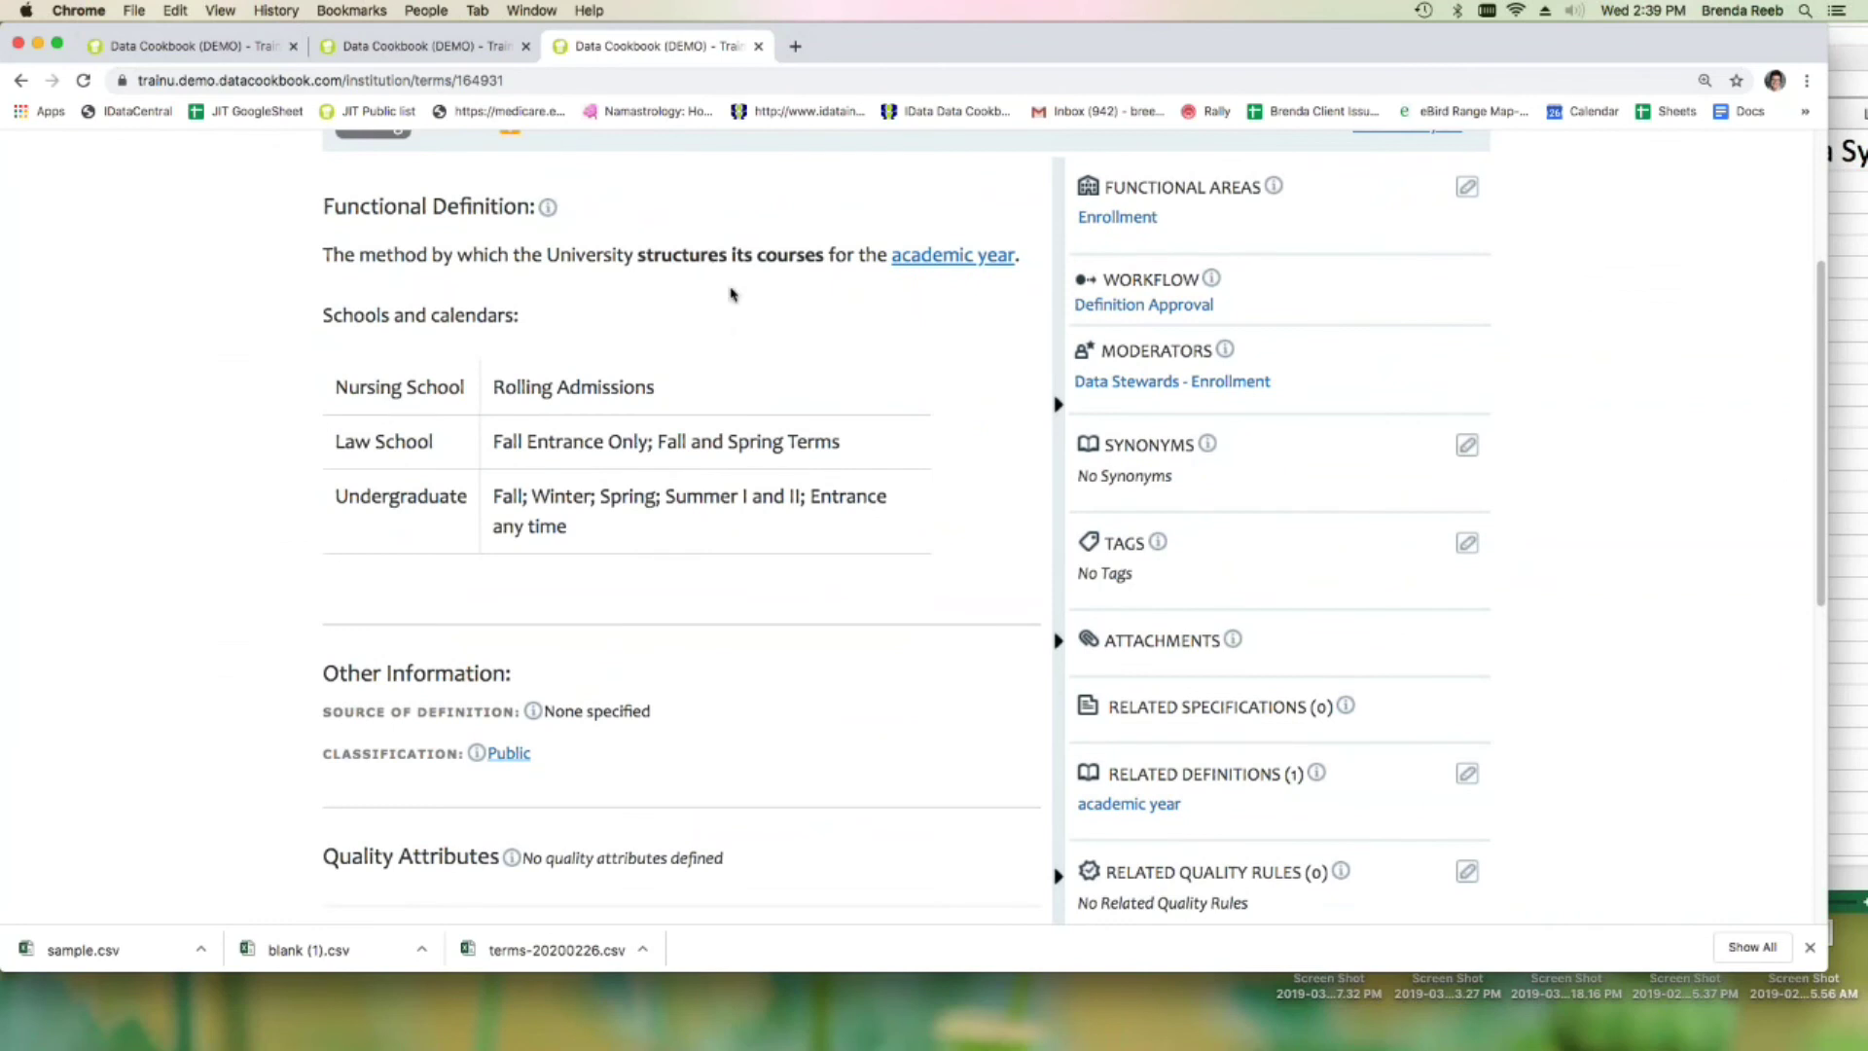
- Look up "admit type", open the Admit Type definition and examine its functional definition and the valid values under Quality Attributes
scroll(732, 294, up, 5)
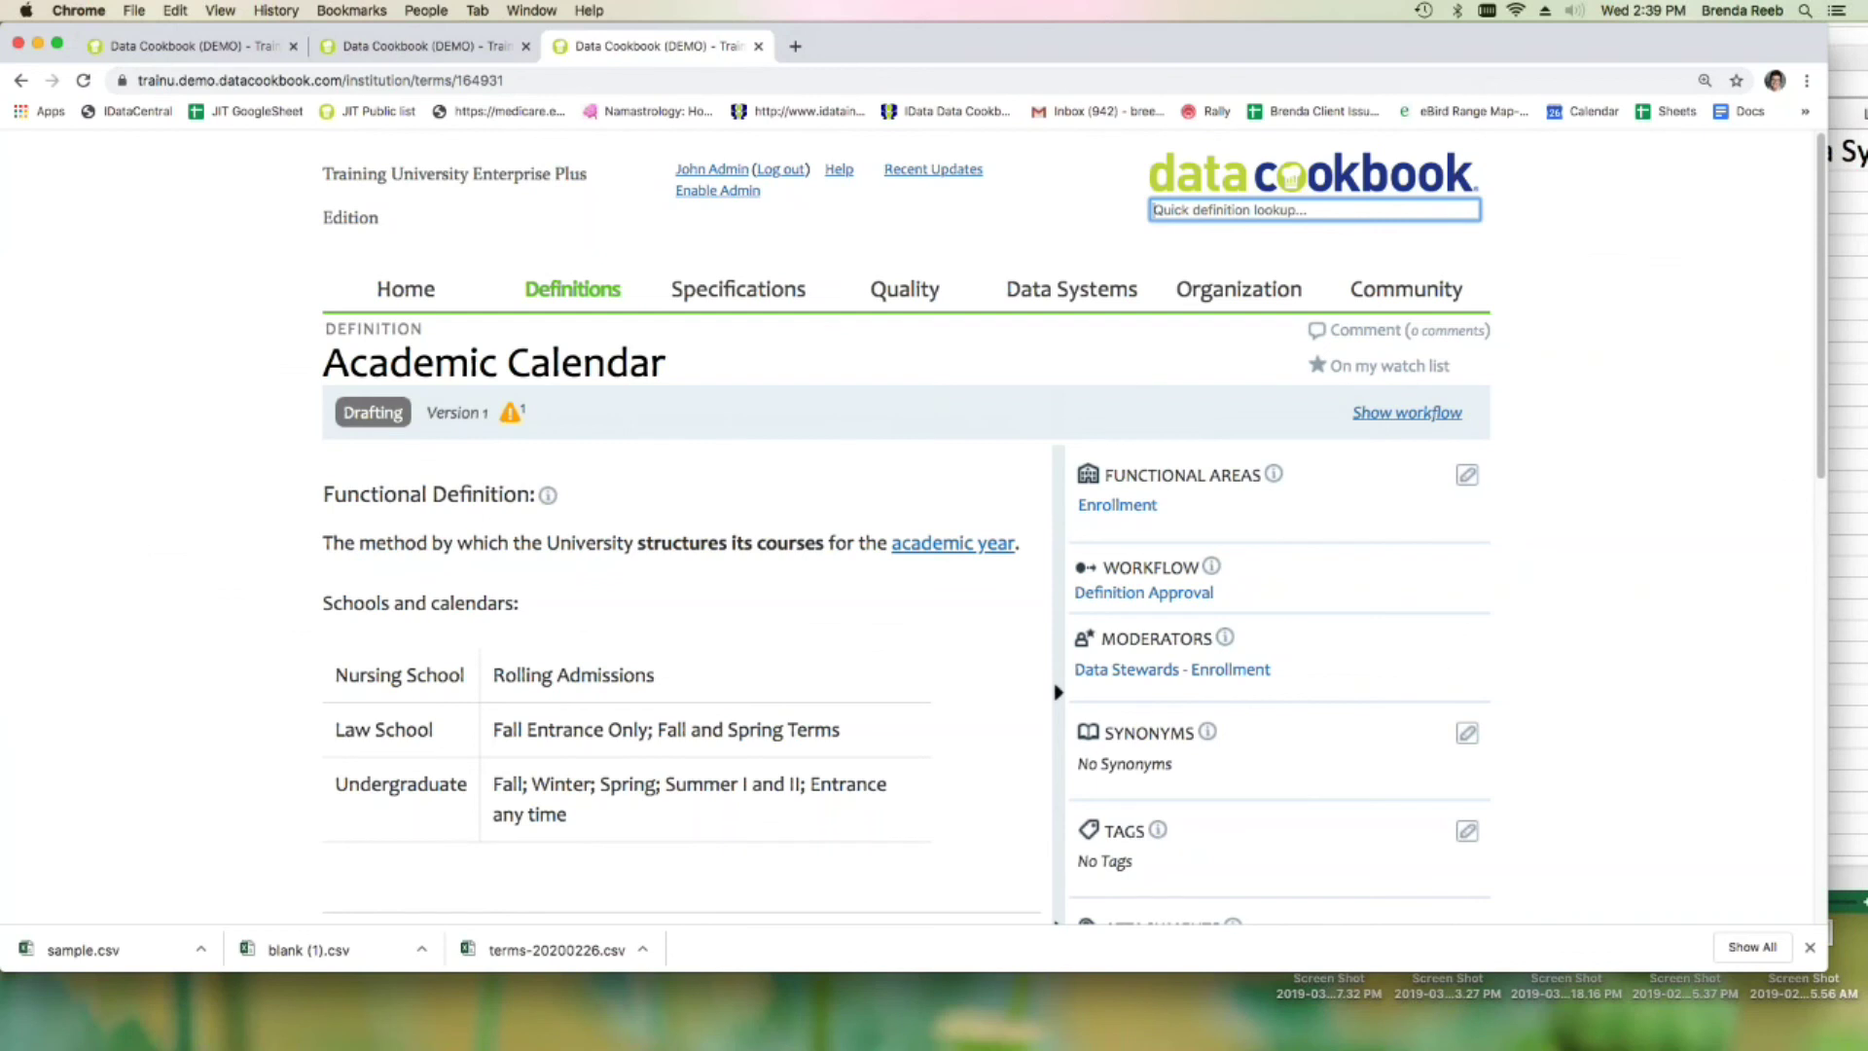
text(admit type)
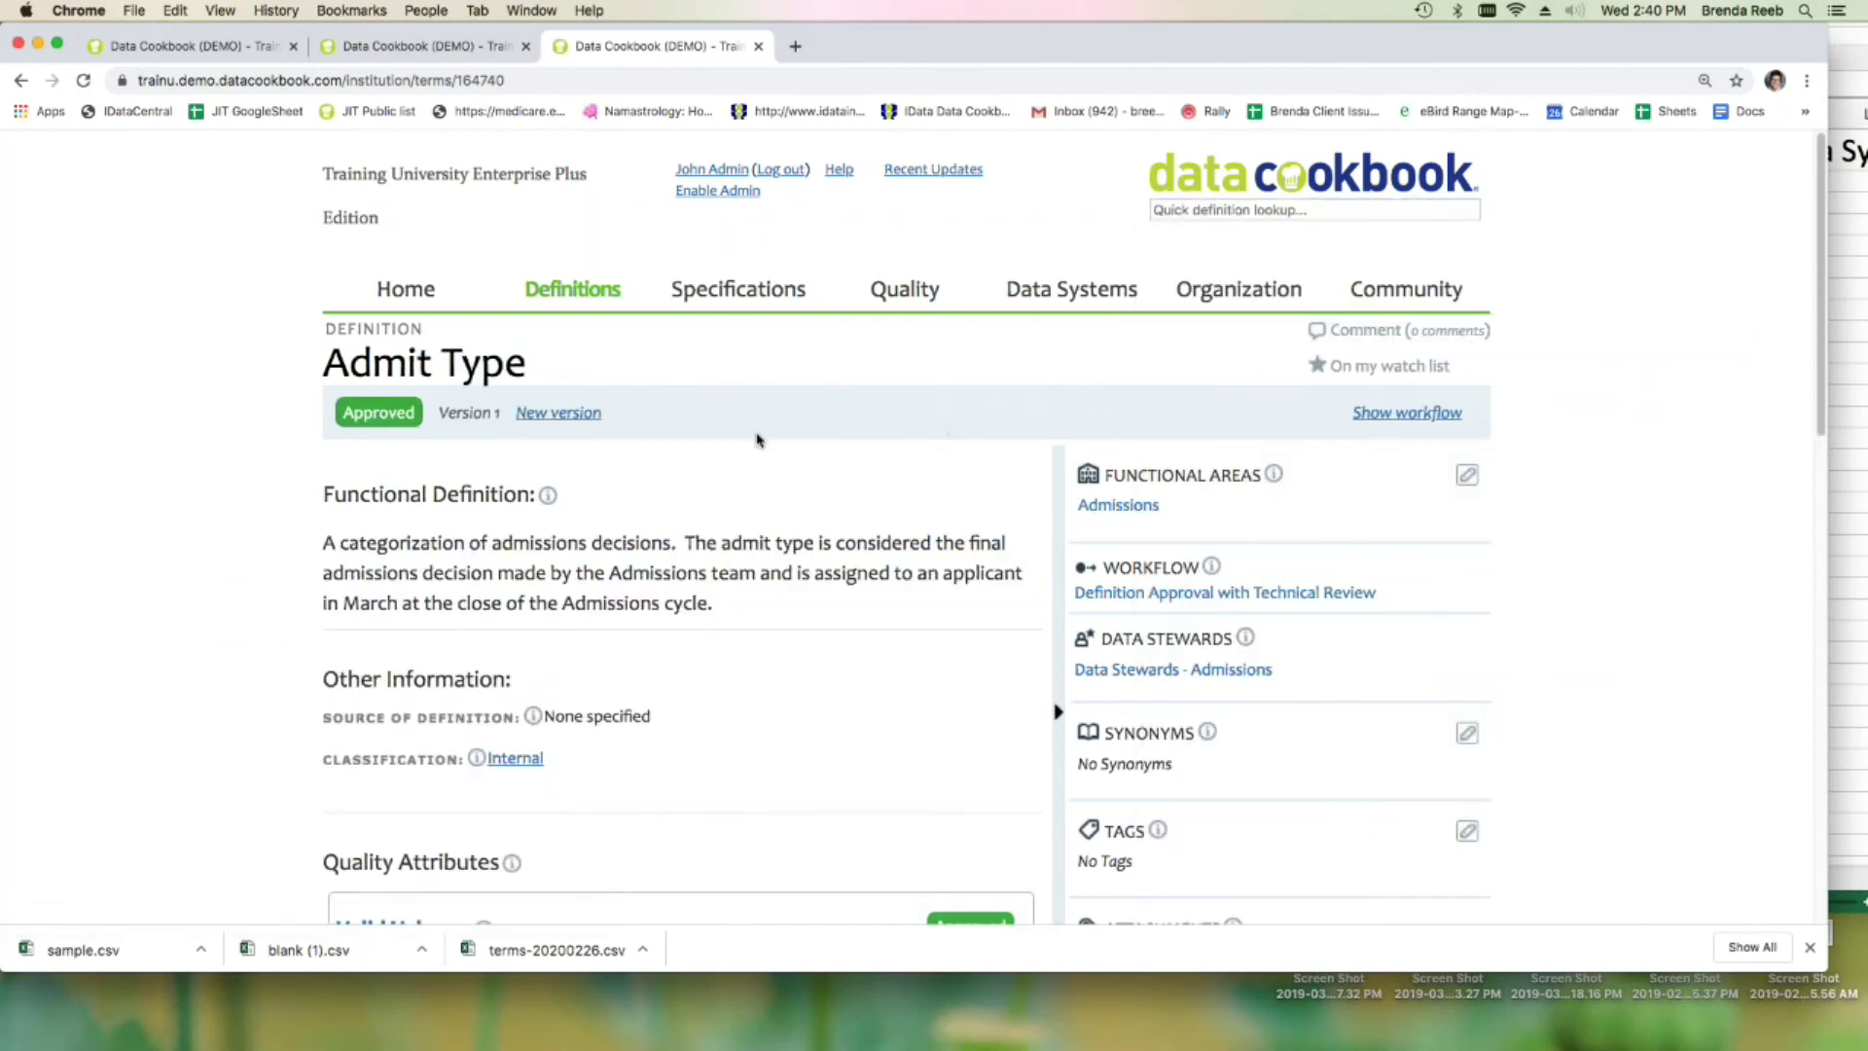
scroll(757, 439, down, 3)
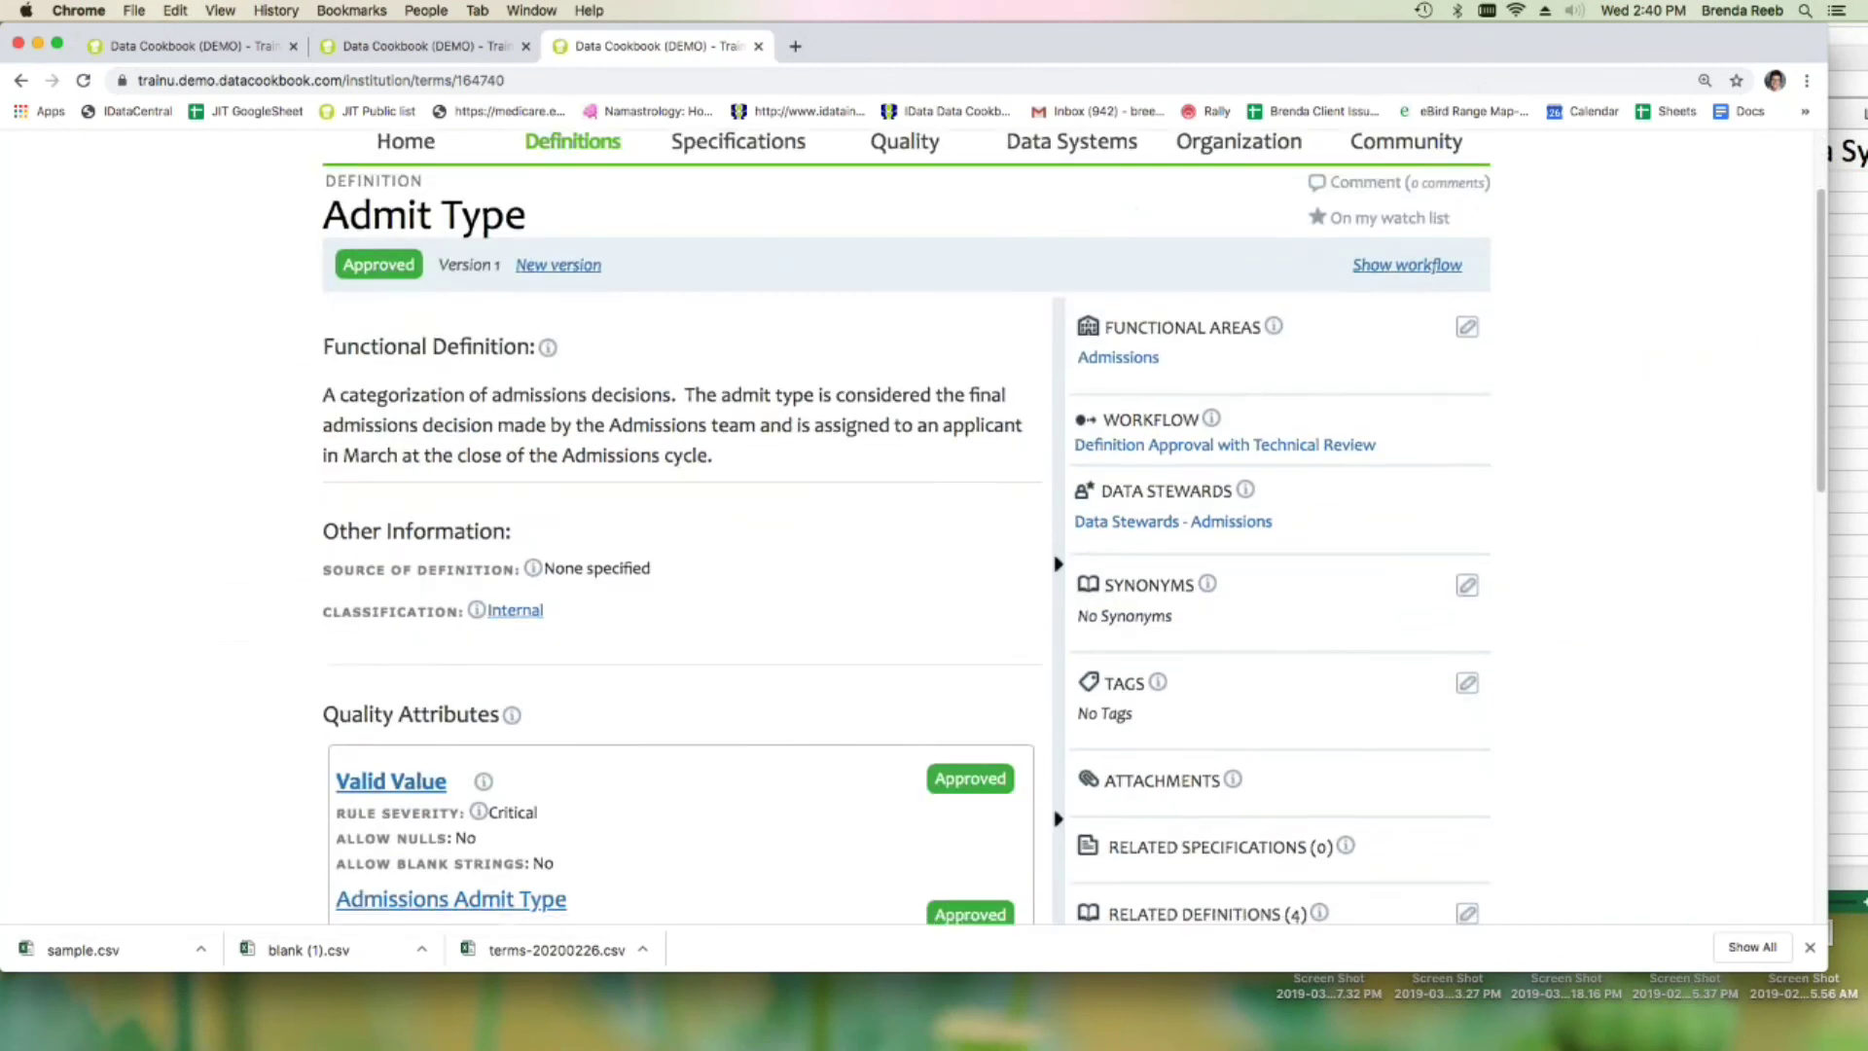
scroll(756, 443, down, 3)
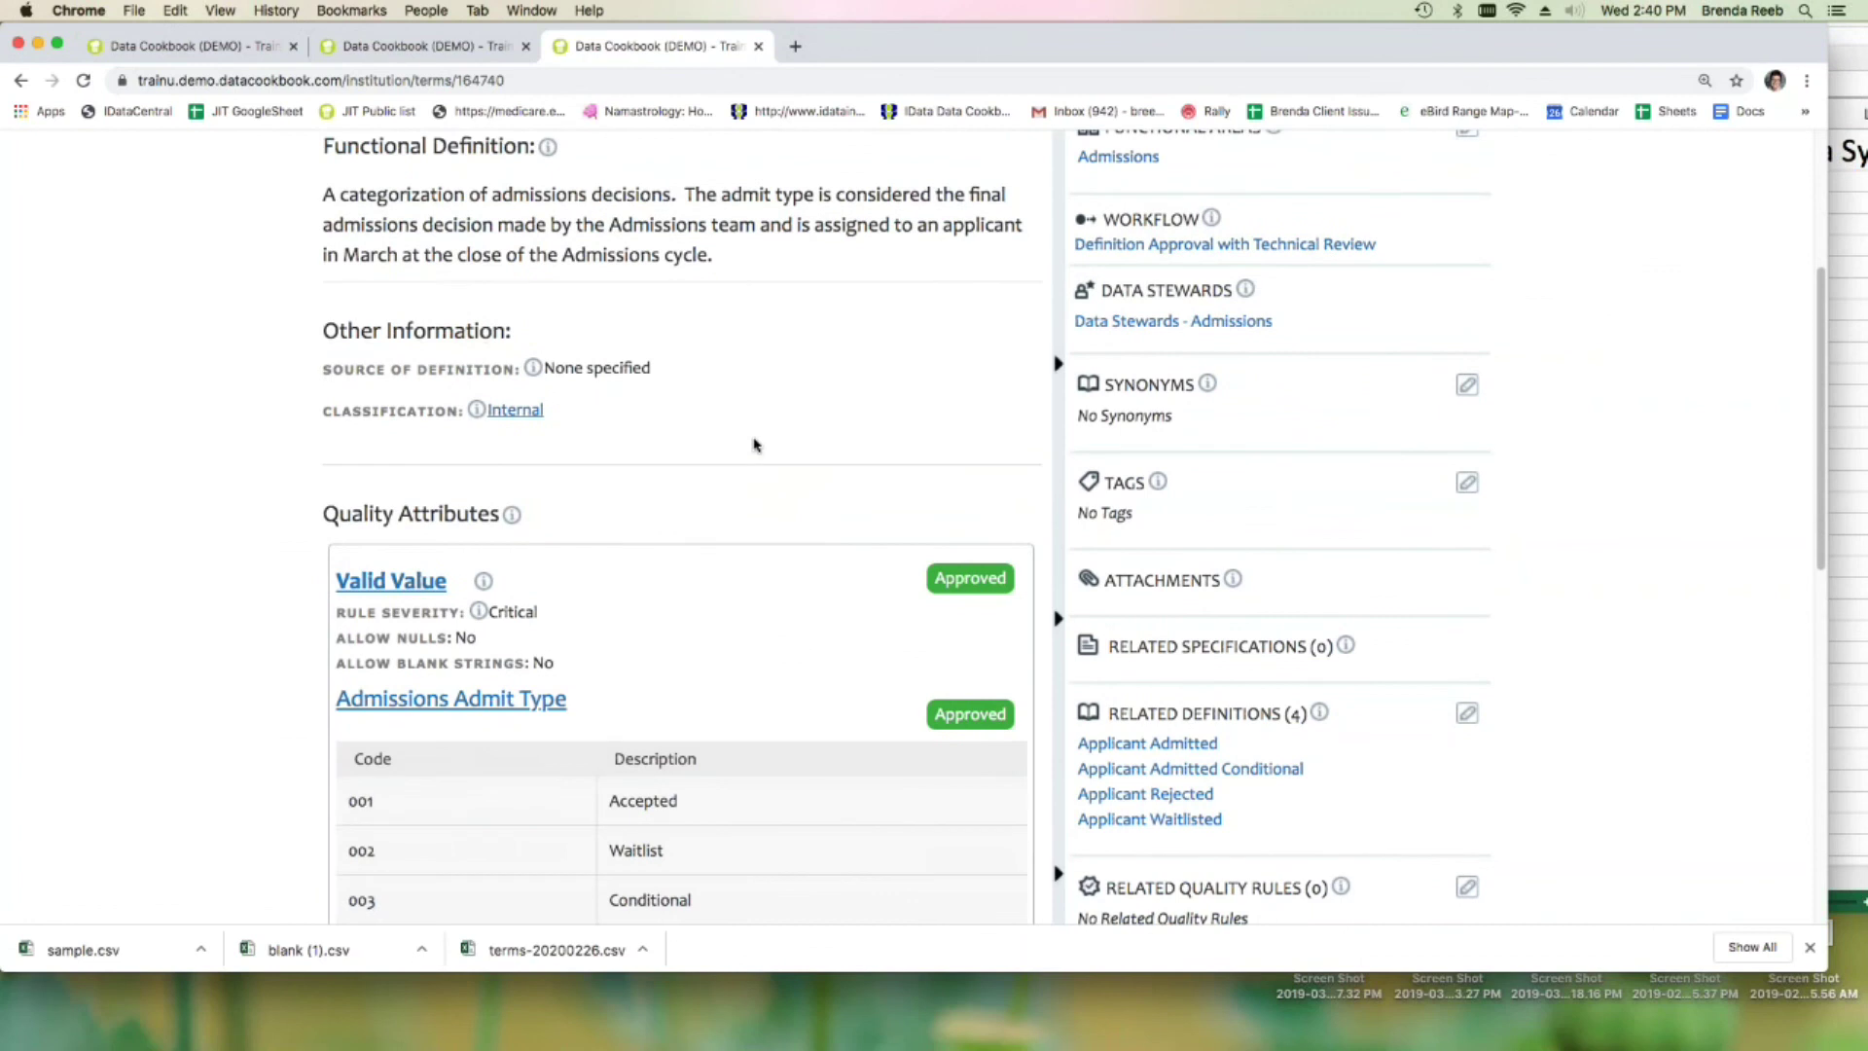
scroll(754, 443, up, 5)
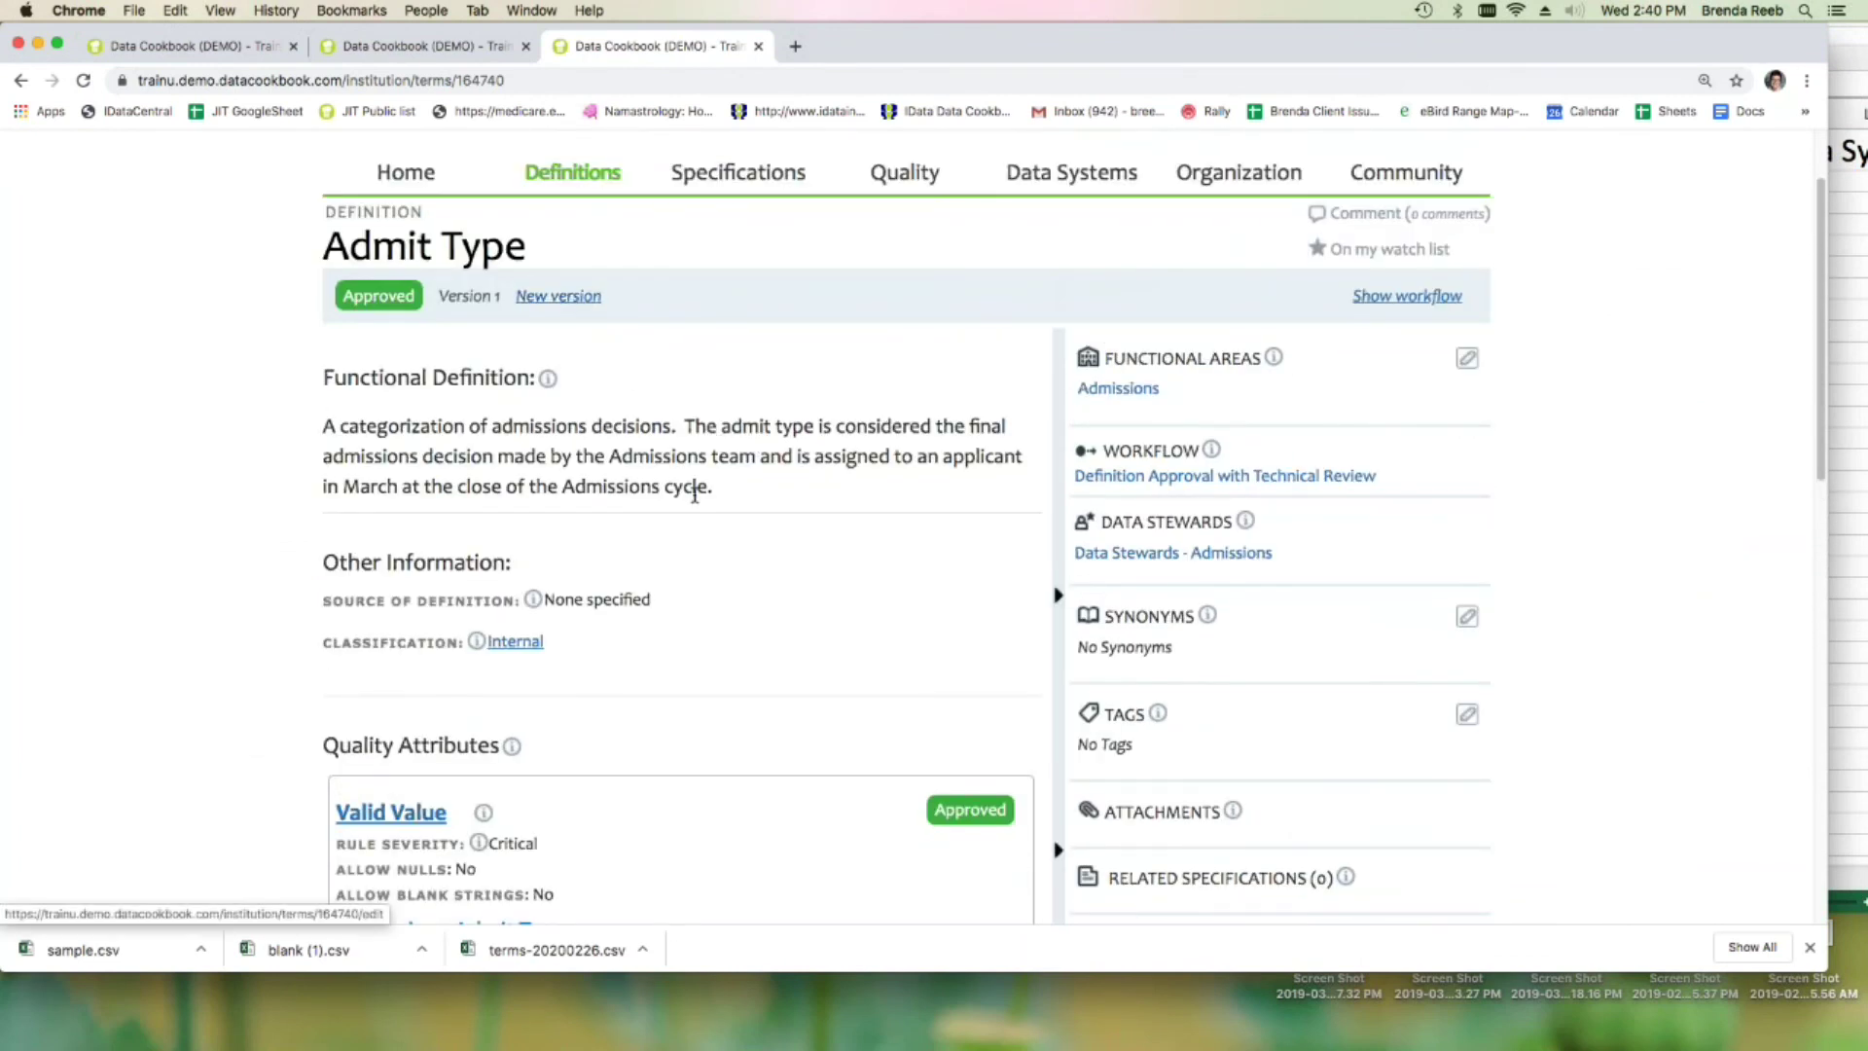
scroll(707, 513, down, 5)
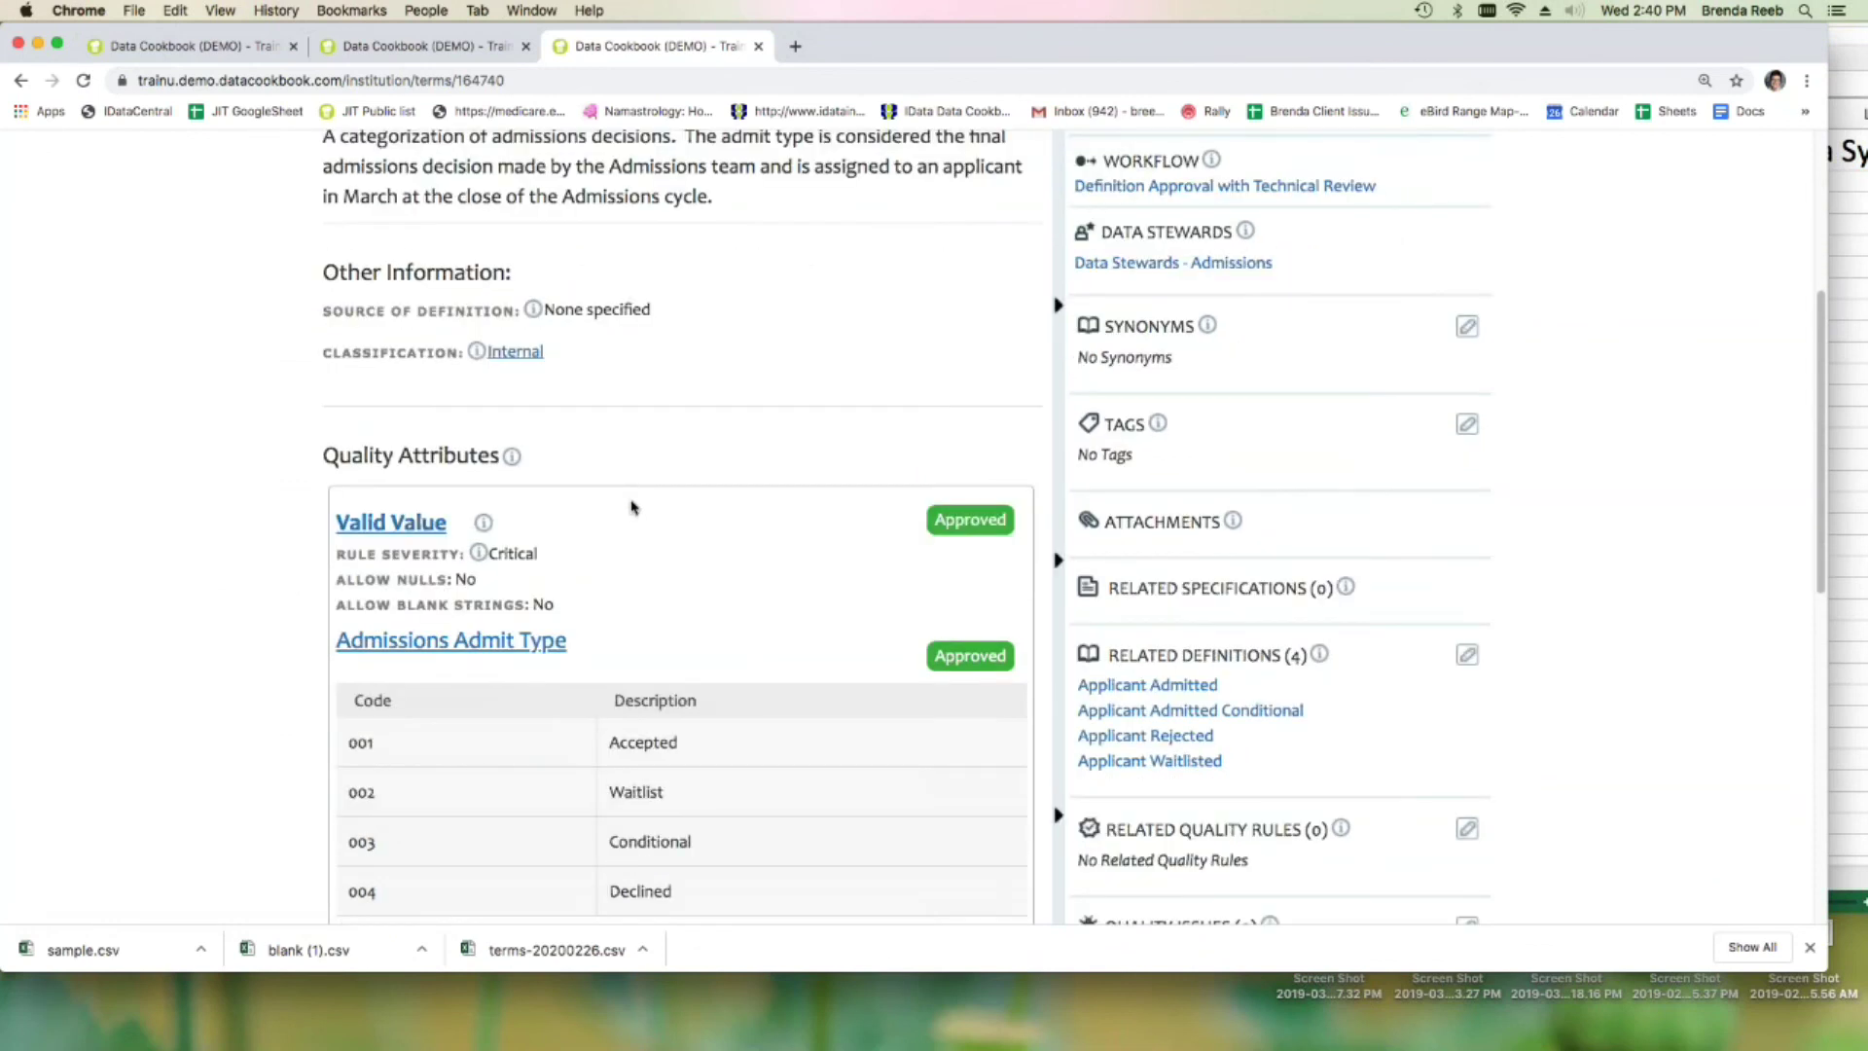
scroll(697, 465, down, 5)
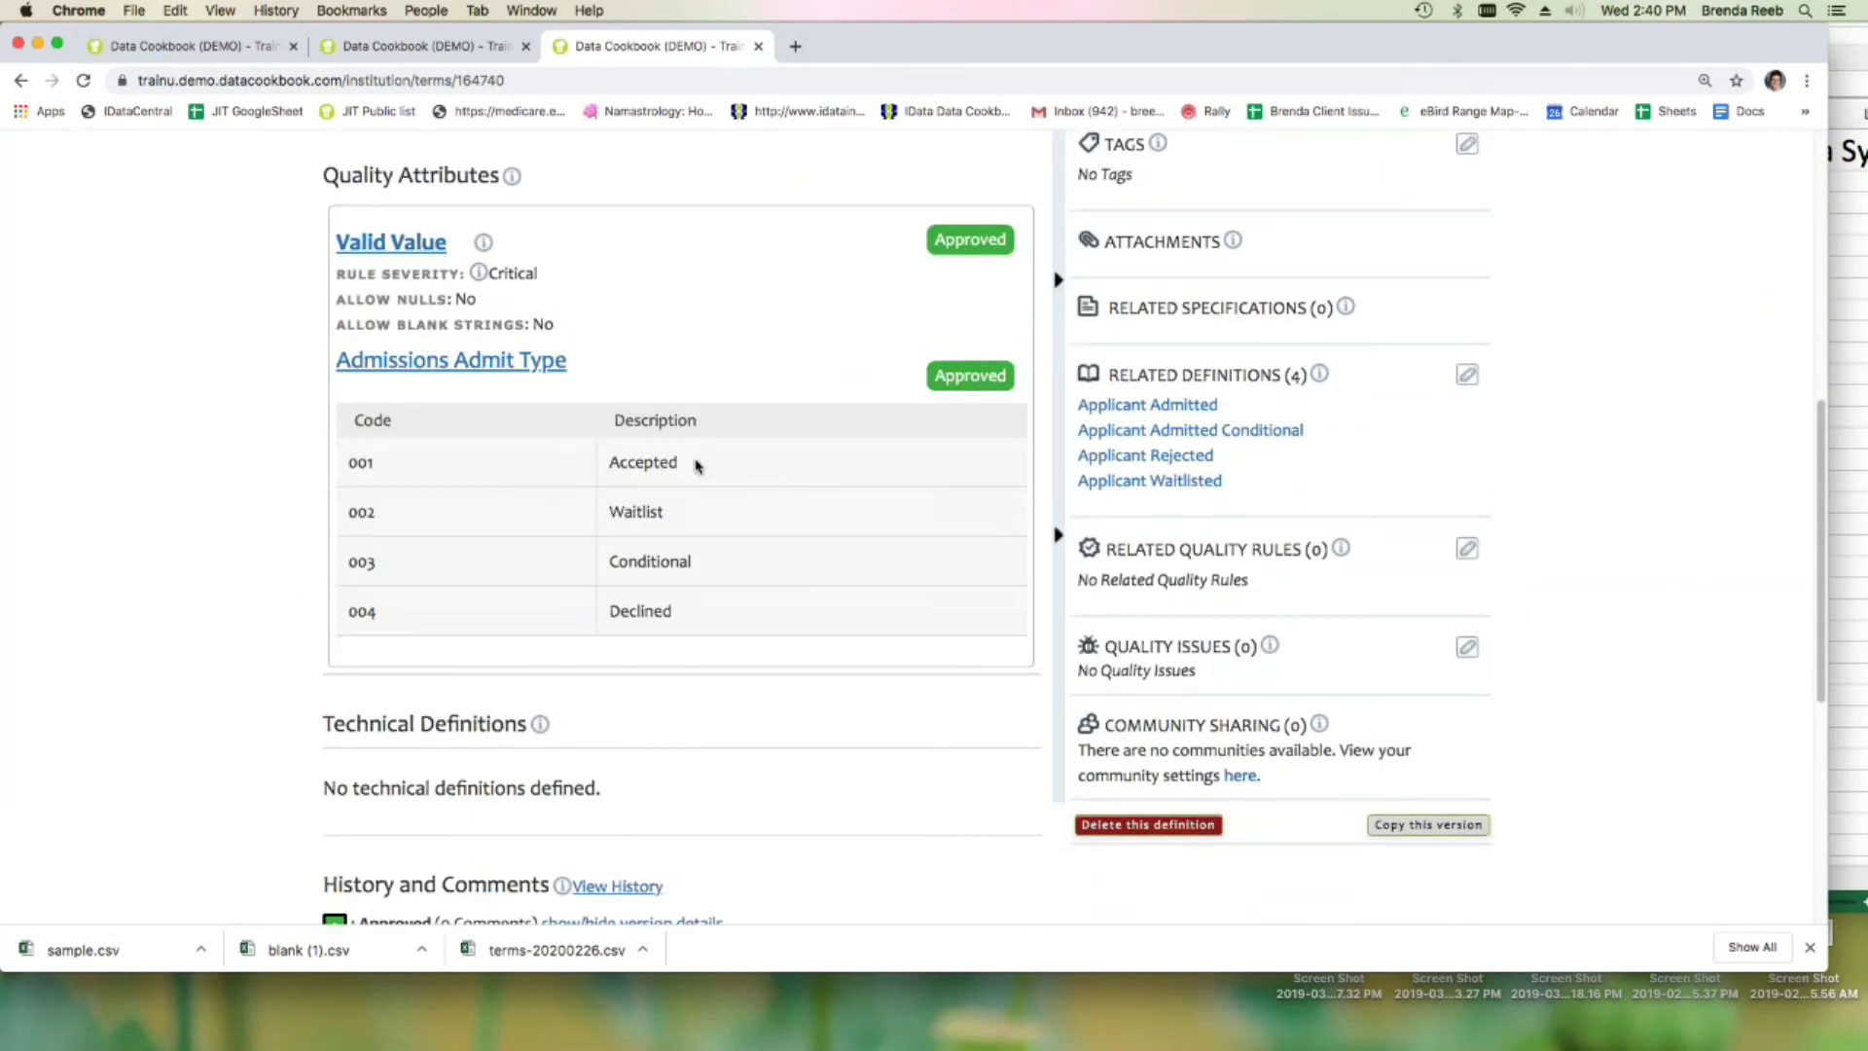
- Look up "academic division", open the Academic Division definition and examine its valid value codes and descriptions
scroll(697, 464, up, 12)
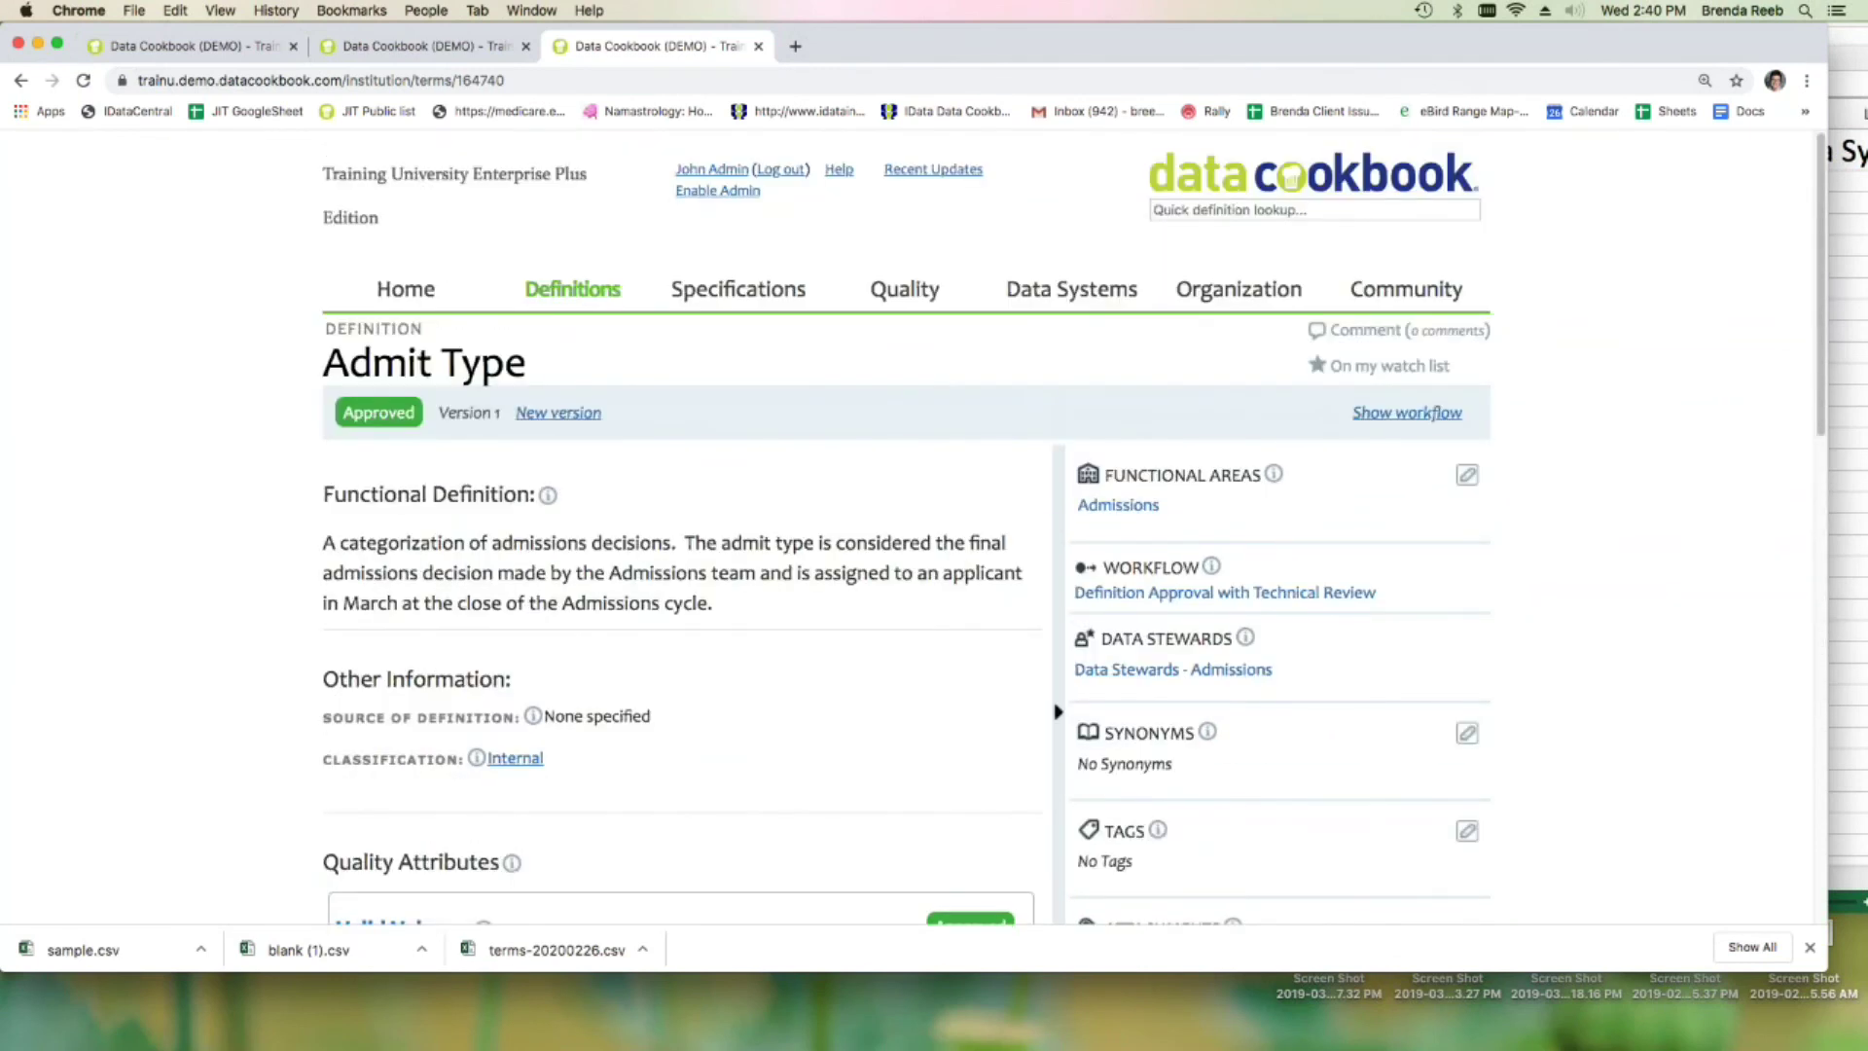
click(1249, 206)
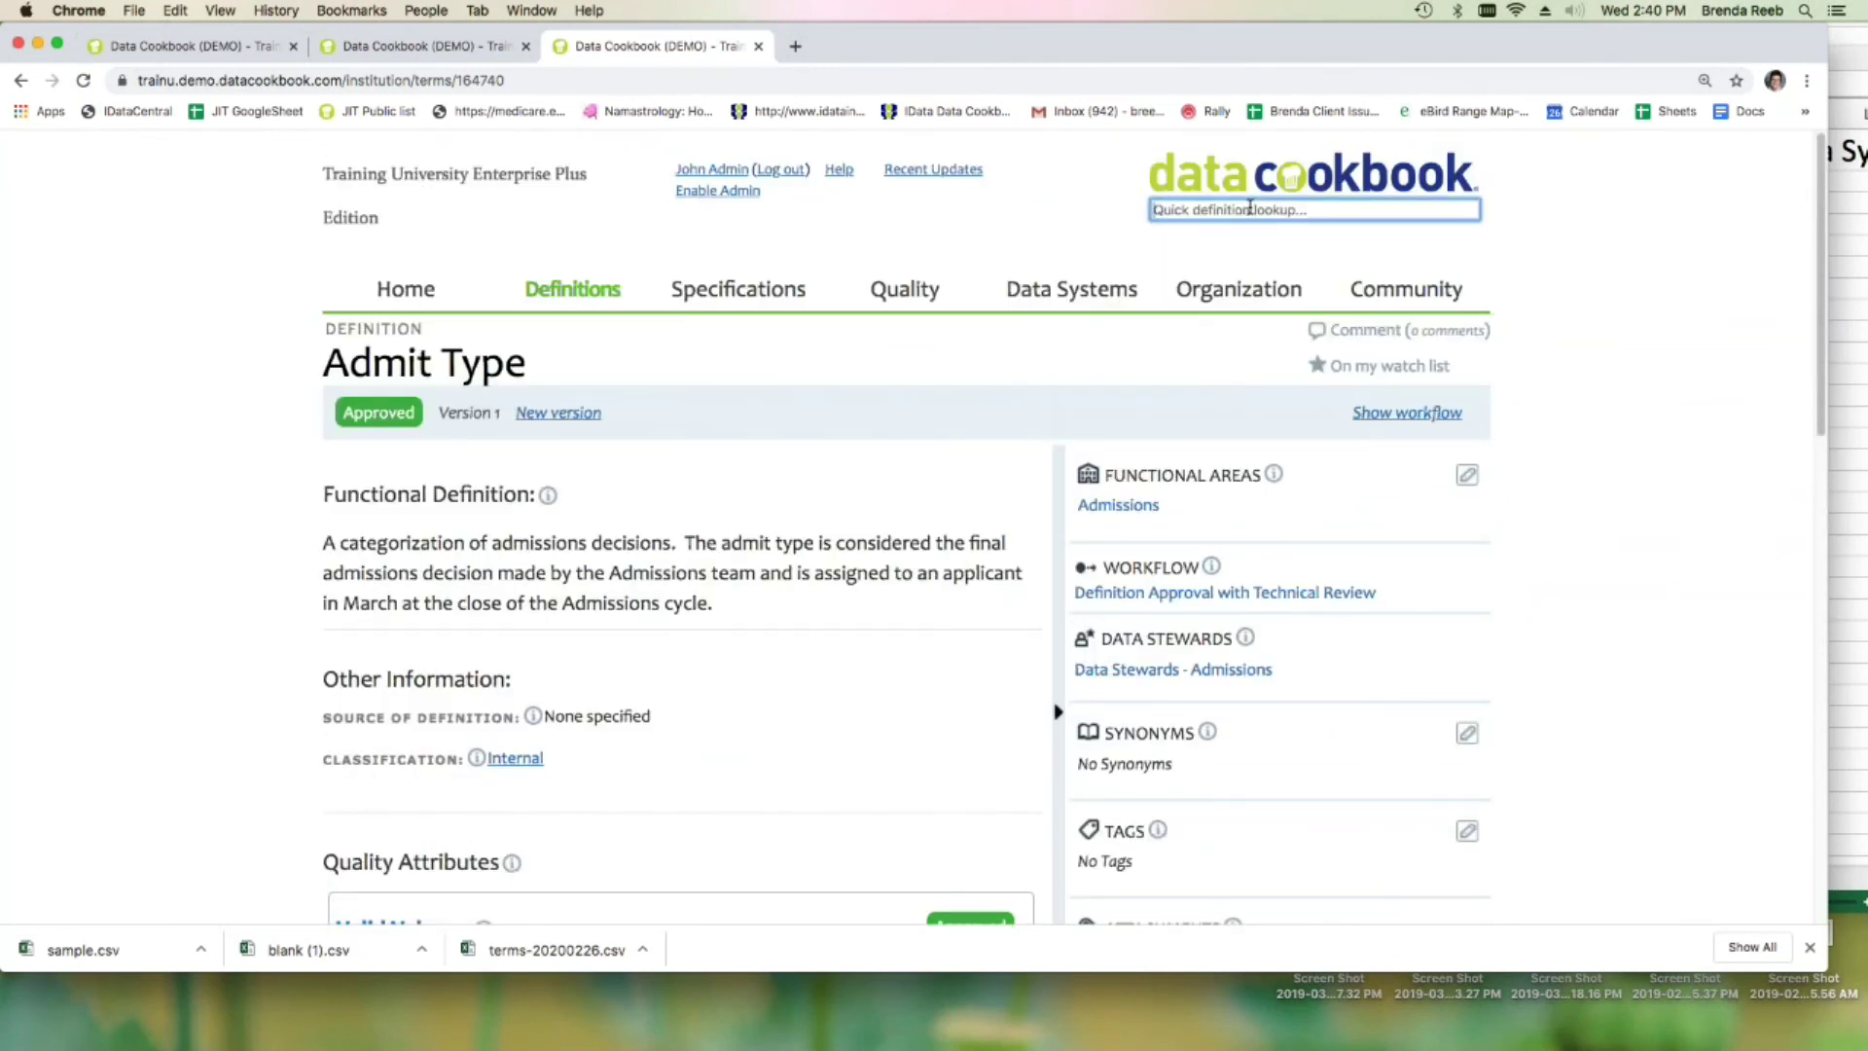
text(academic division)
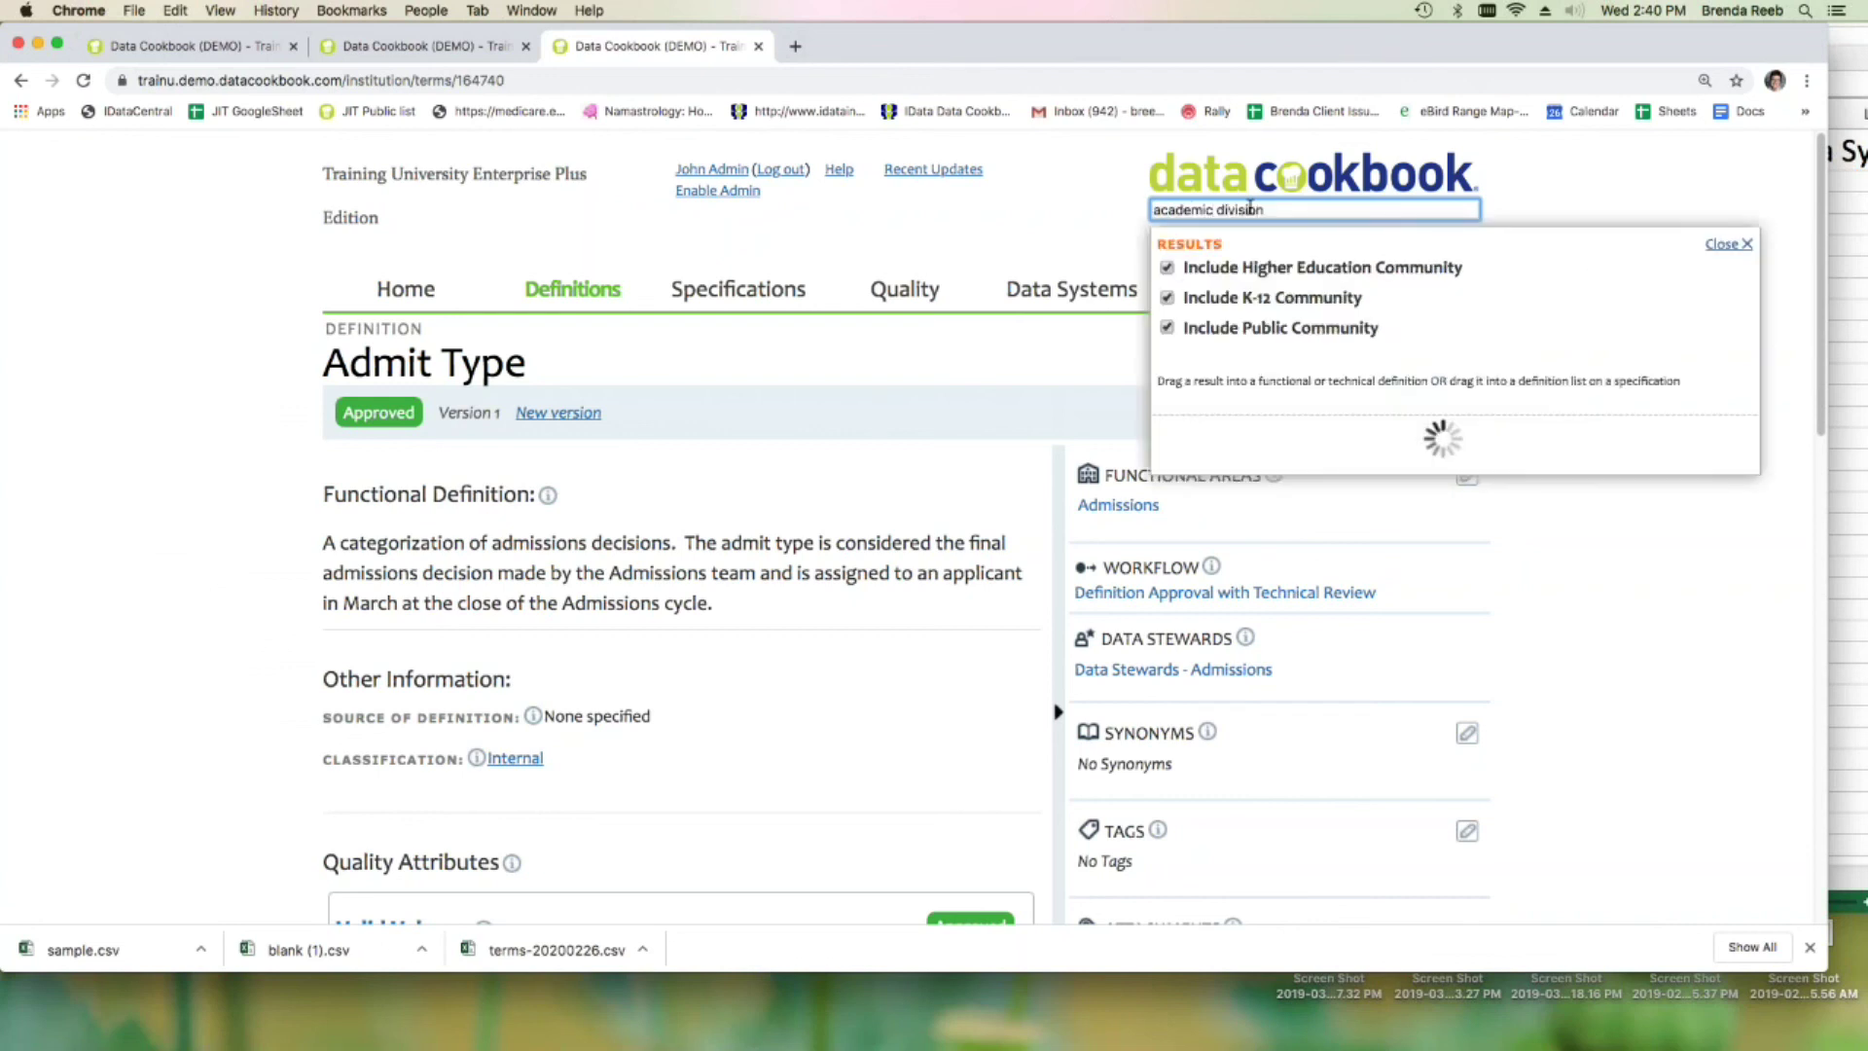
click(1231, 440)
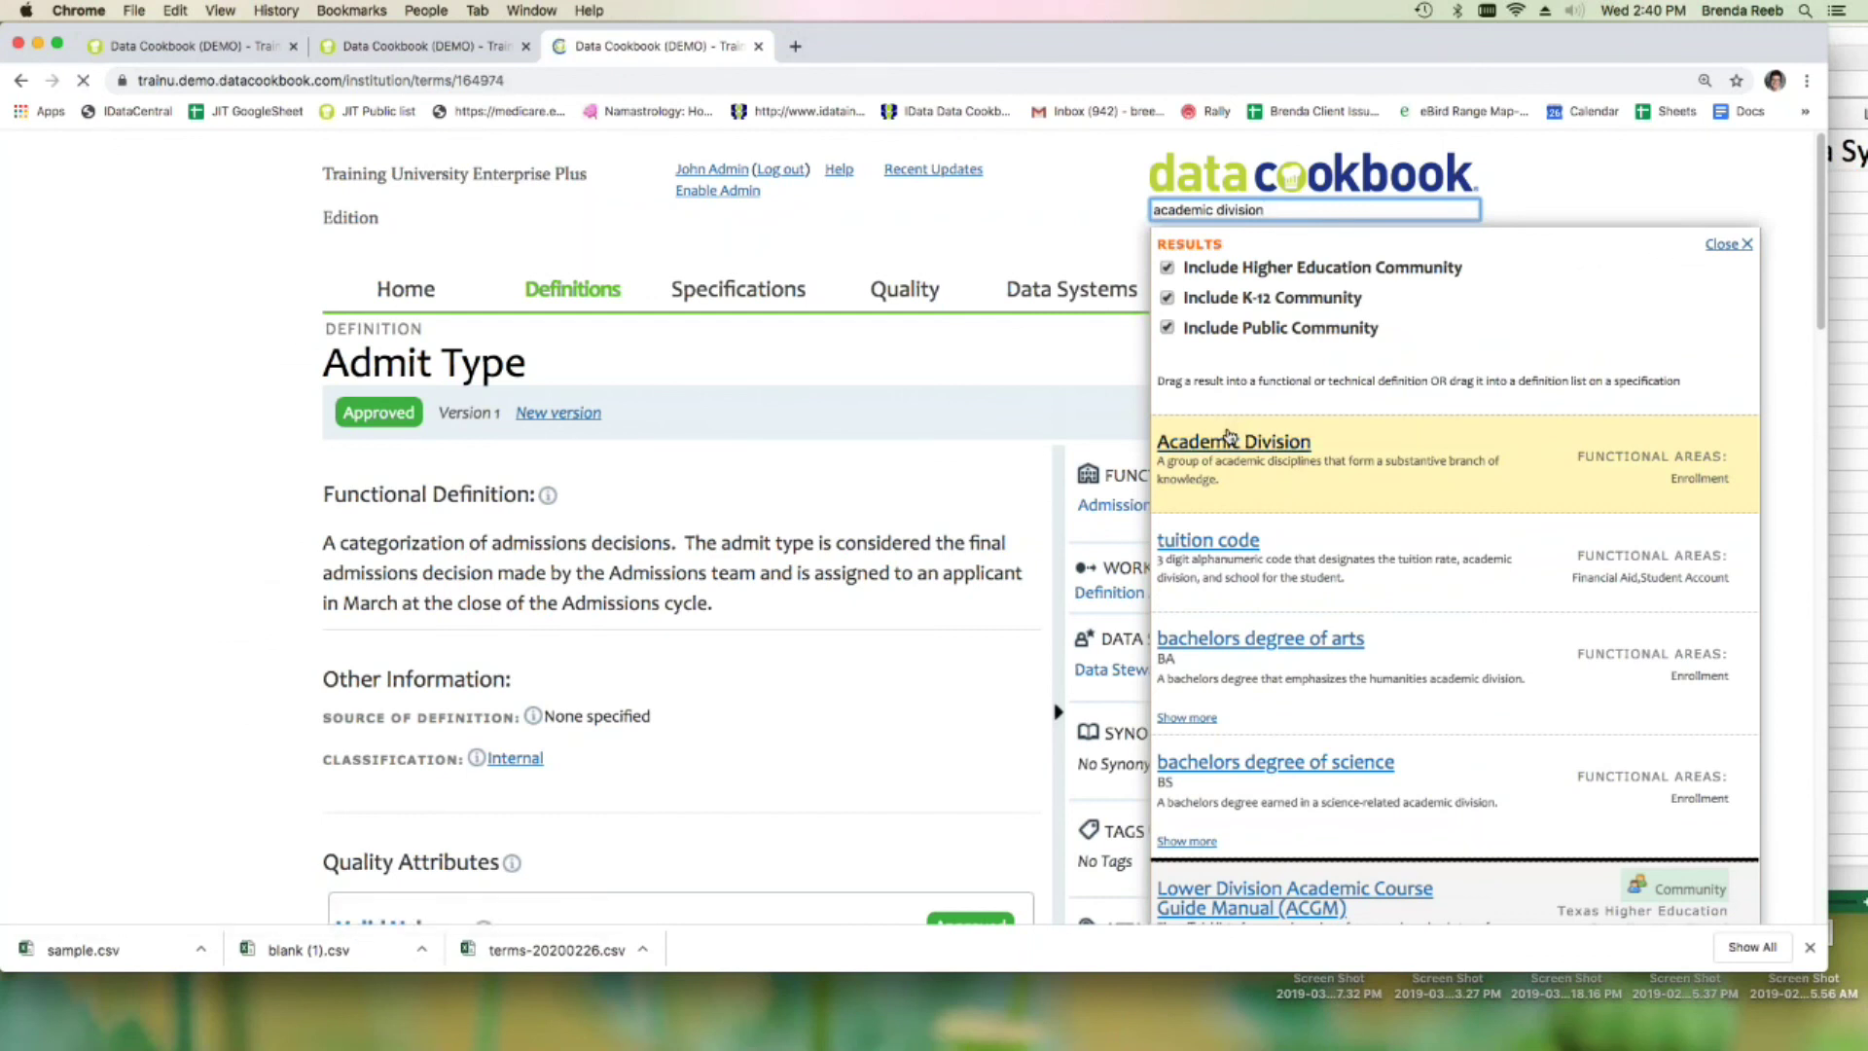
scroll(575, 163, down, 5)
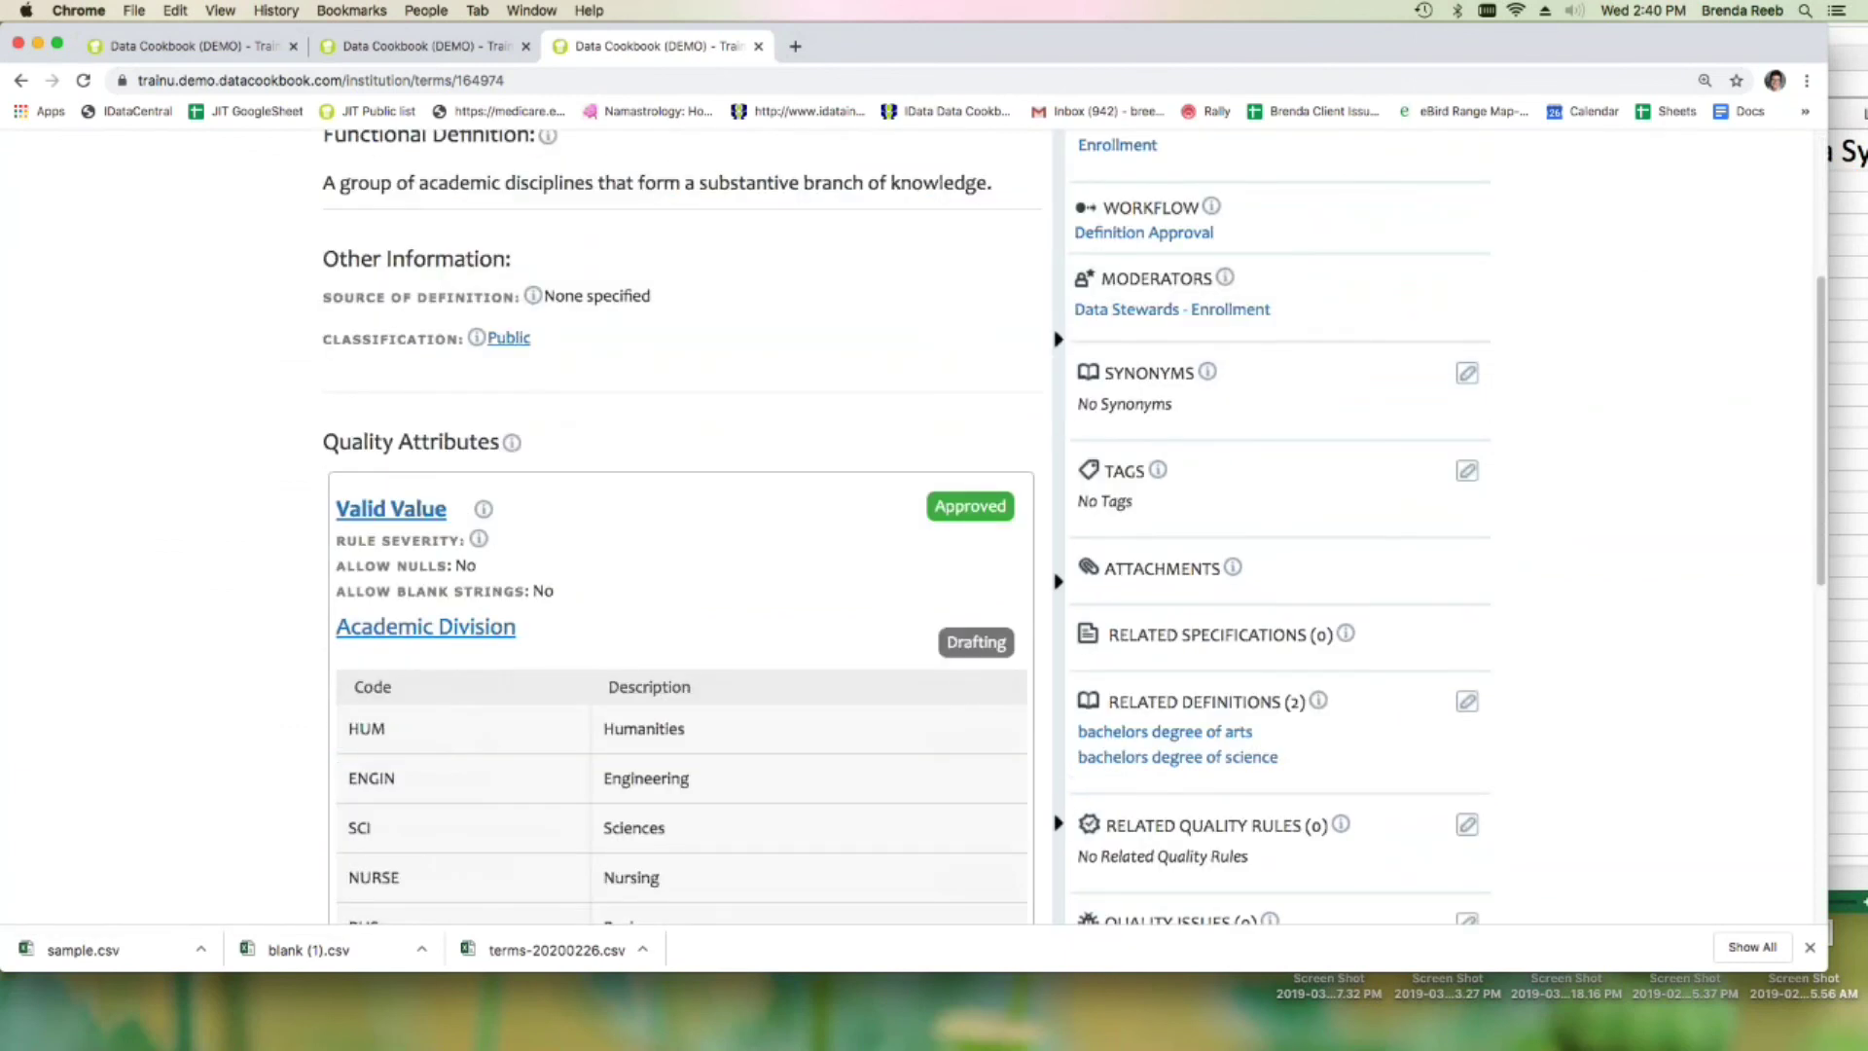
scroll(623, 576, down, 3)
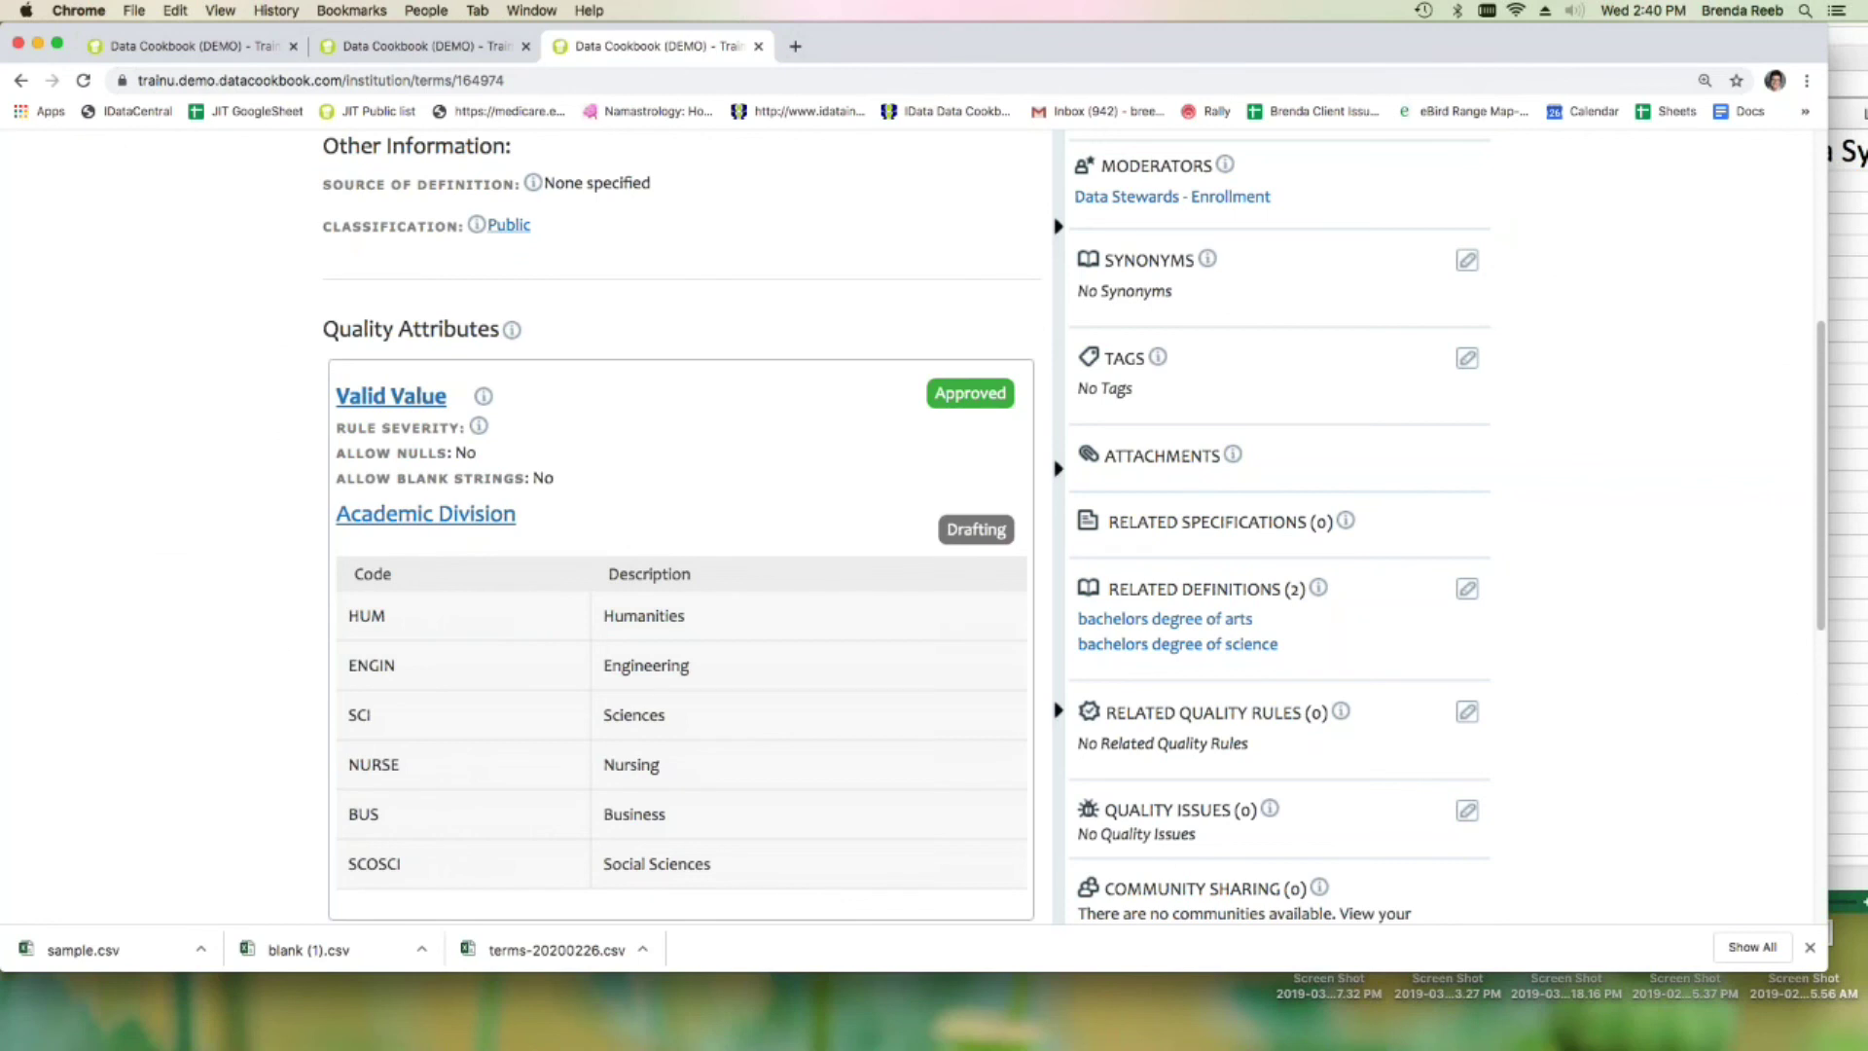
- Look up "actual financial" and open the Actual Financial Aid definition from the results
scroll(681, 526, up, 12)
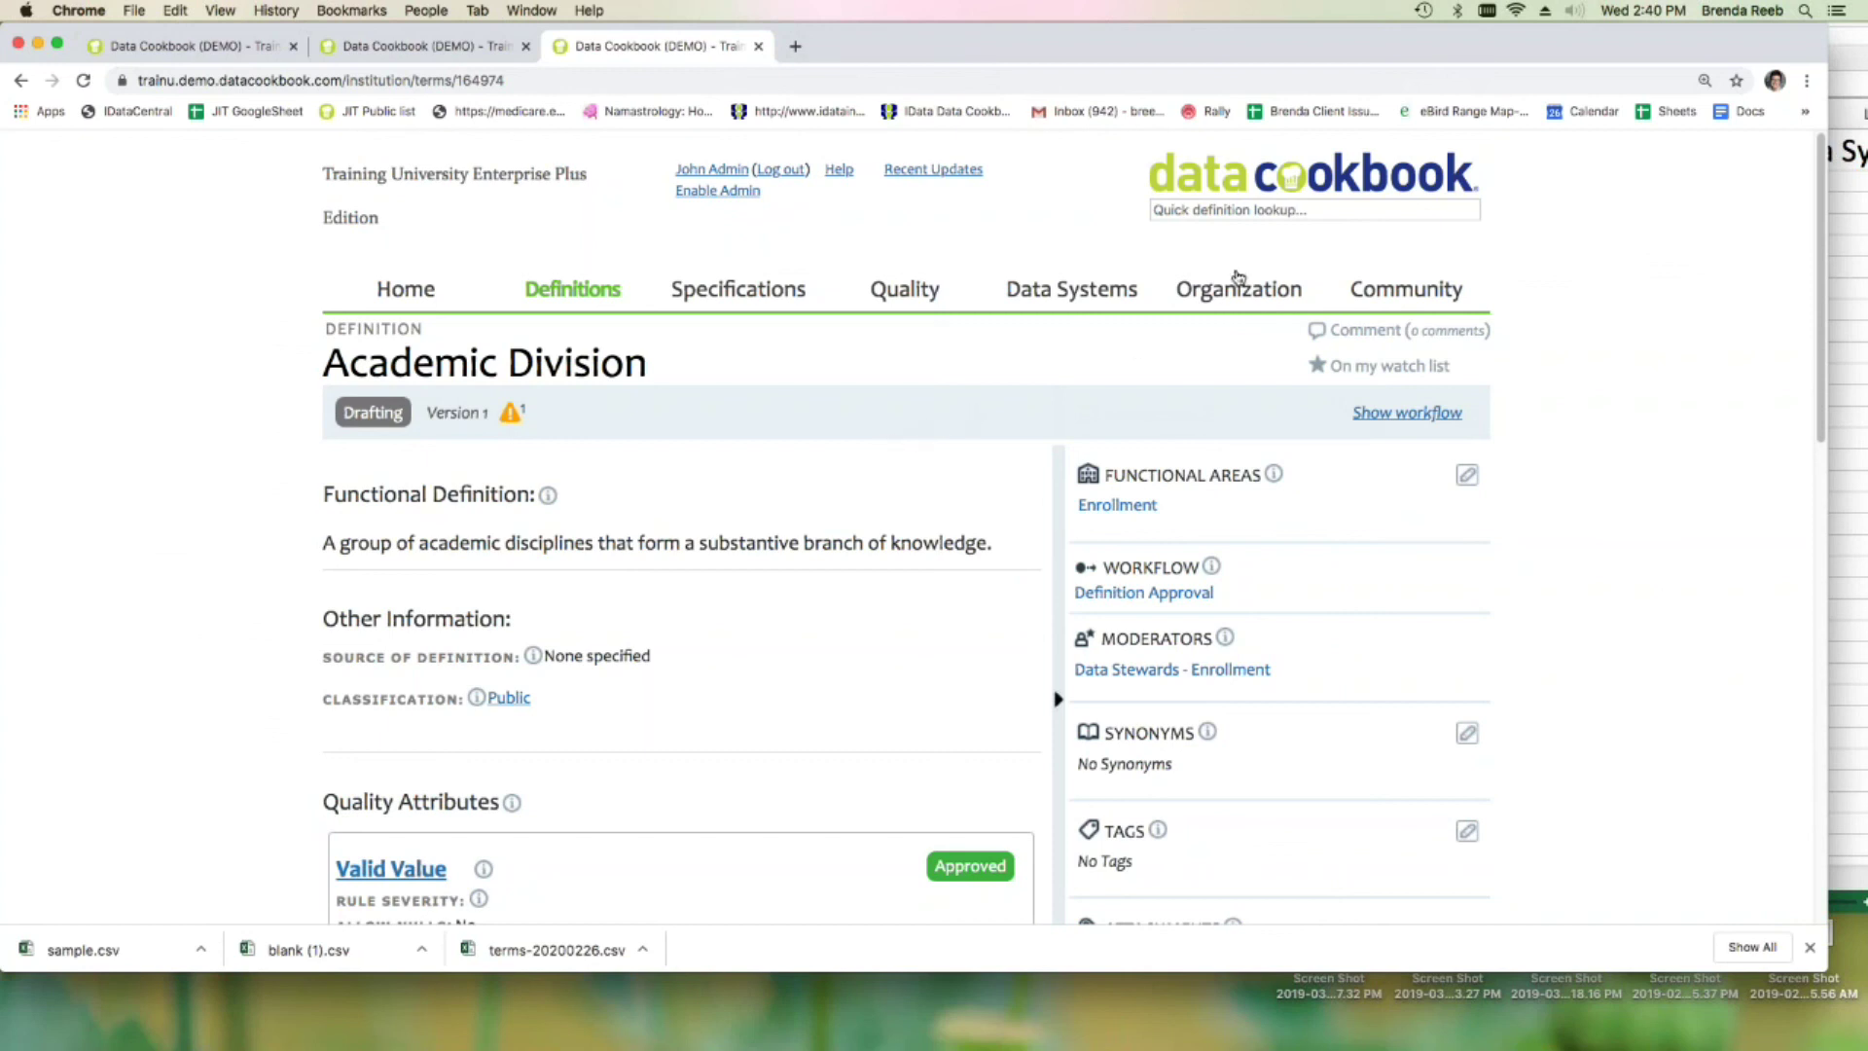
click(1265, 209)
text(actual financial)
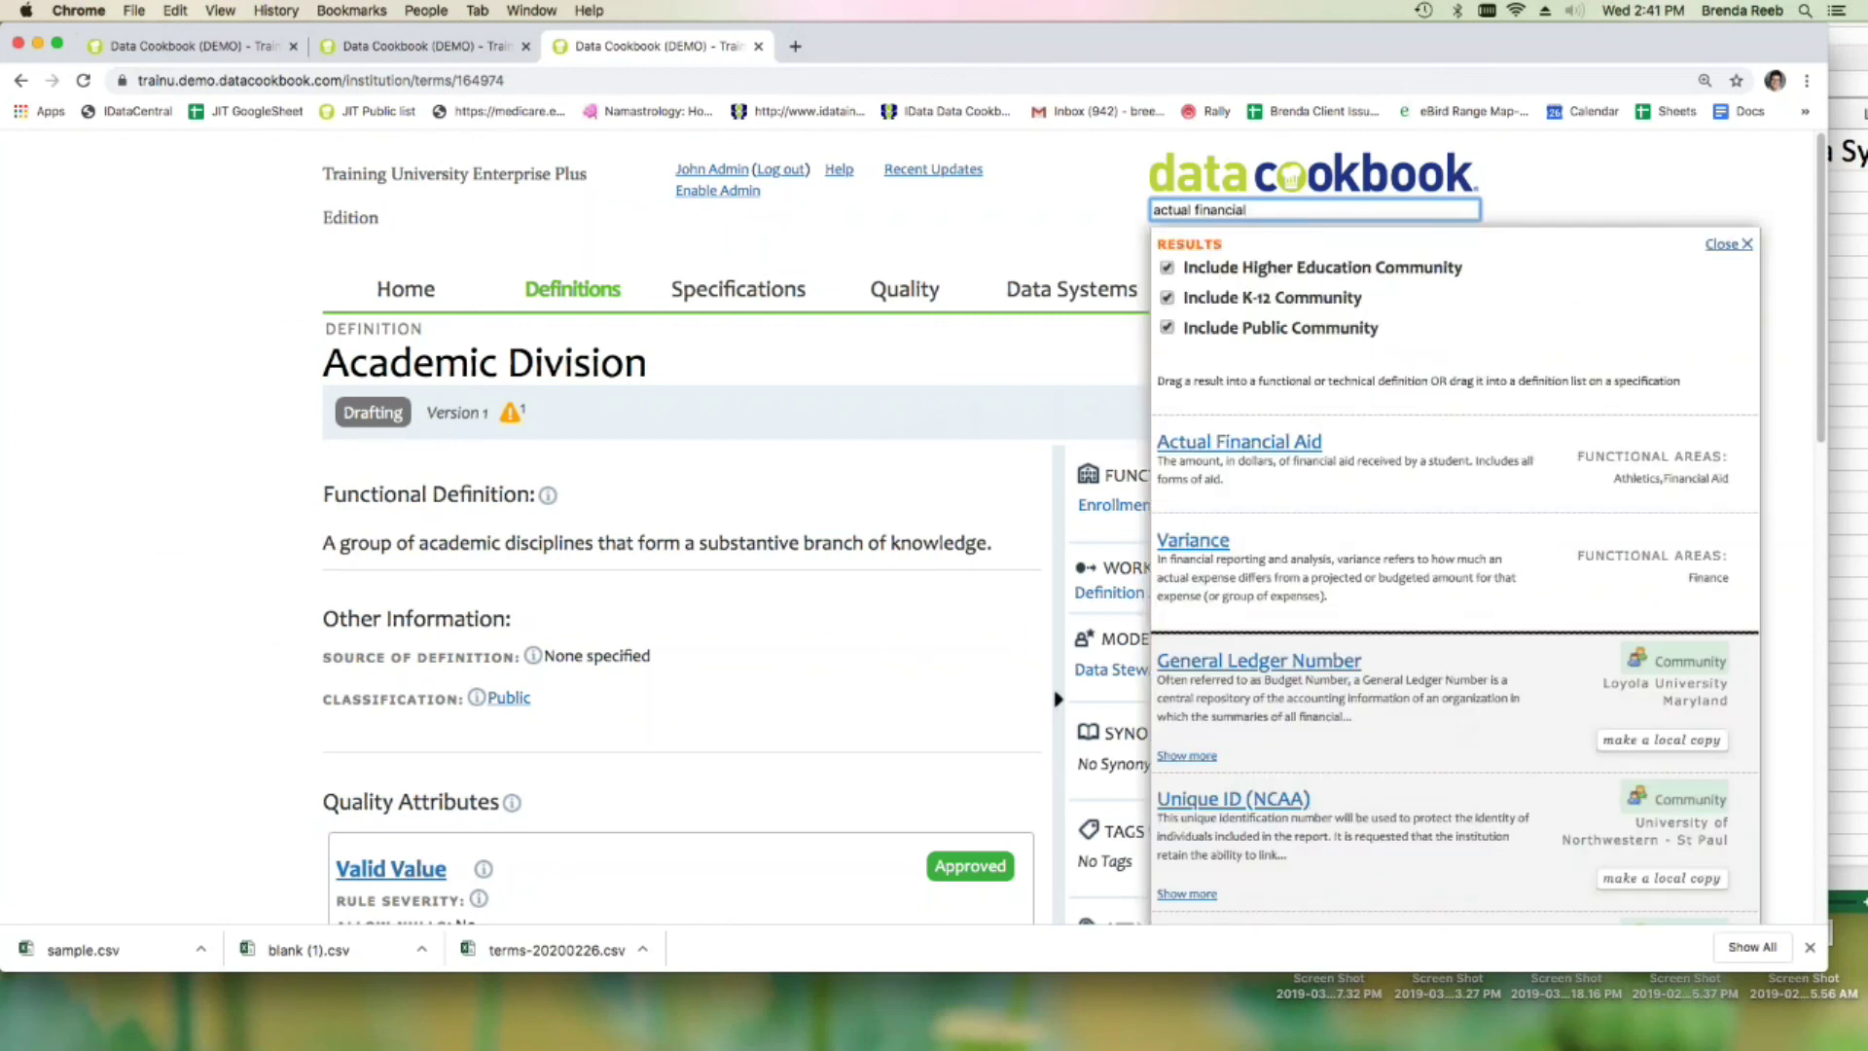
click(1177, 444)
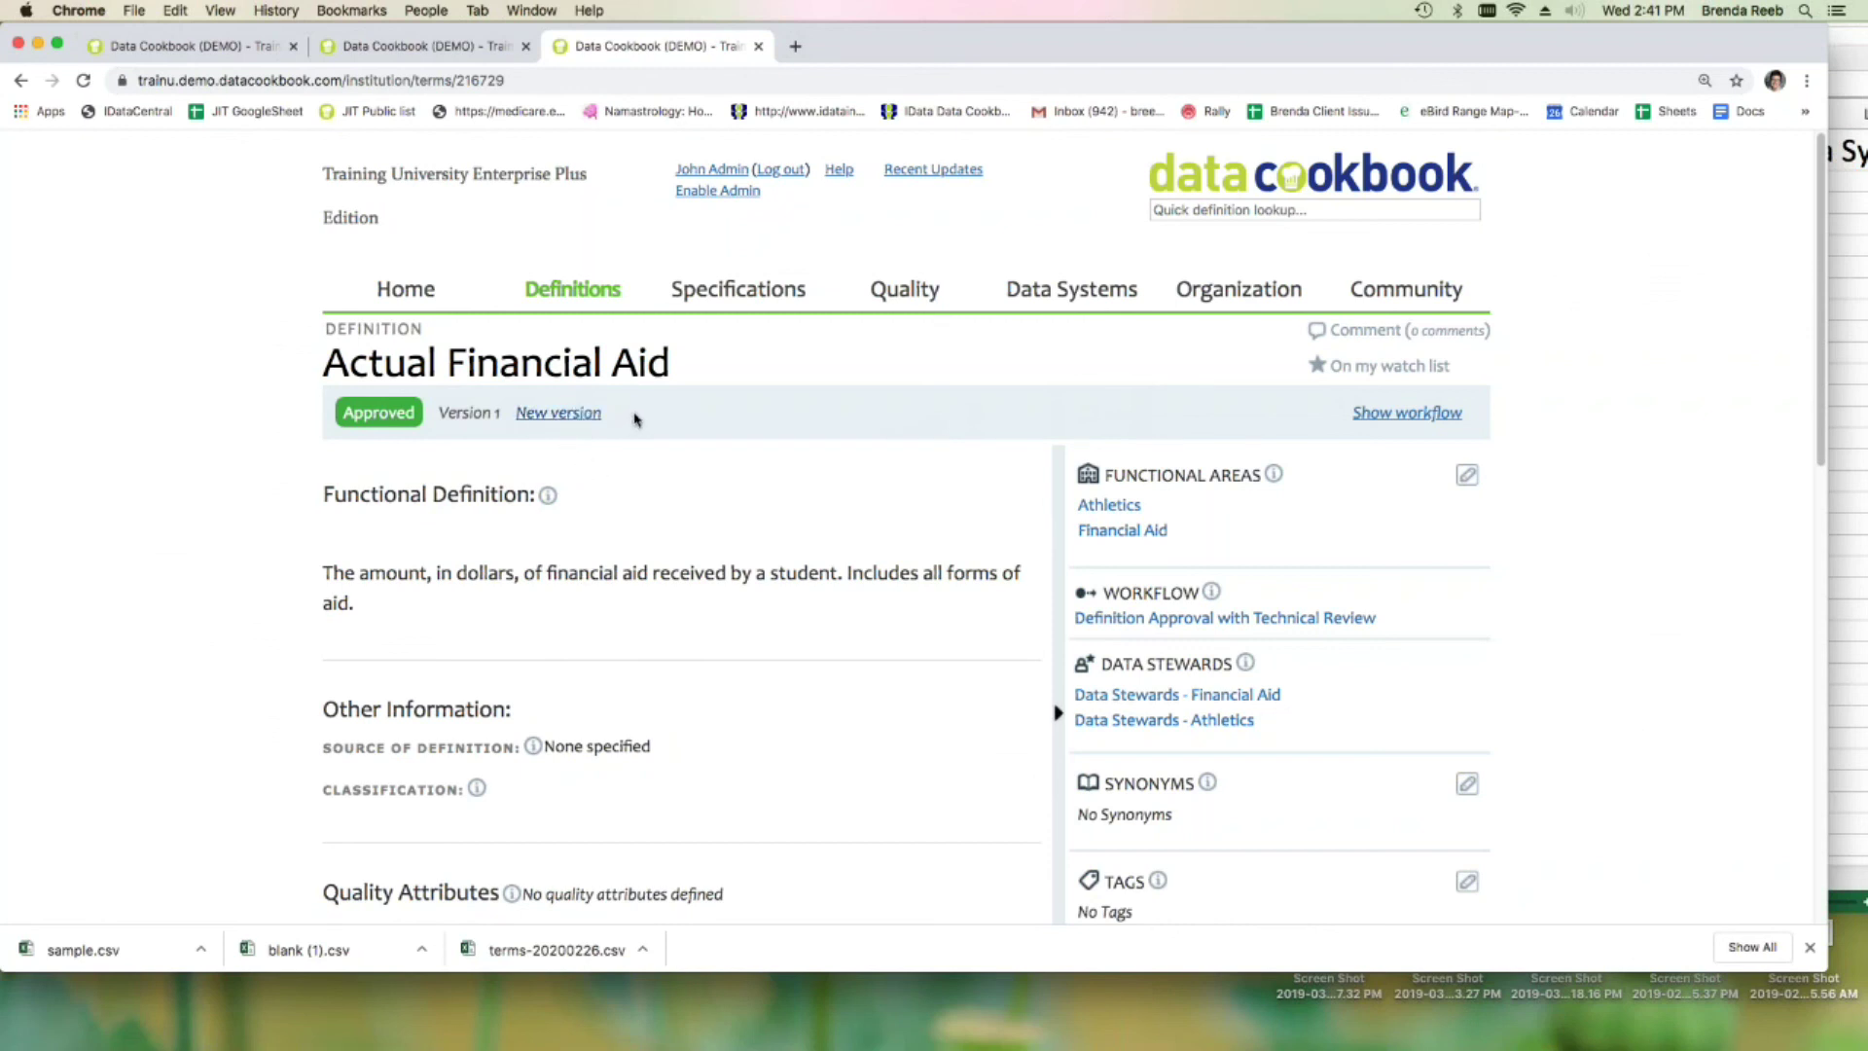
- Look up "academic ad" and reopen the Academic Advisor definition from the results
click(1236, 209)
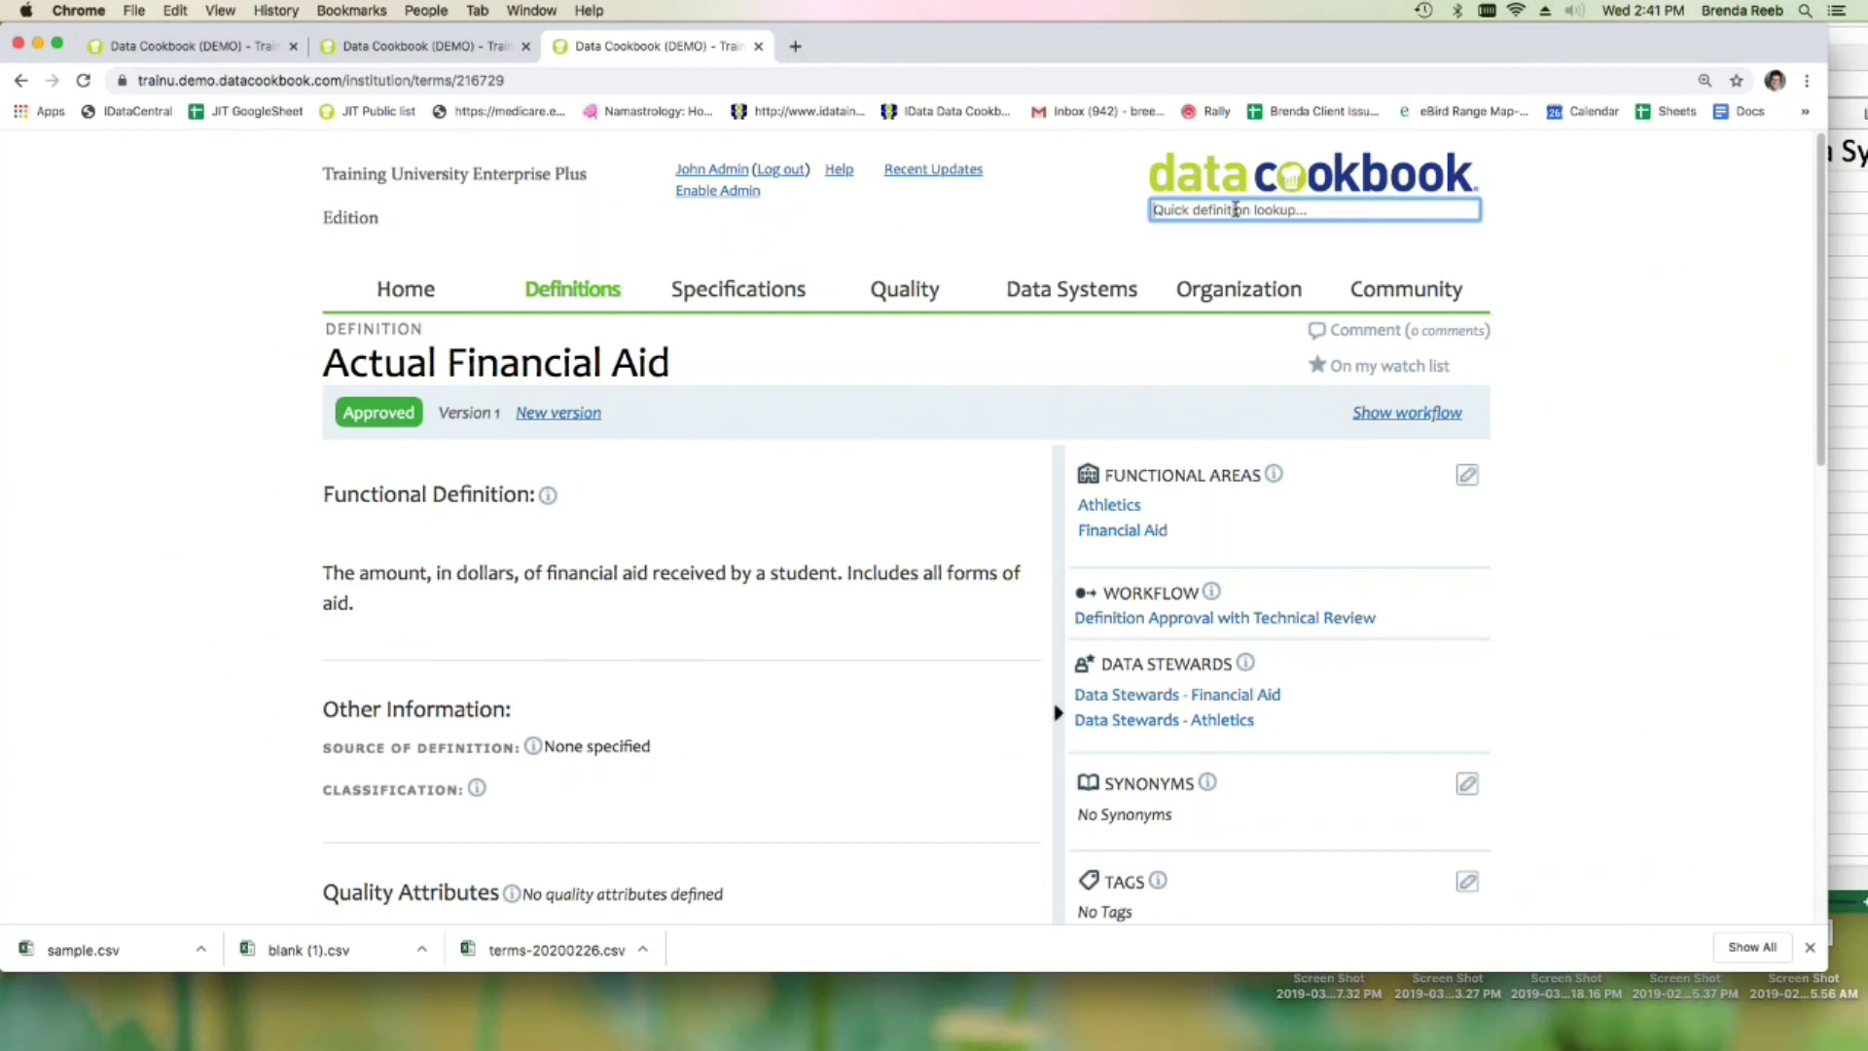
text(academic ad)
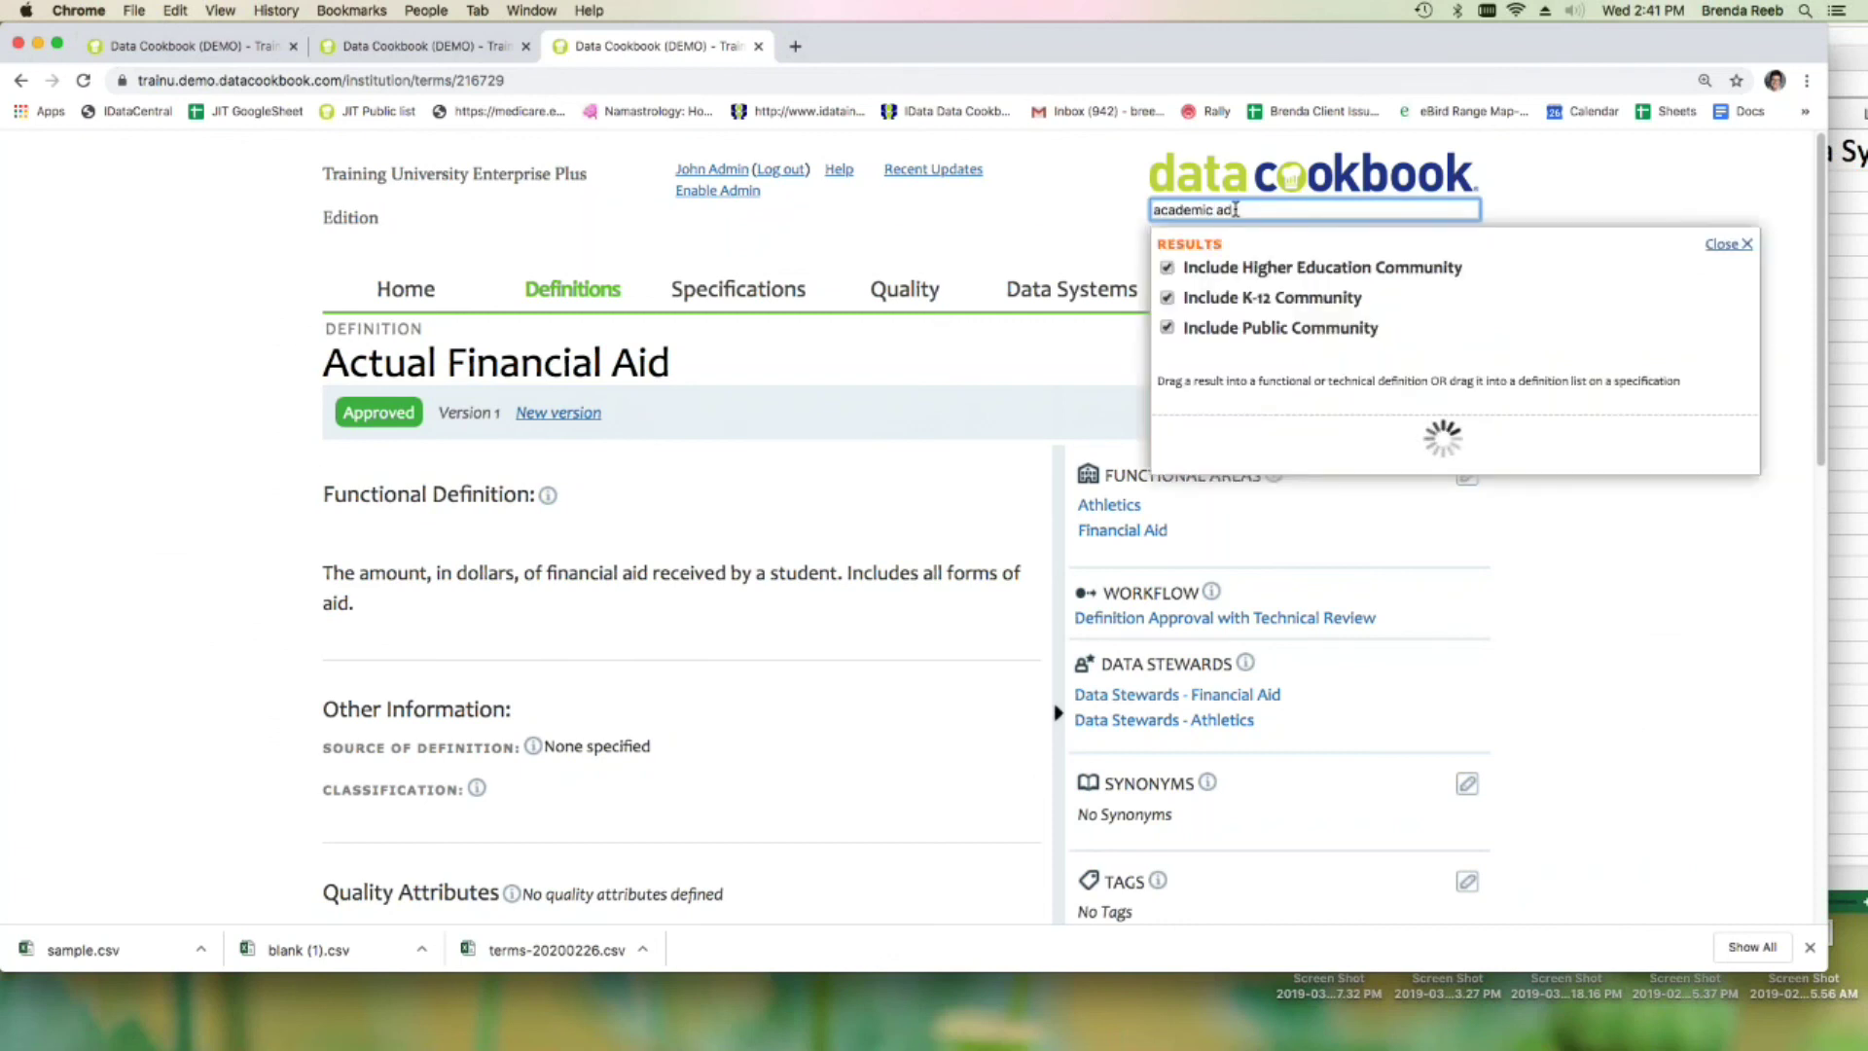
click(1237, 442)
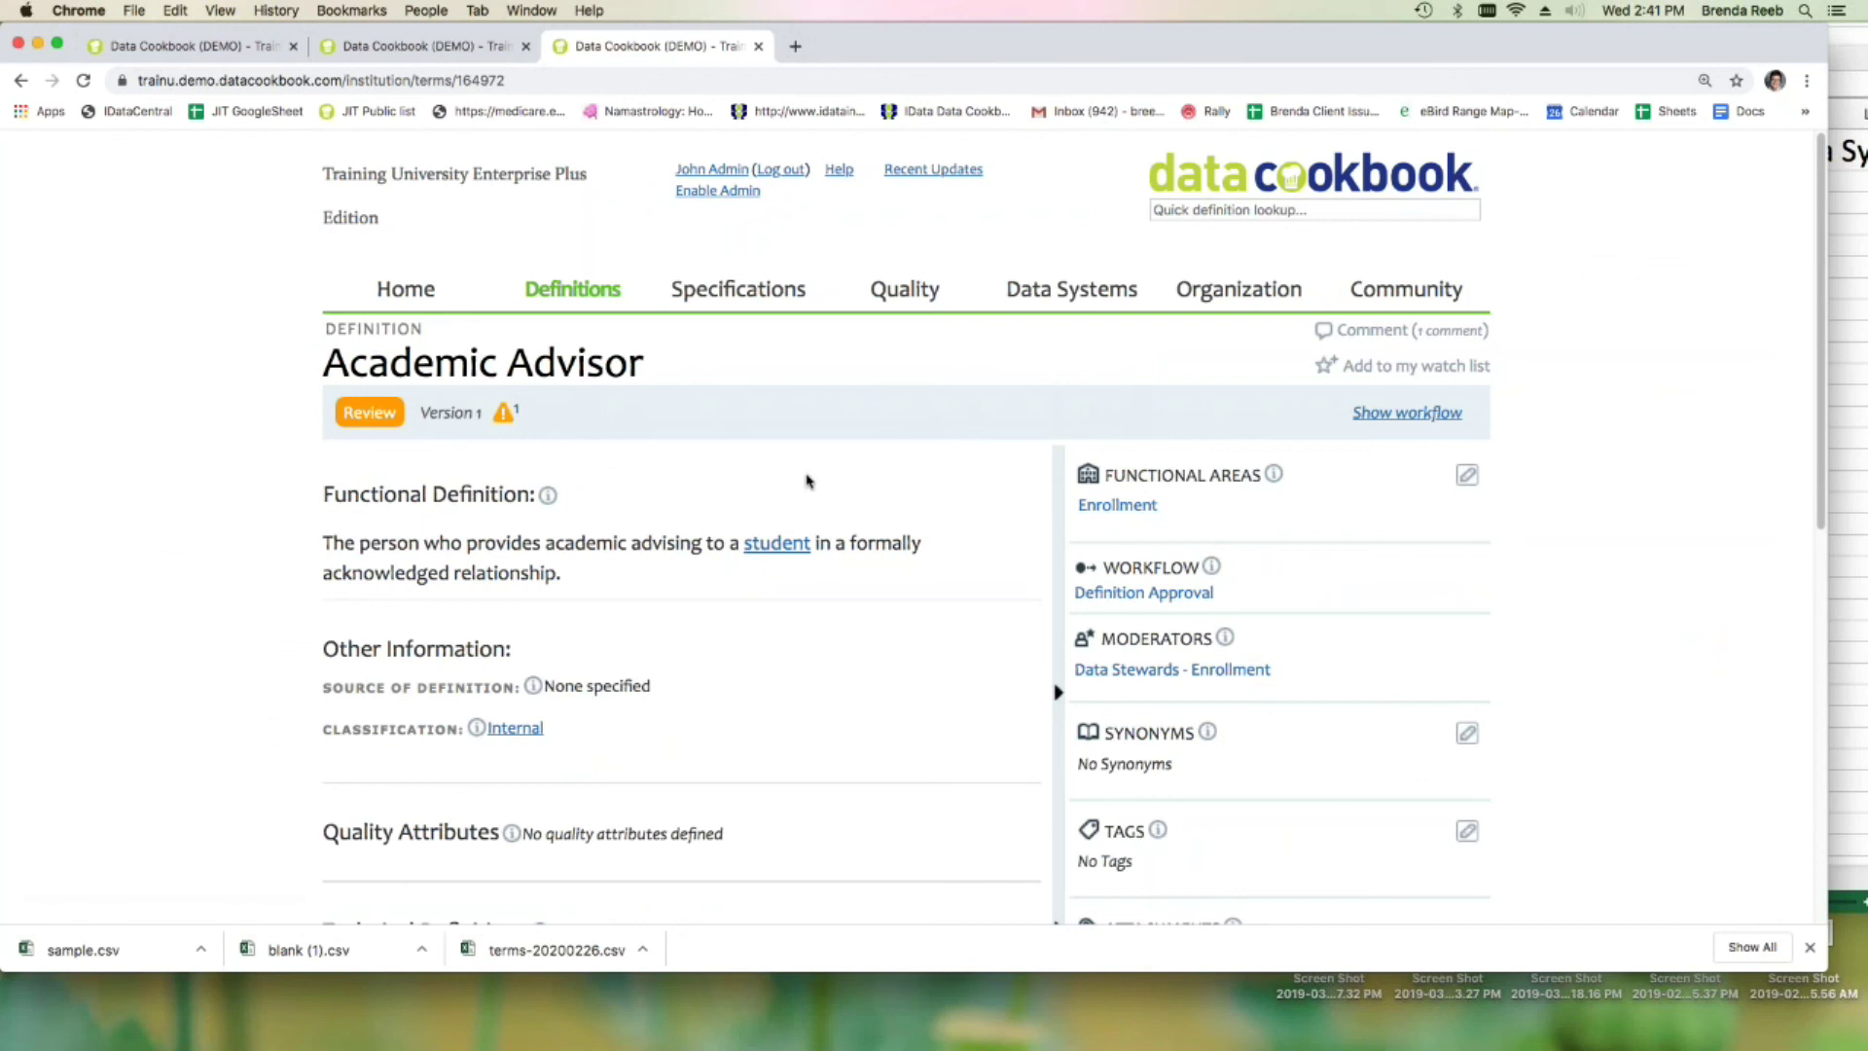
- Look up "academic rank" and open the Academic Rank definition to examine its functional definition and table of ranks
click(1189, 210)
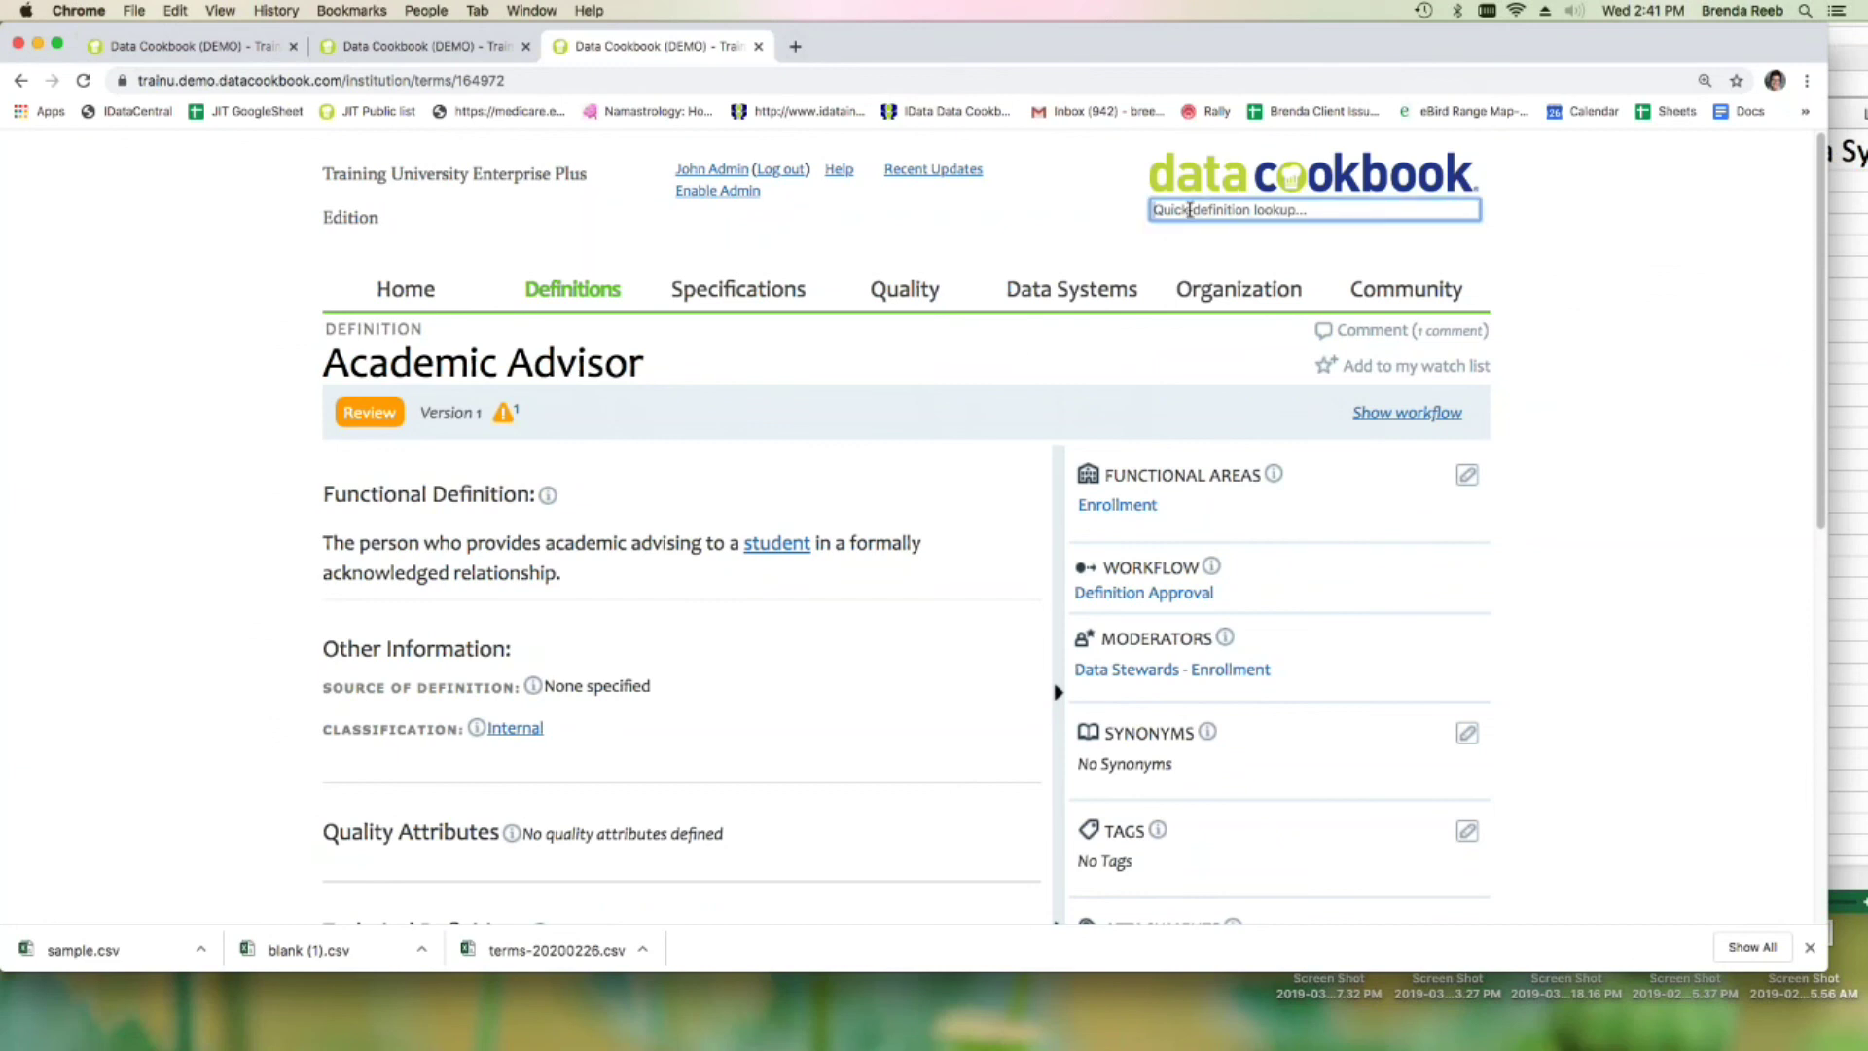
text(academic rank)
key(Return)
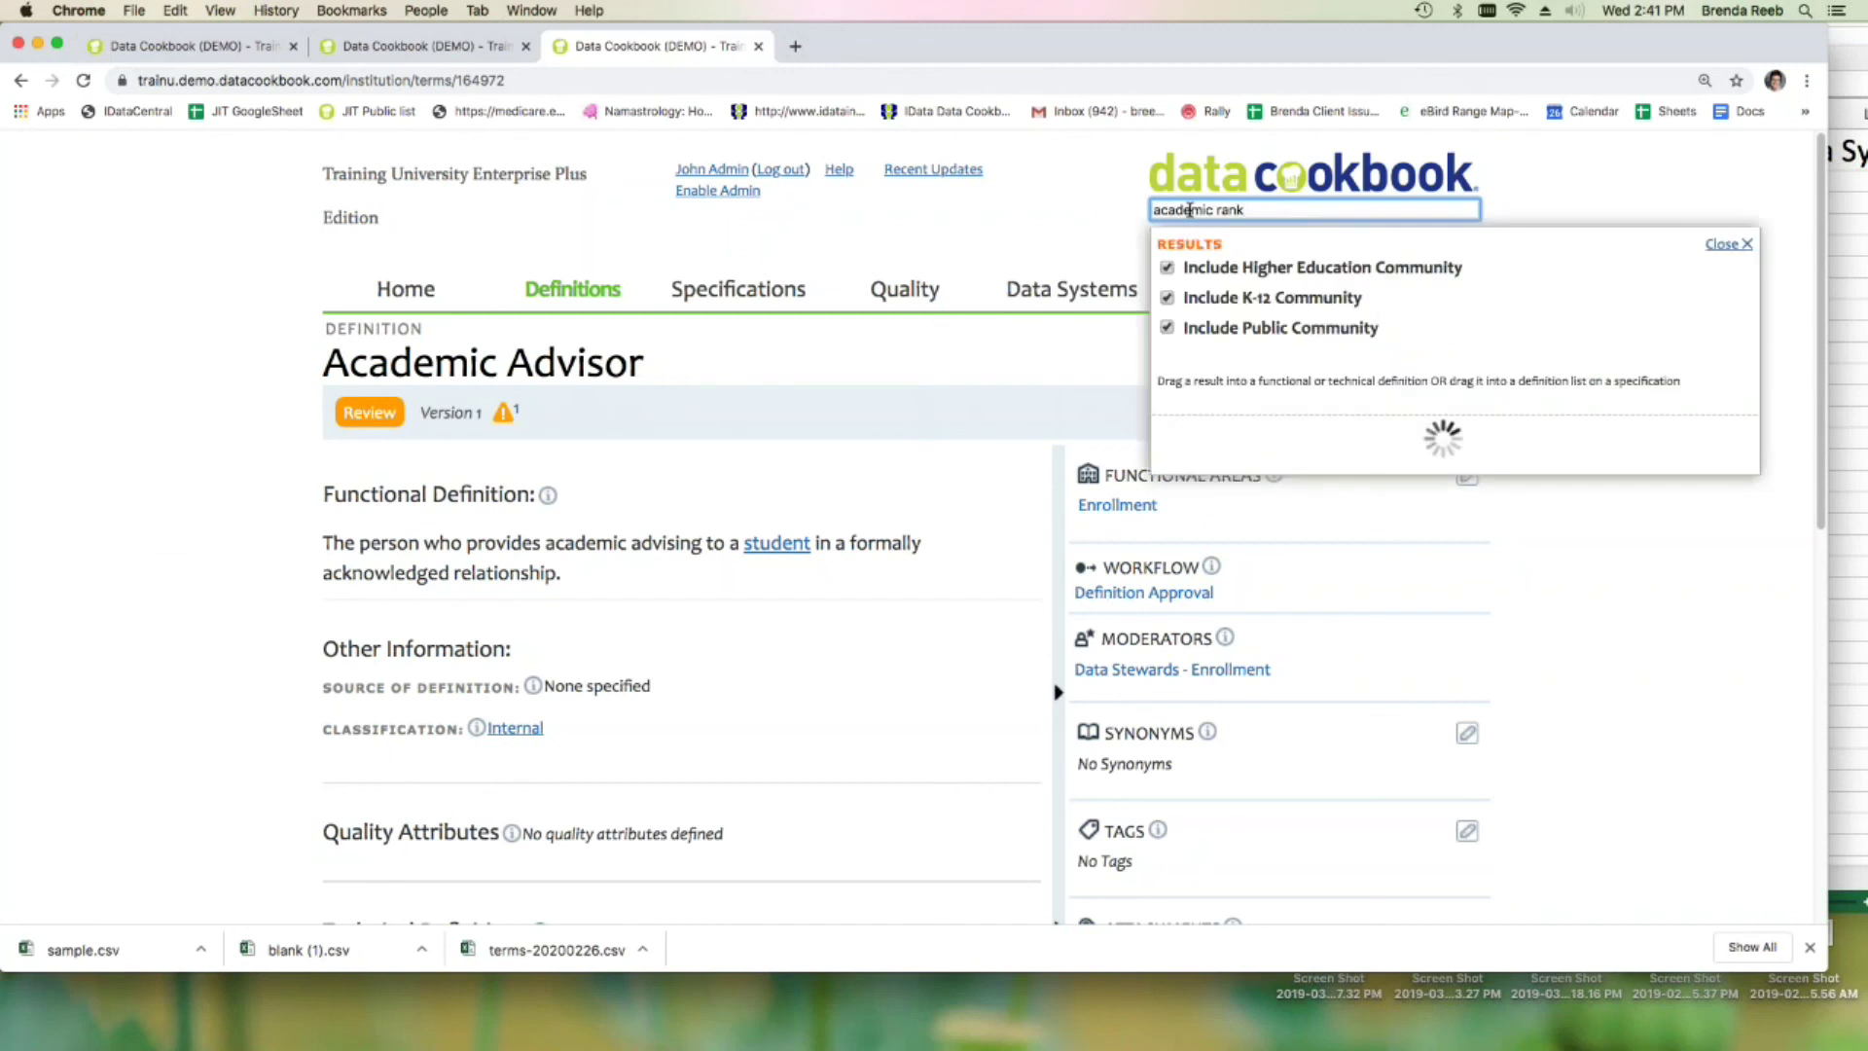
click(1241, 444)
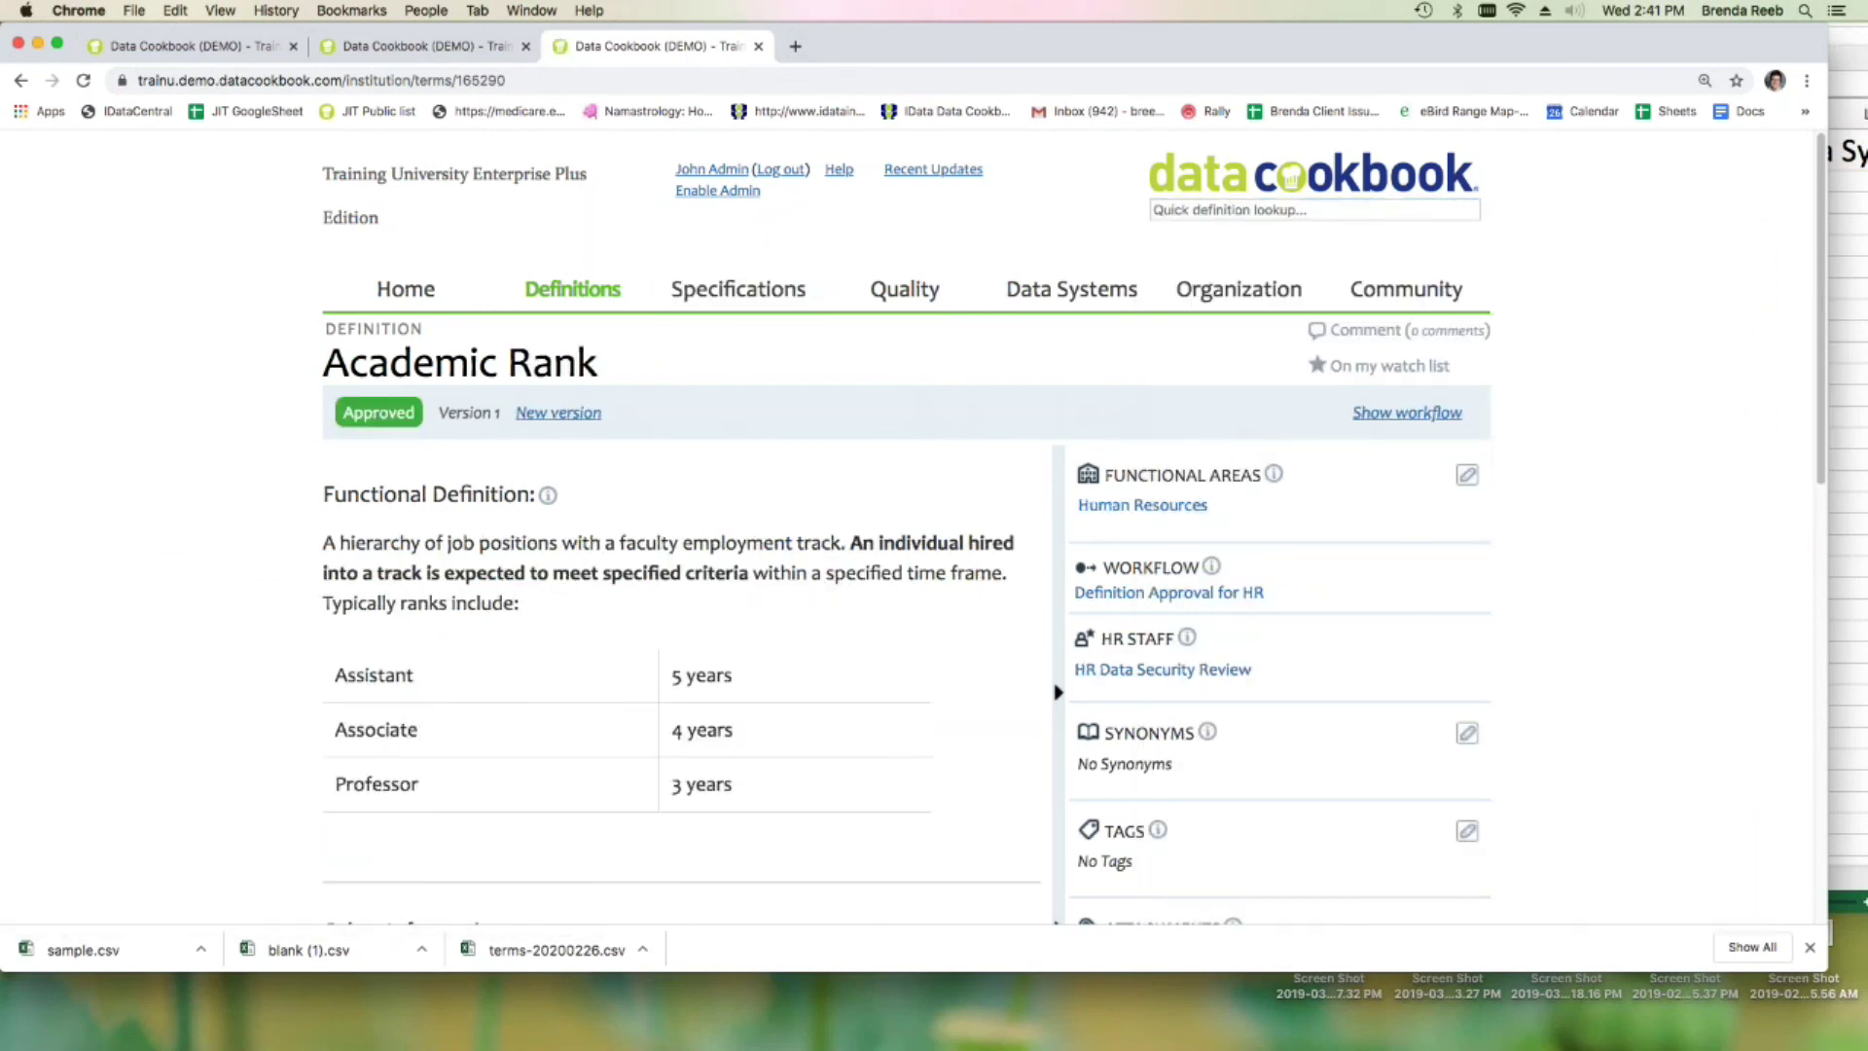
key(super+shift+5)
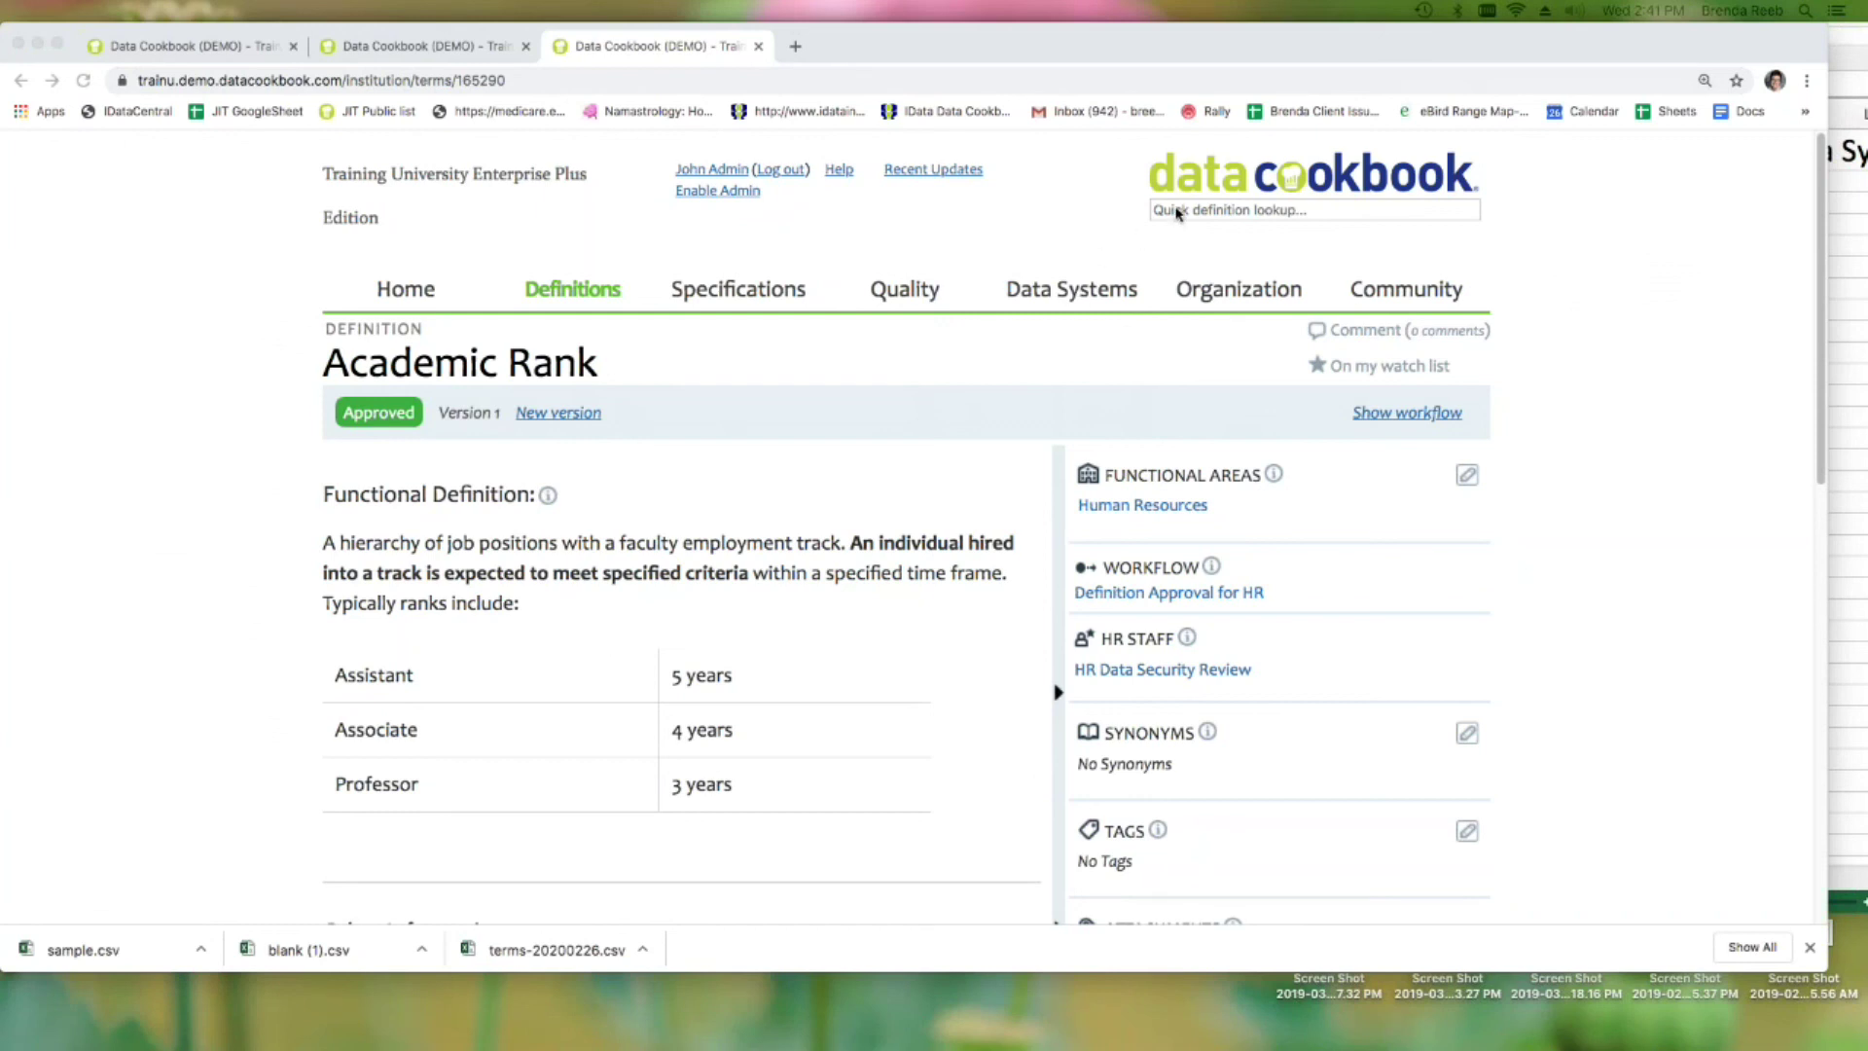
key(Escape)
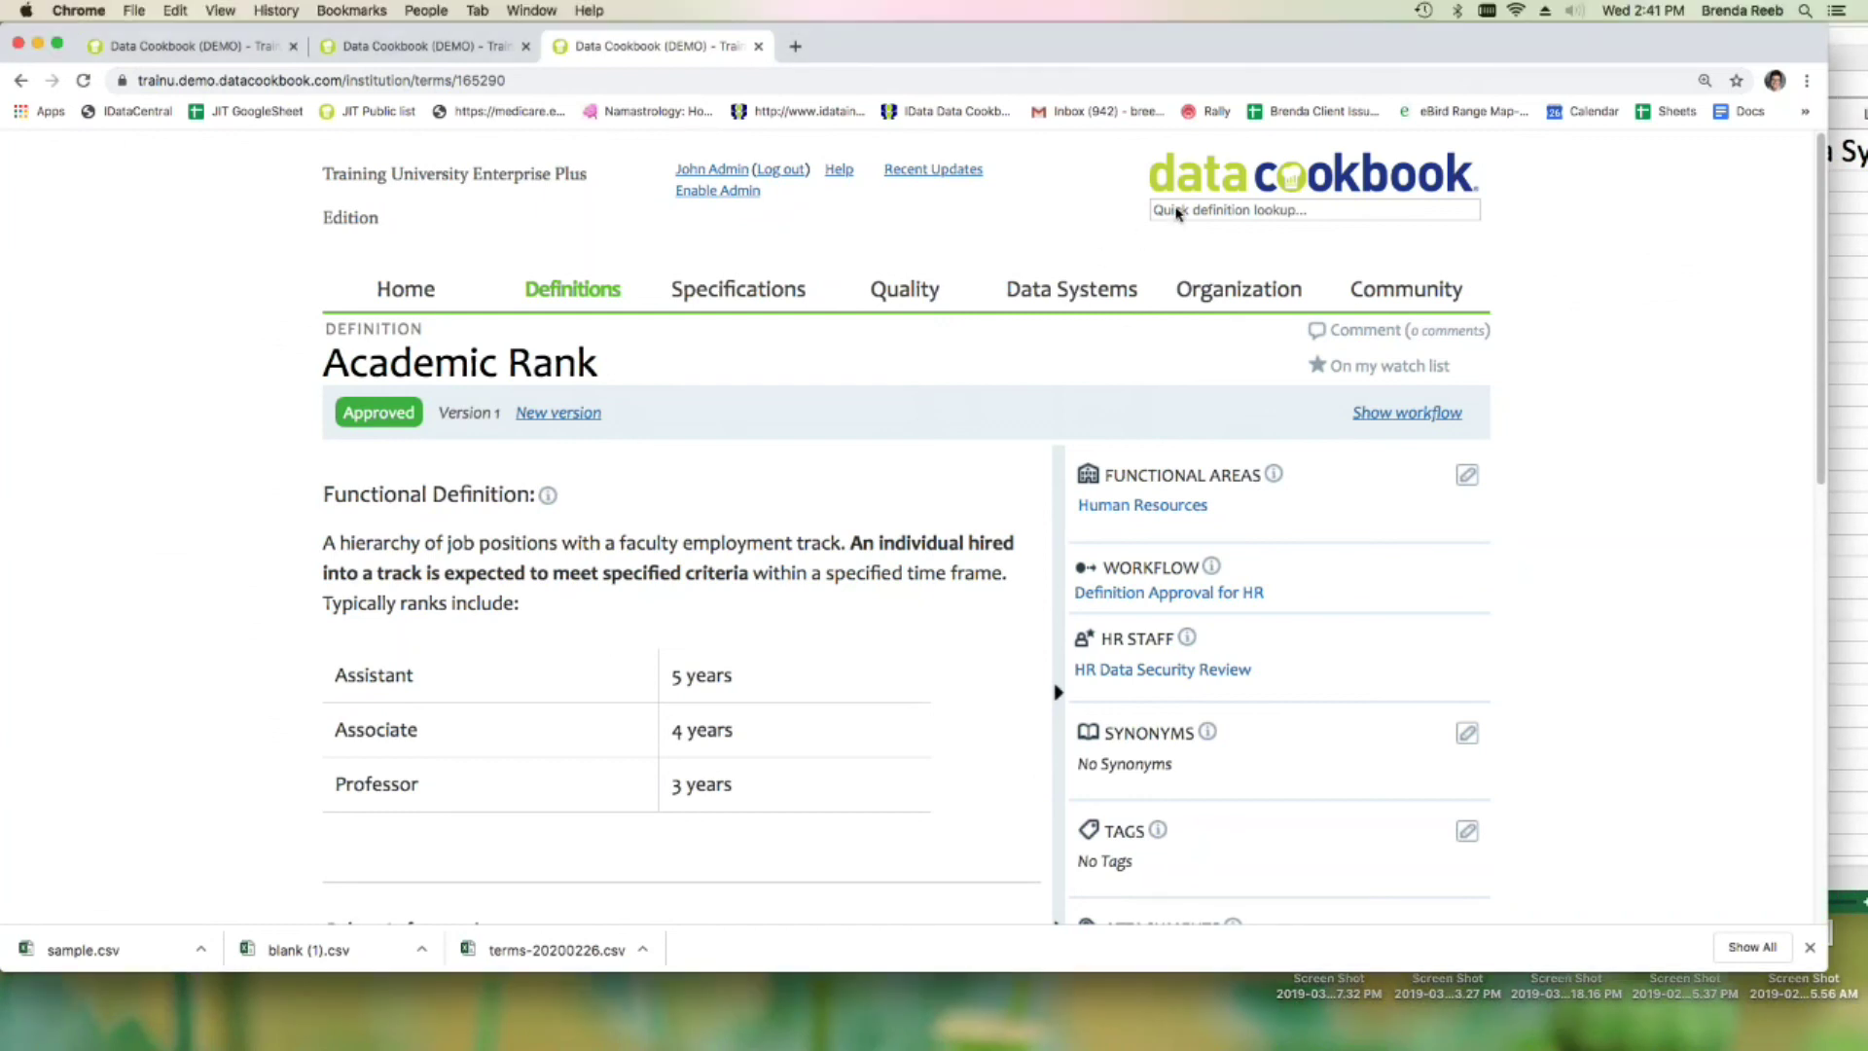
- Look up "academic cal" and open the Academic Calendar definition to examine its table of schools and calendars
click(1176, 213)
text(aca)
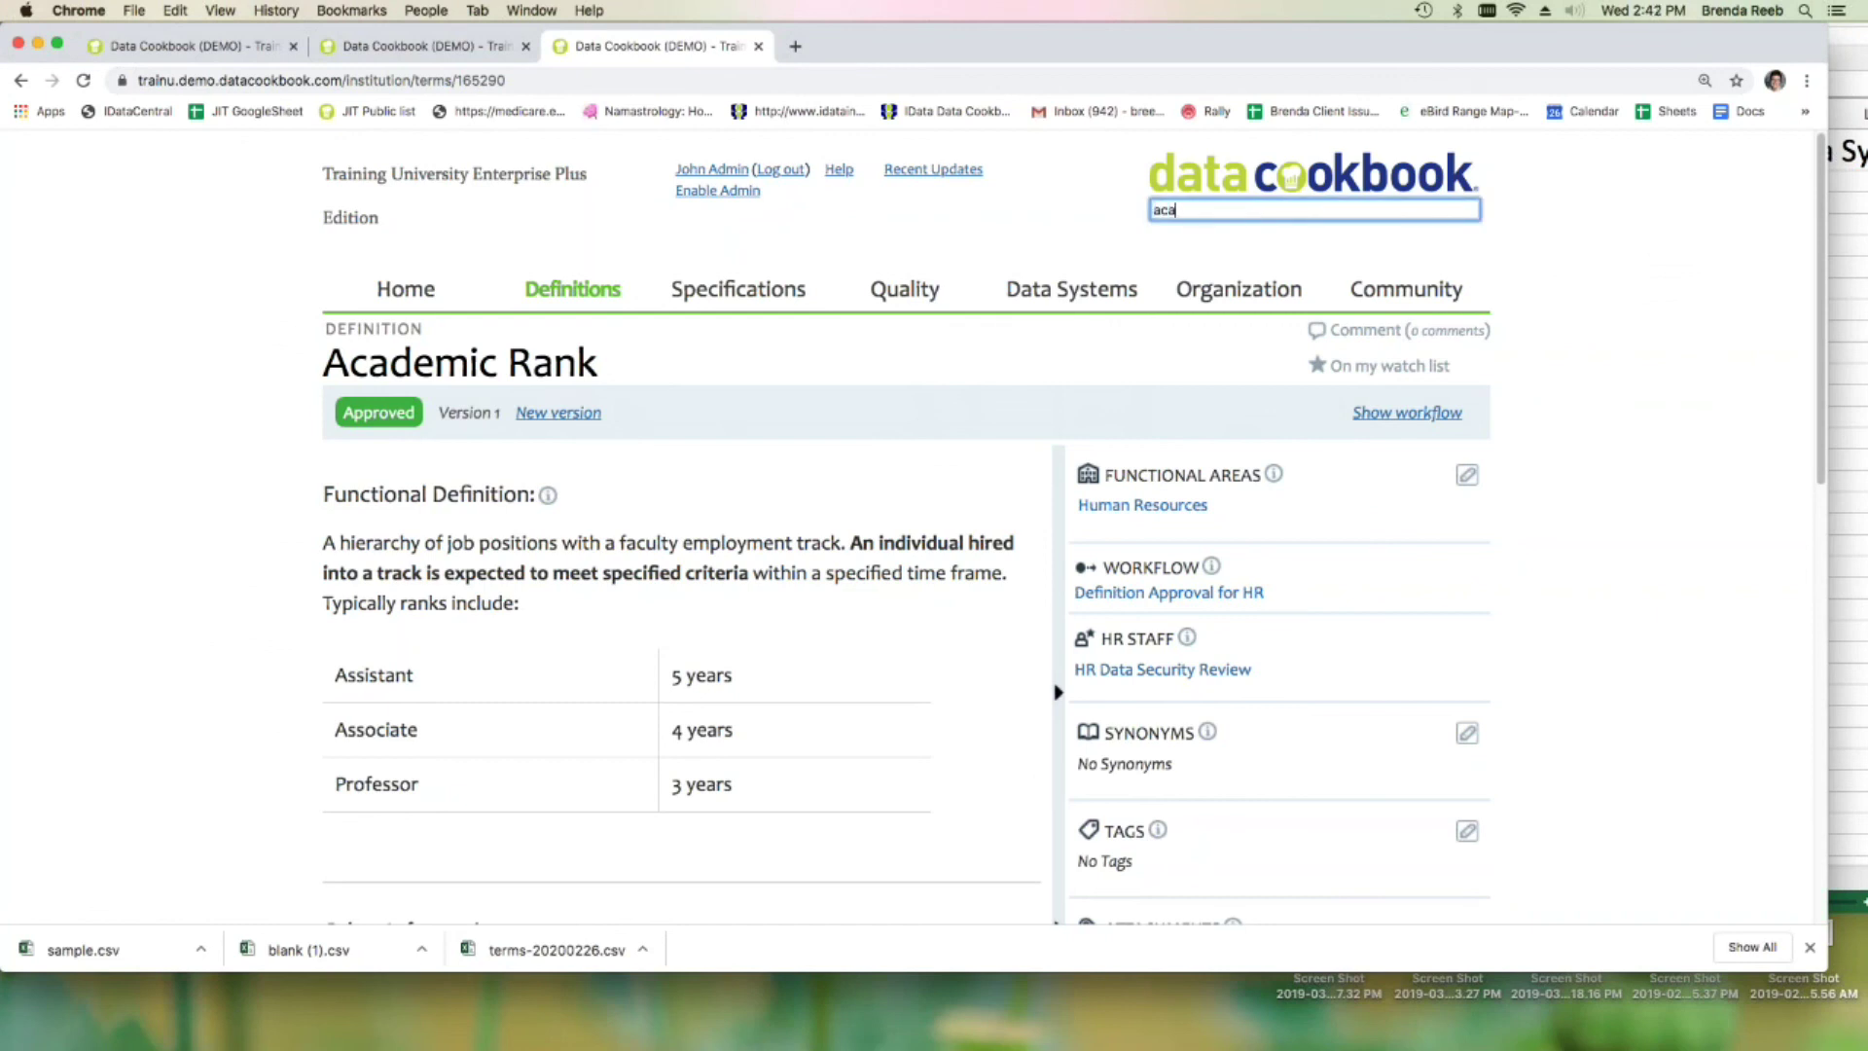
text(demic cal)
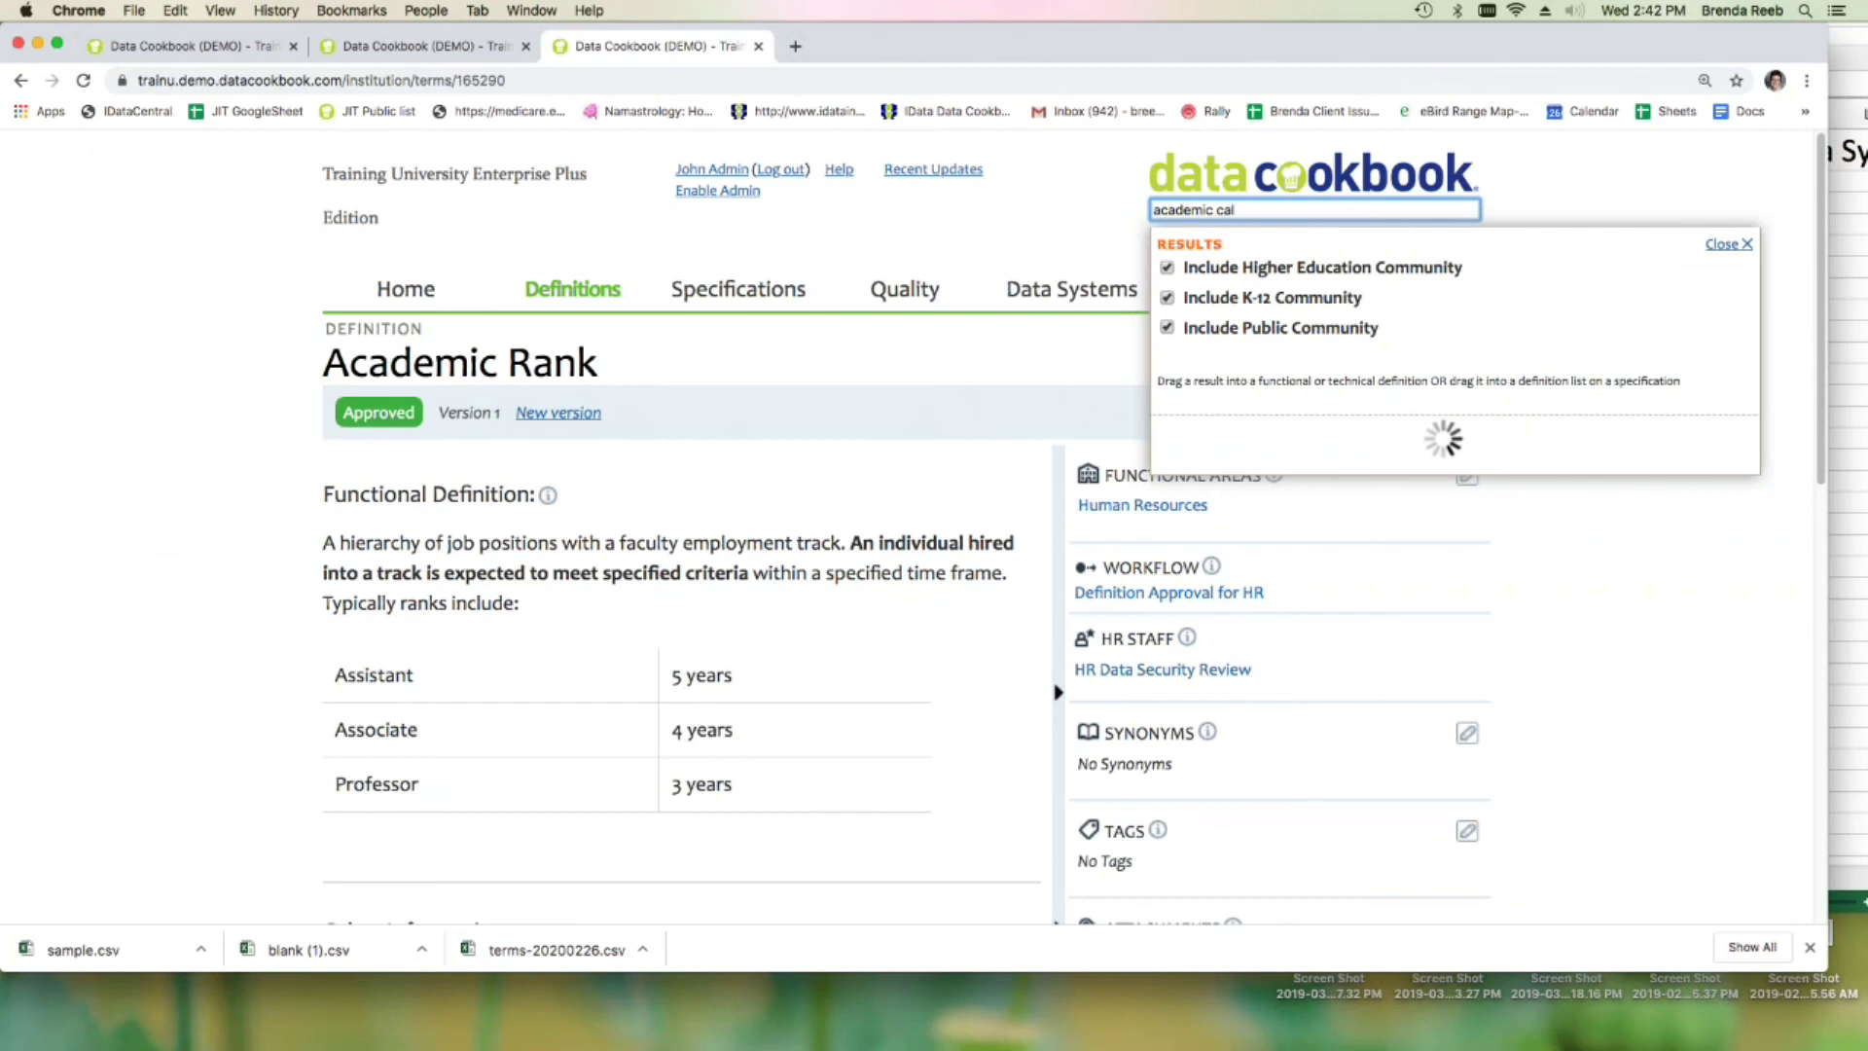
click(1188, 443)
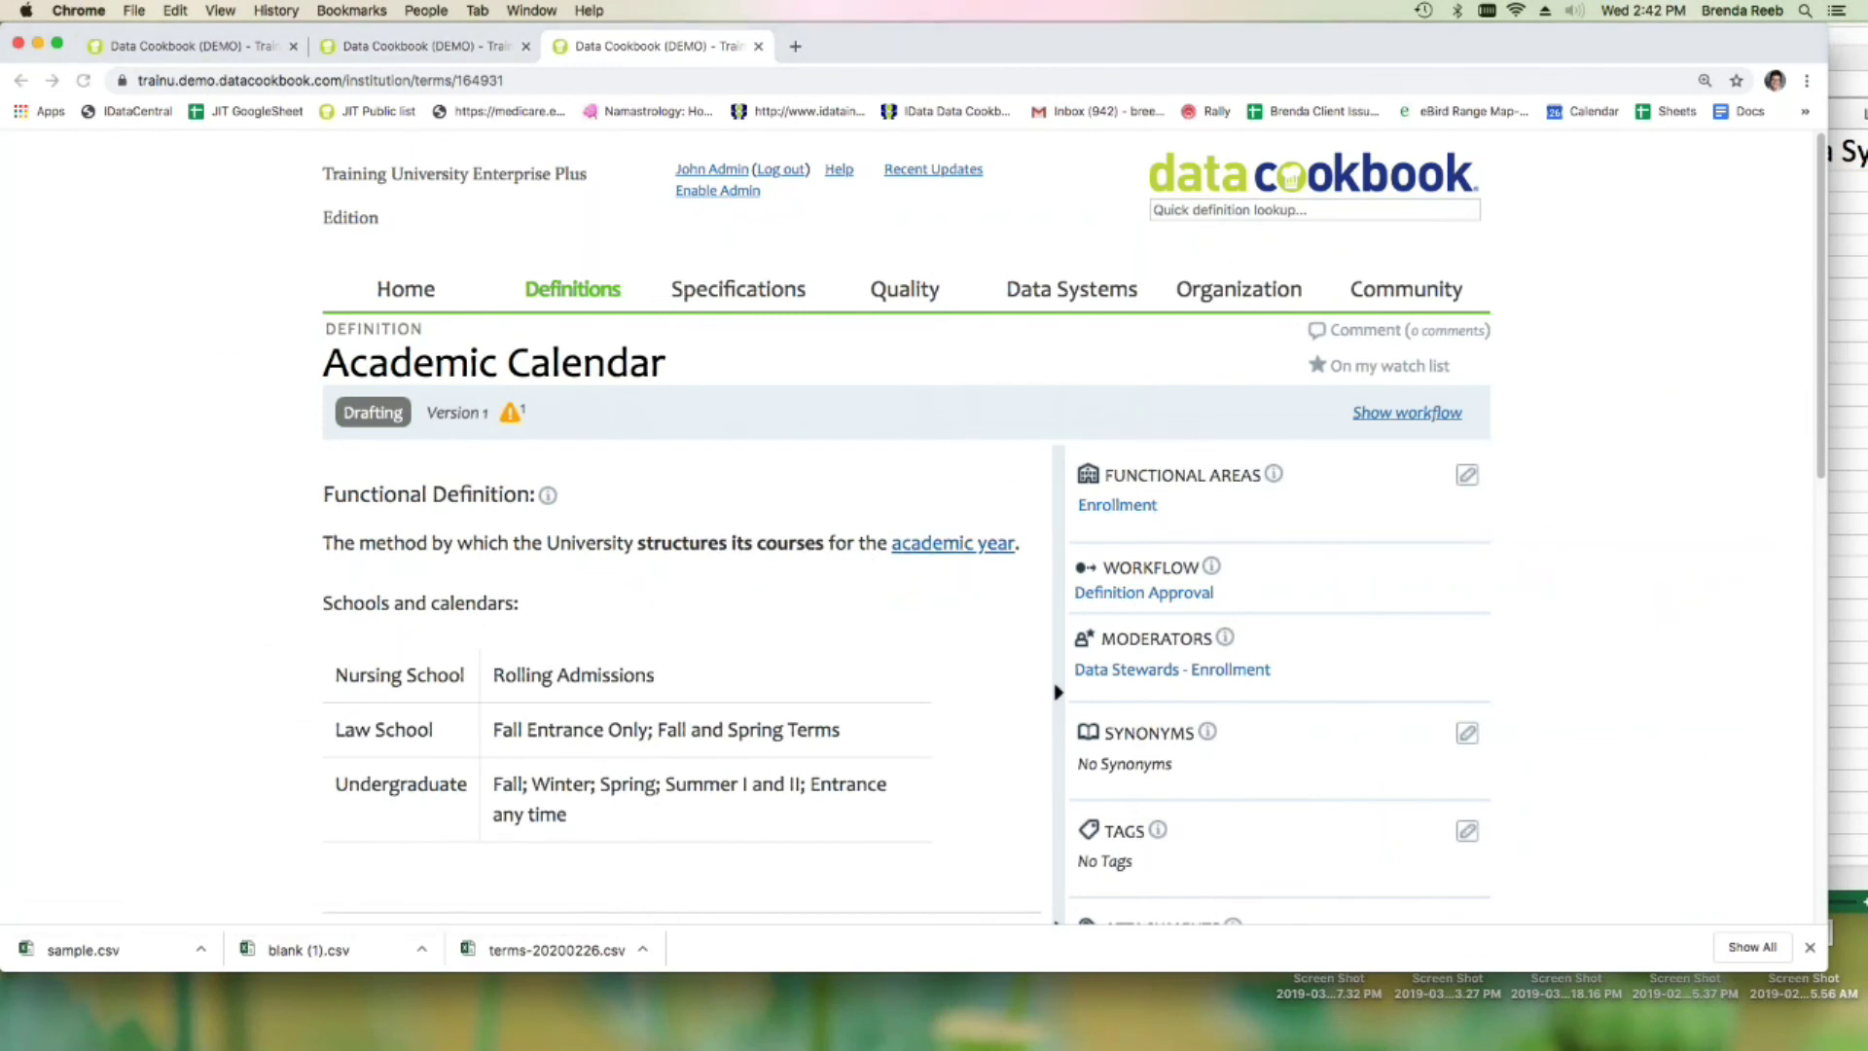
key(super+Tab)
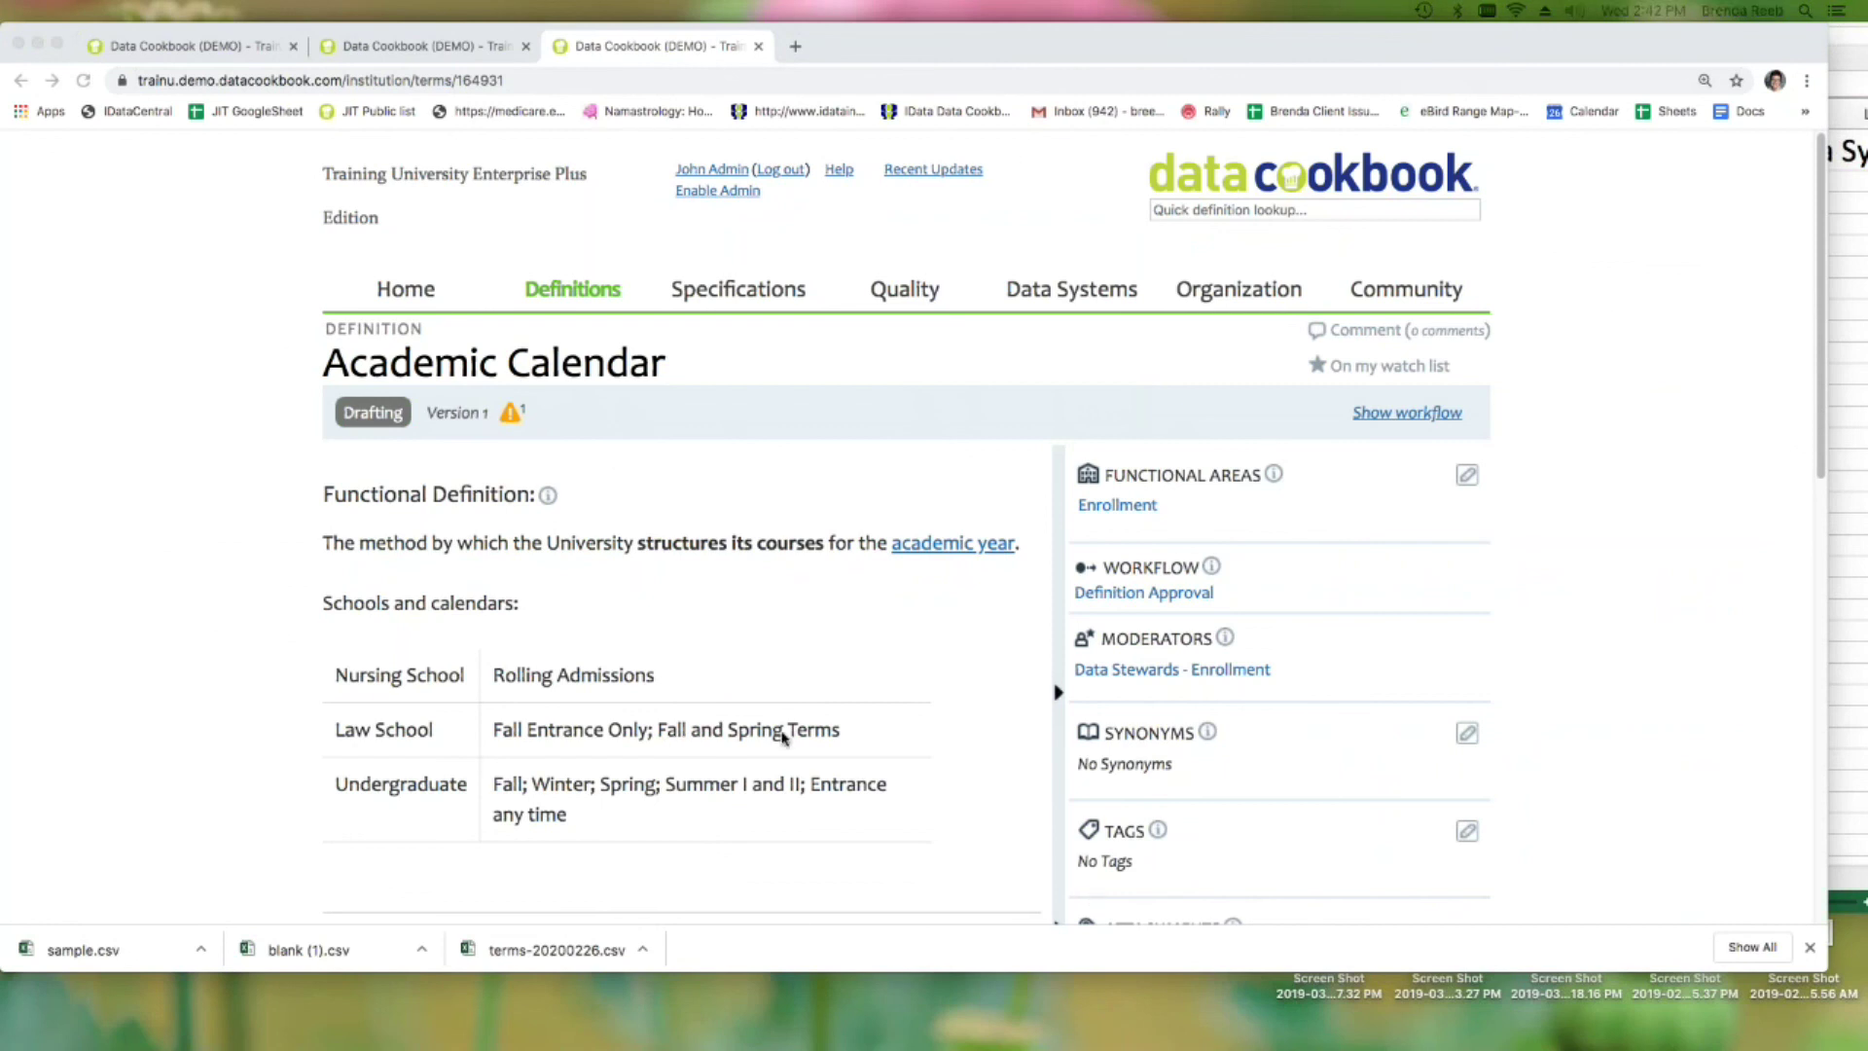
scroll(775, 733, down, 3)
scroll(775, 734, up, 3)
- Look up "admit type" and reopen the Admit Type definition to examine its version status and valid values under Quality Attributes
click(1313, 212)
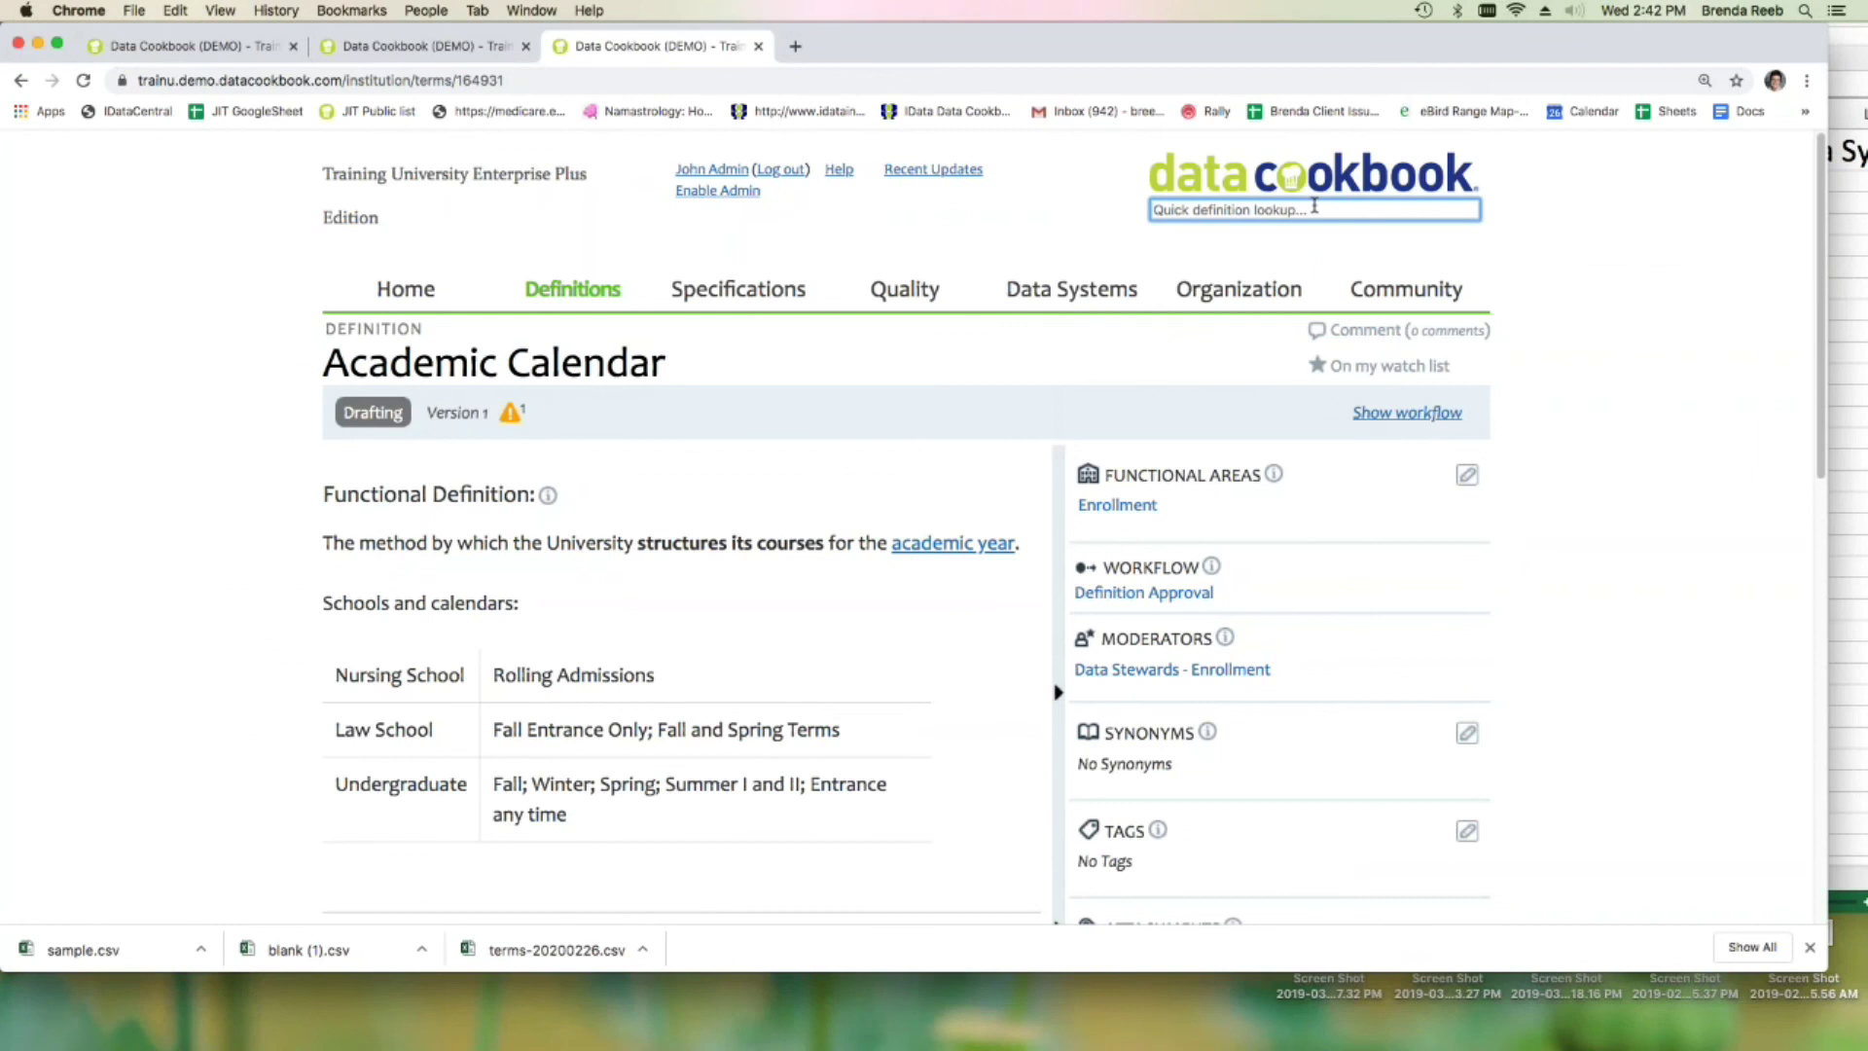
text(admit type)
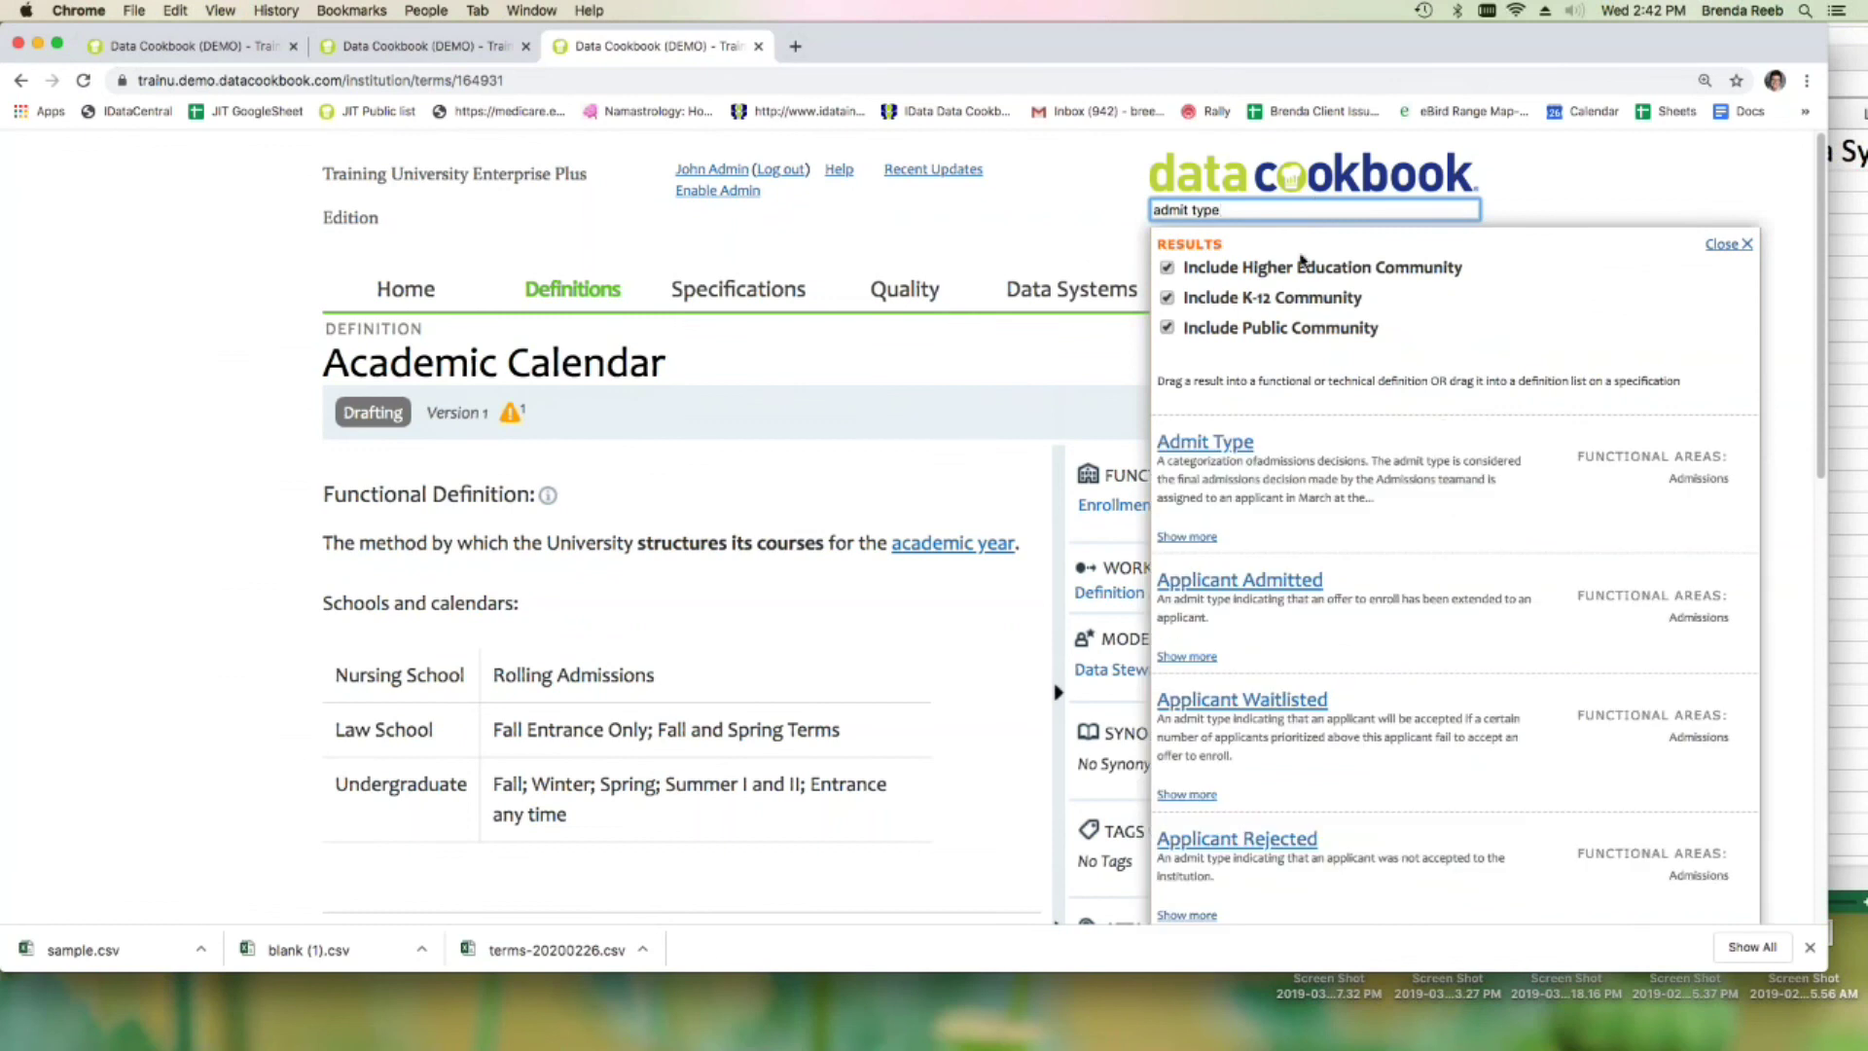
click(1193, 446)
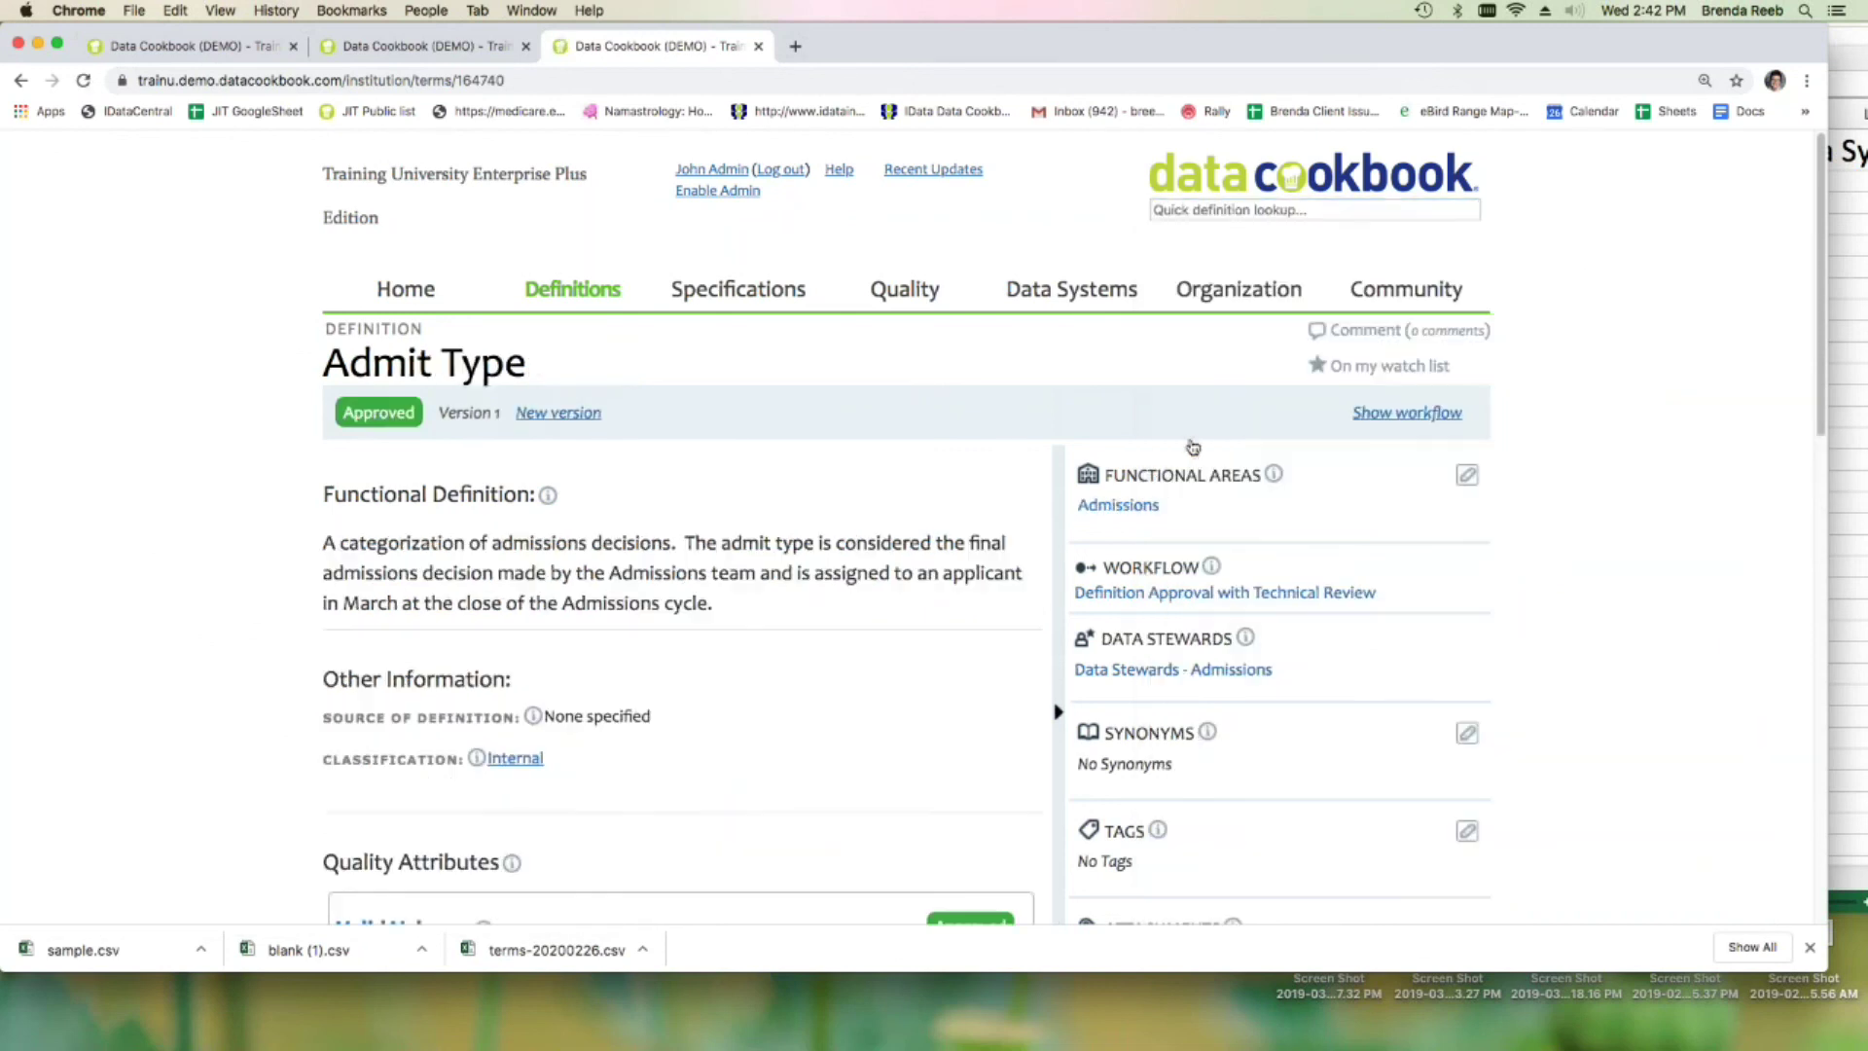
scroll(736, 536, down, 5)
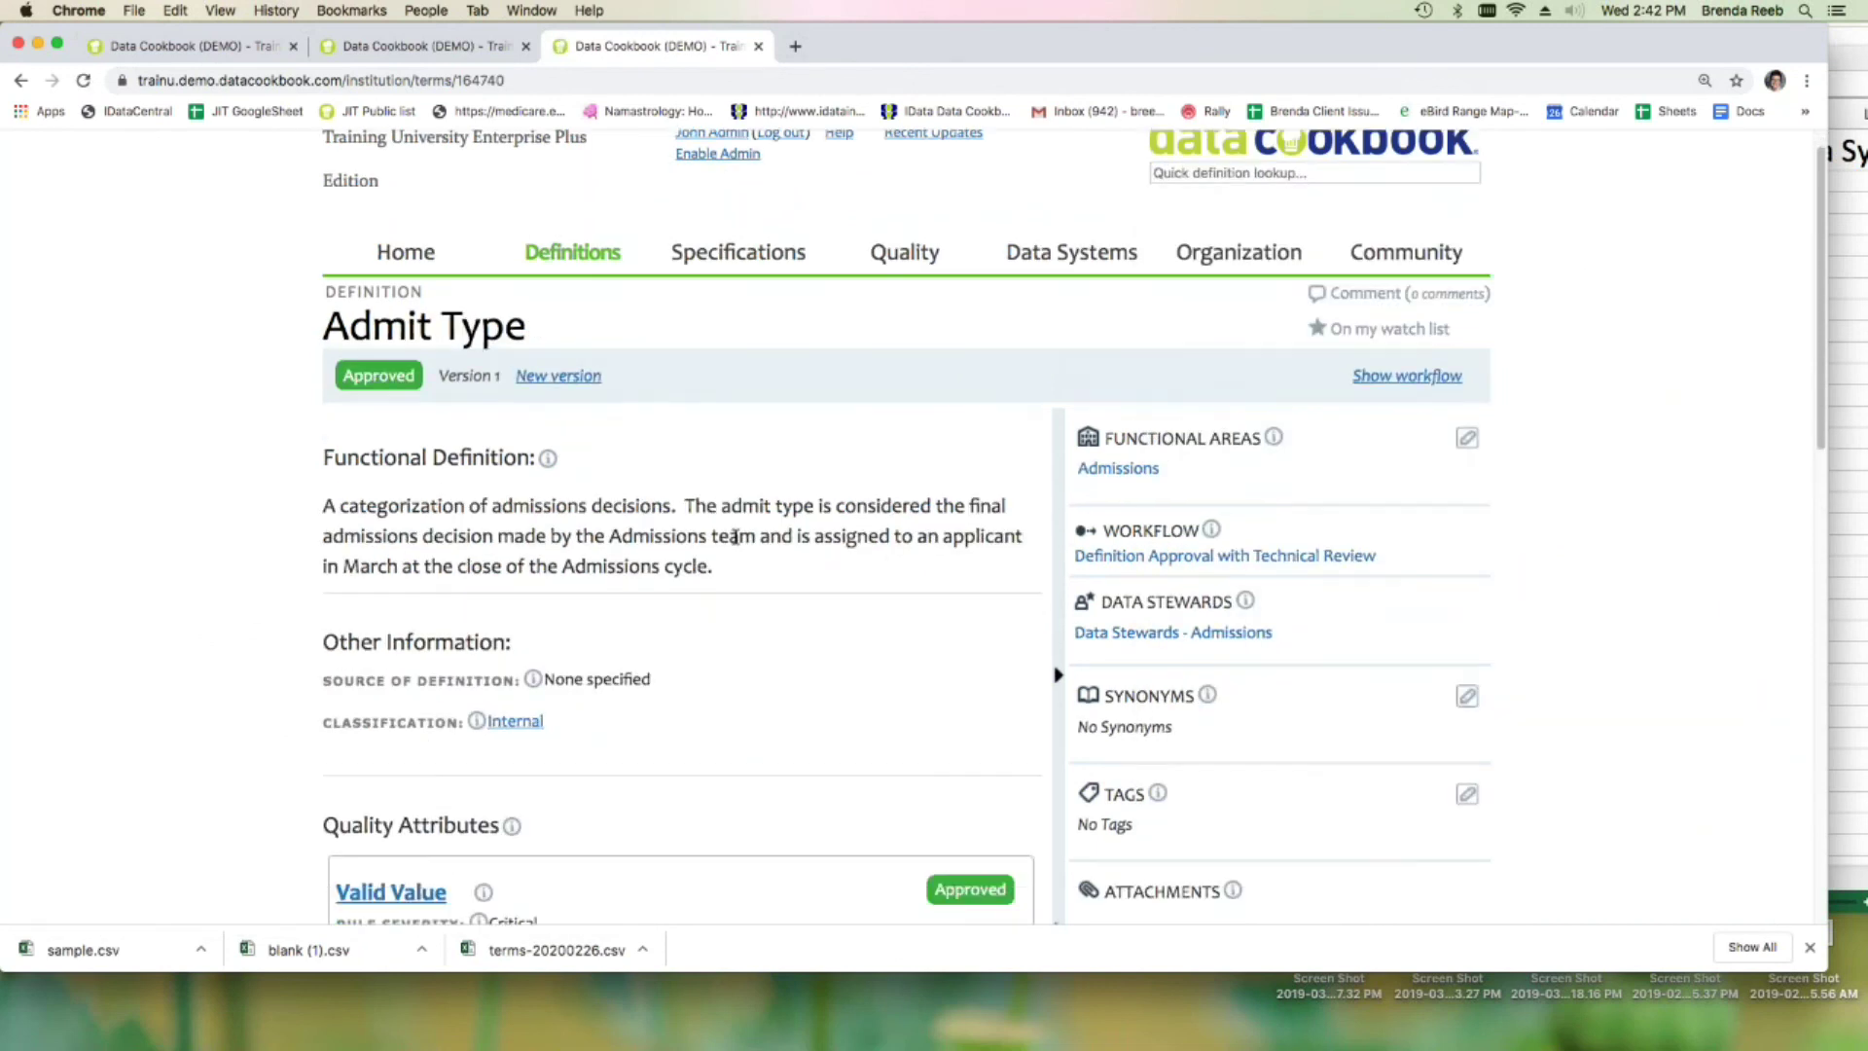
scroll(736, 536, up, 4)
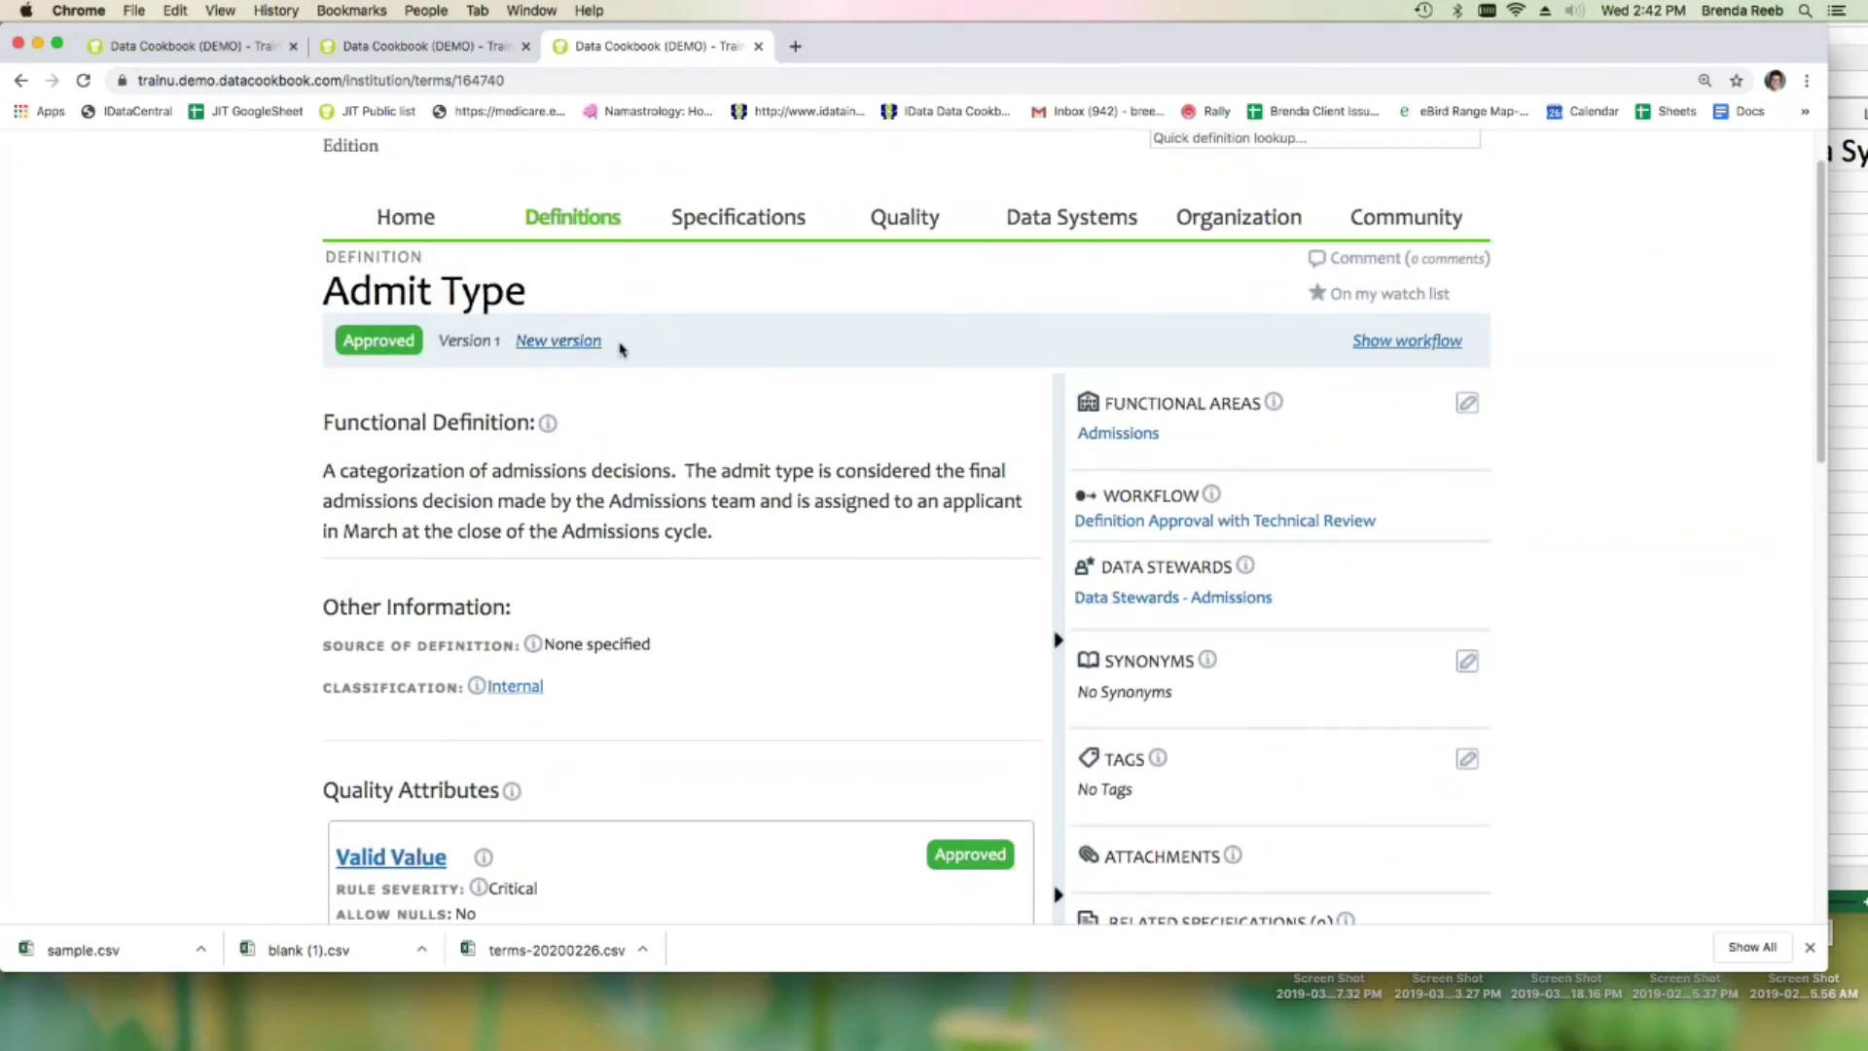
scroll(656, 370, down, 5)
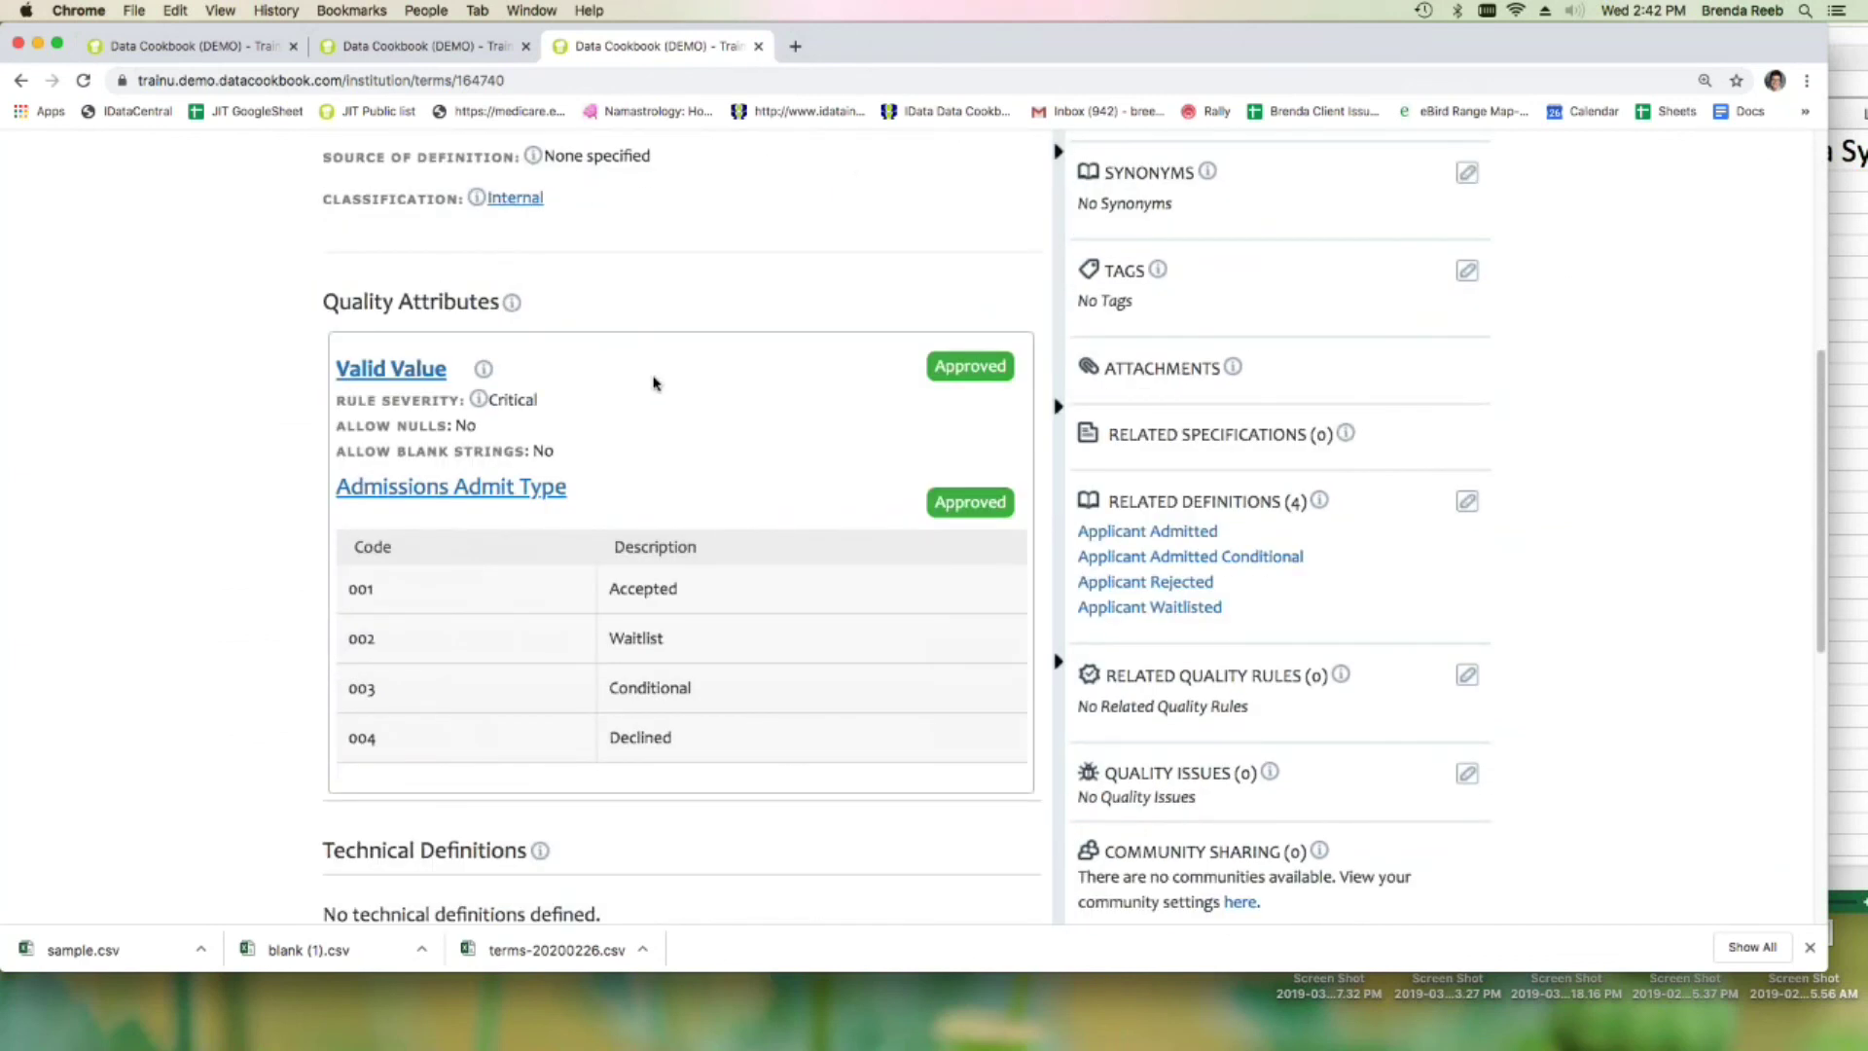
scroll(646, 379, up, 6)
- Look up "academic division" and reopen the Academic Division definition from the results
click(1341, 207)
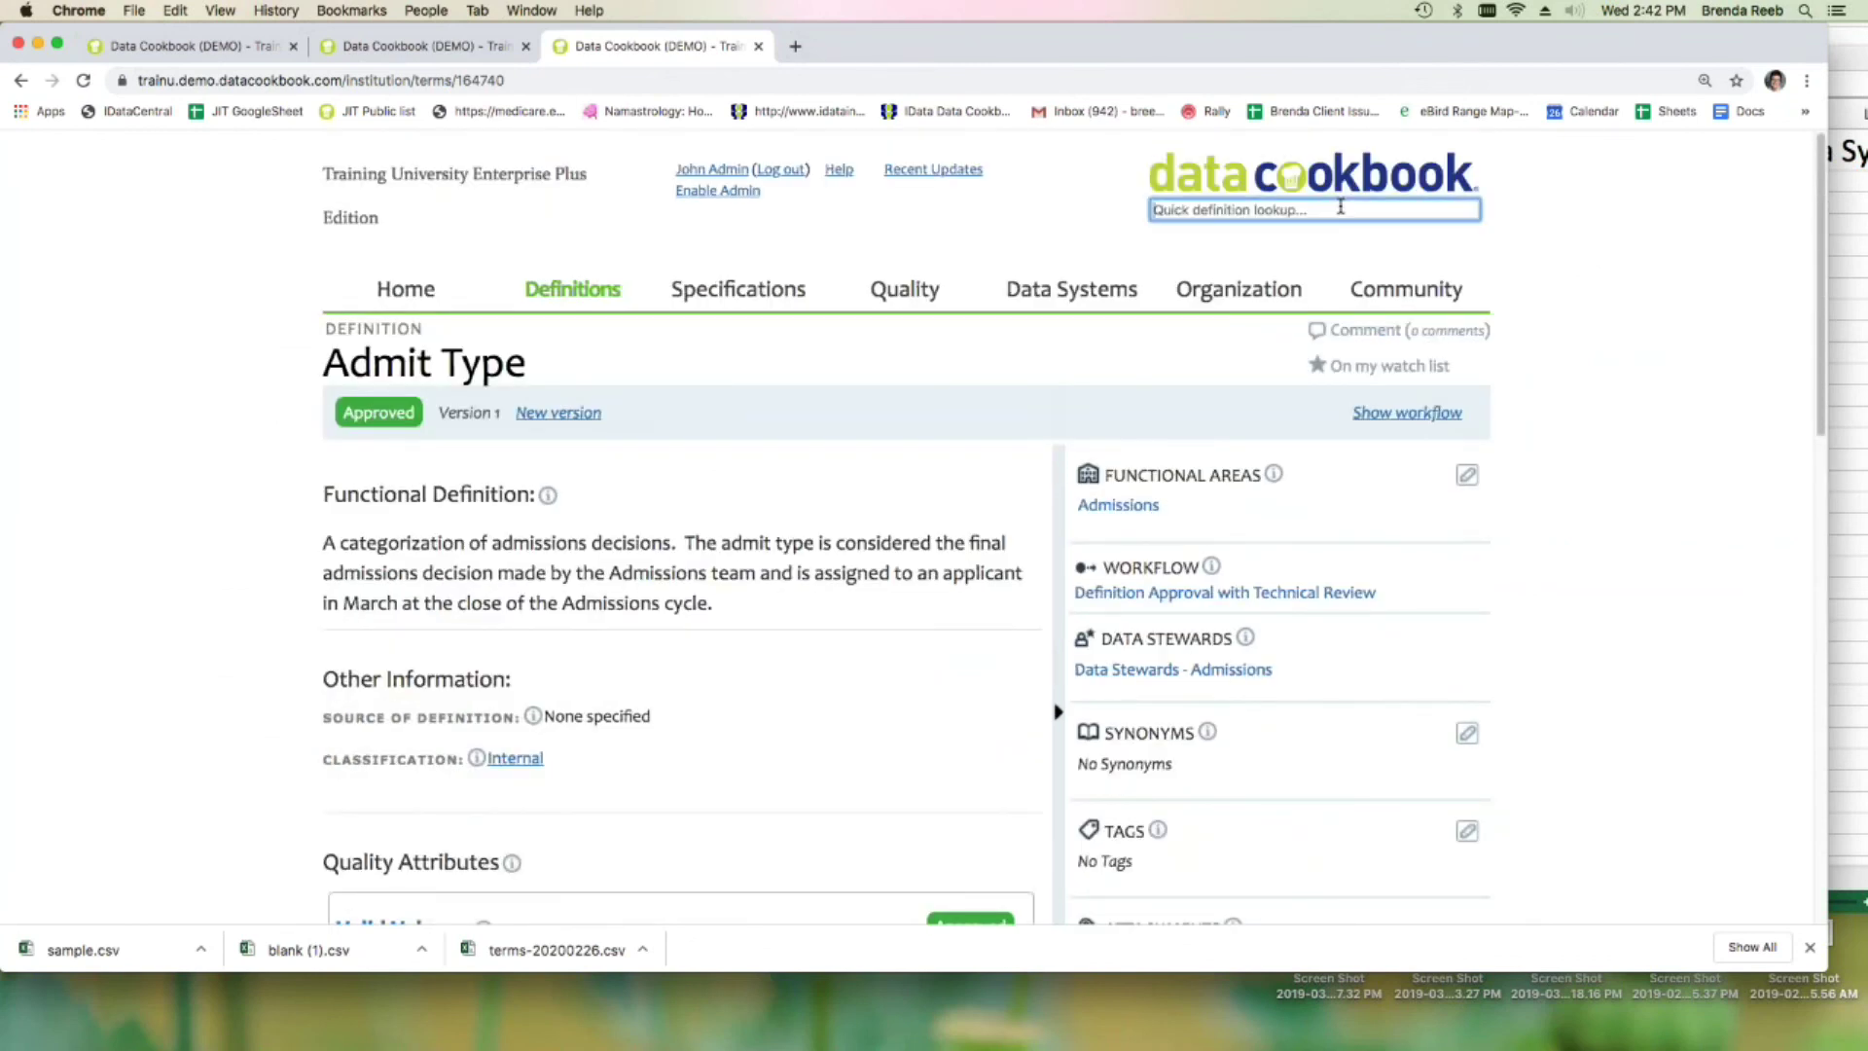
text(academic )
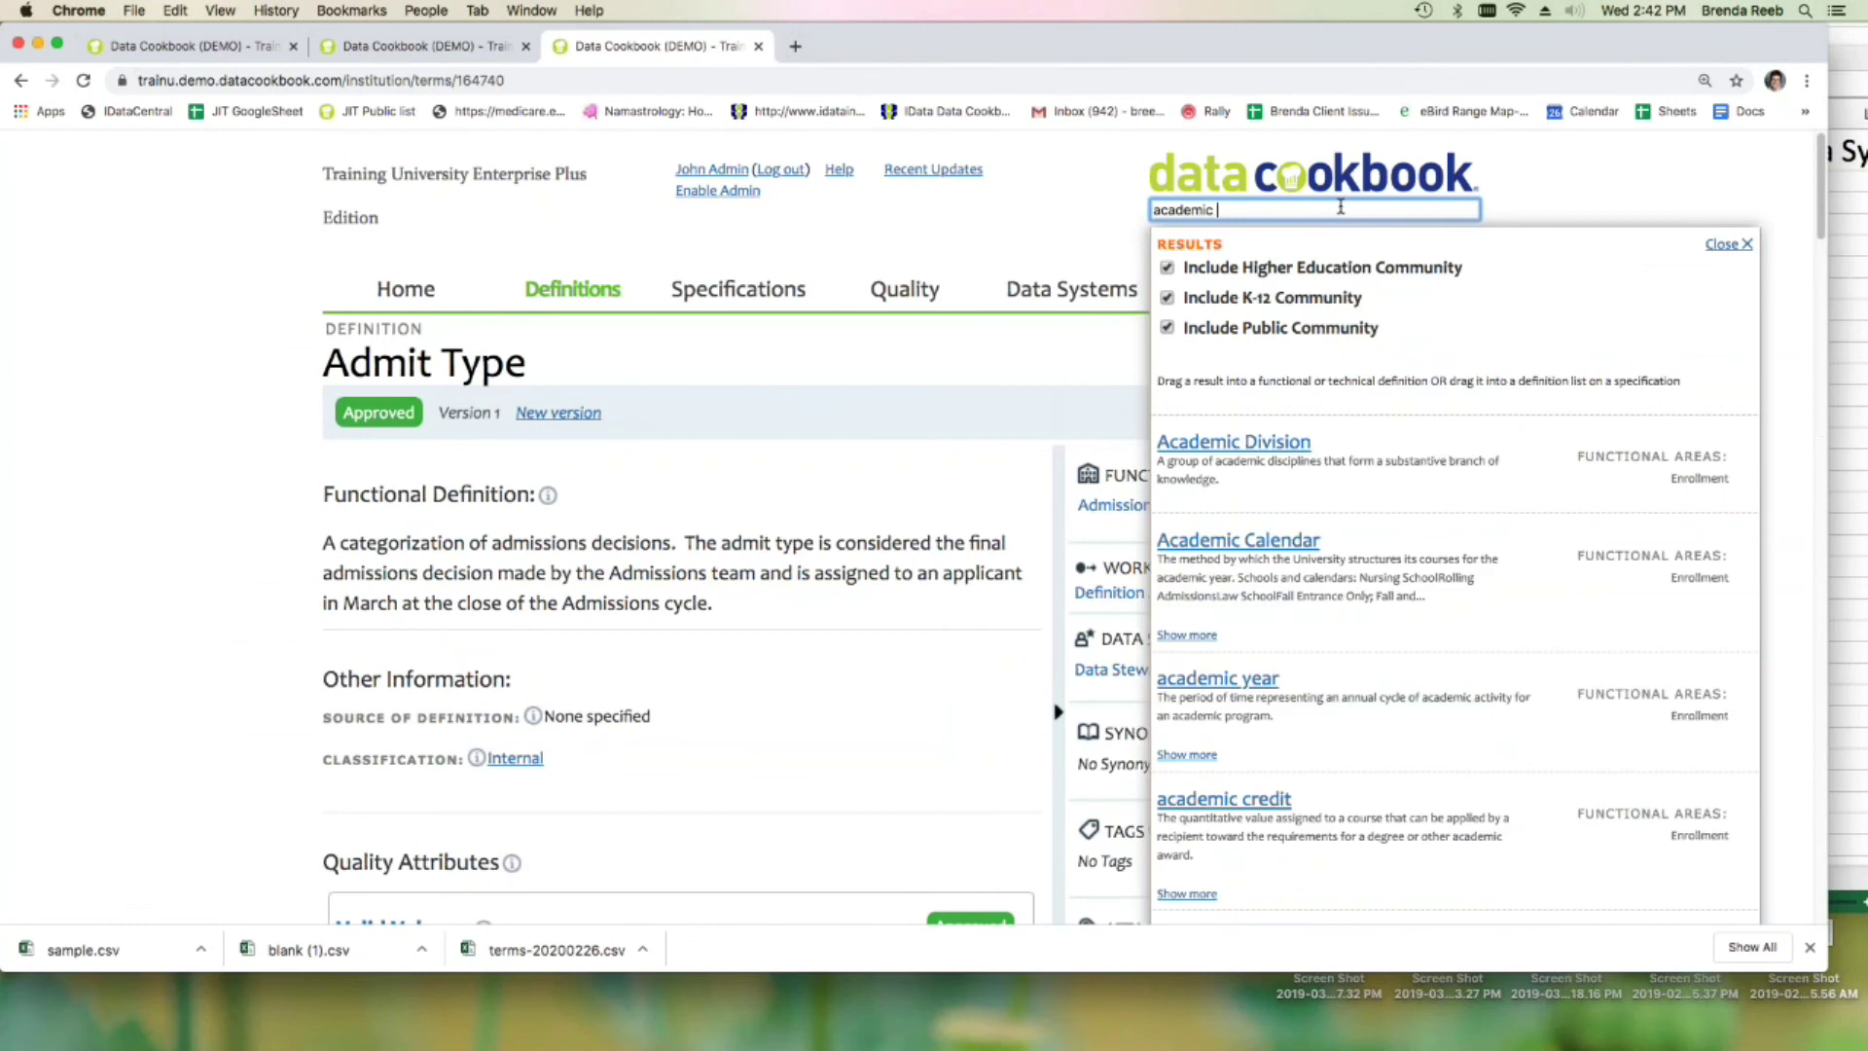
text(division)
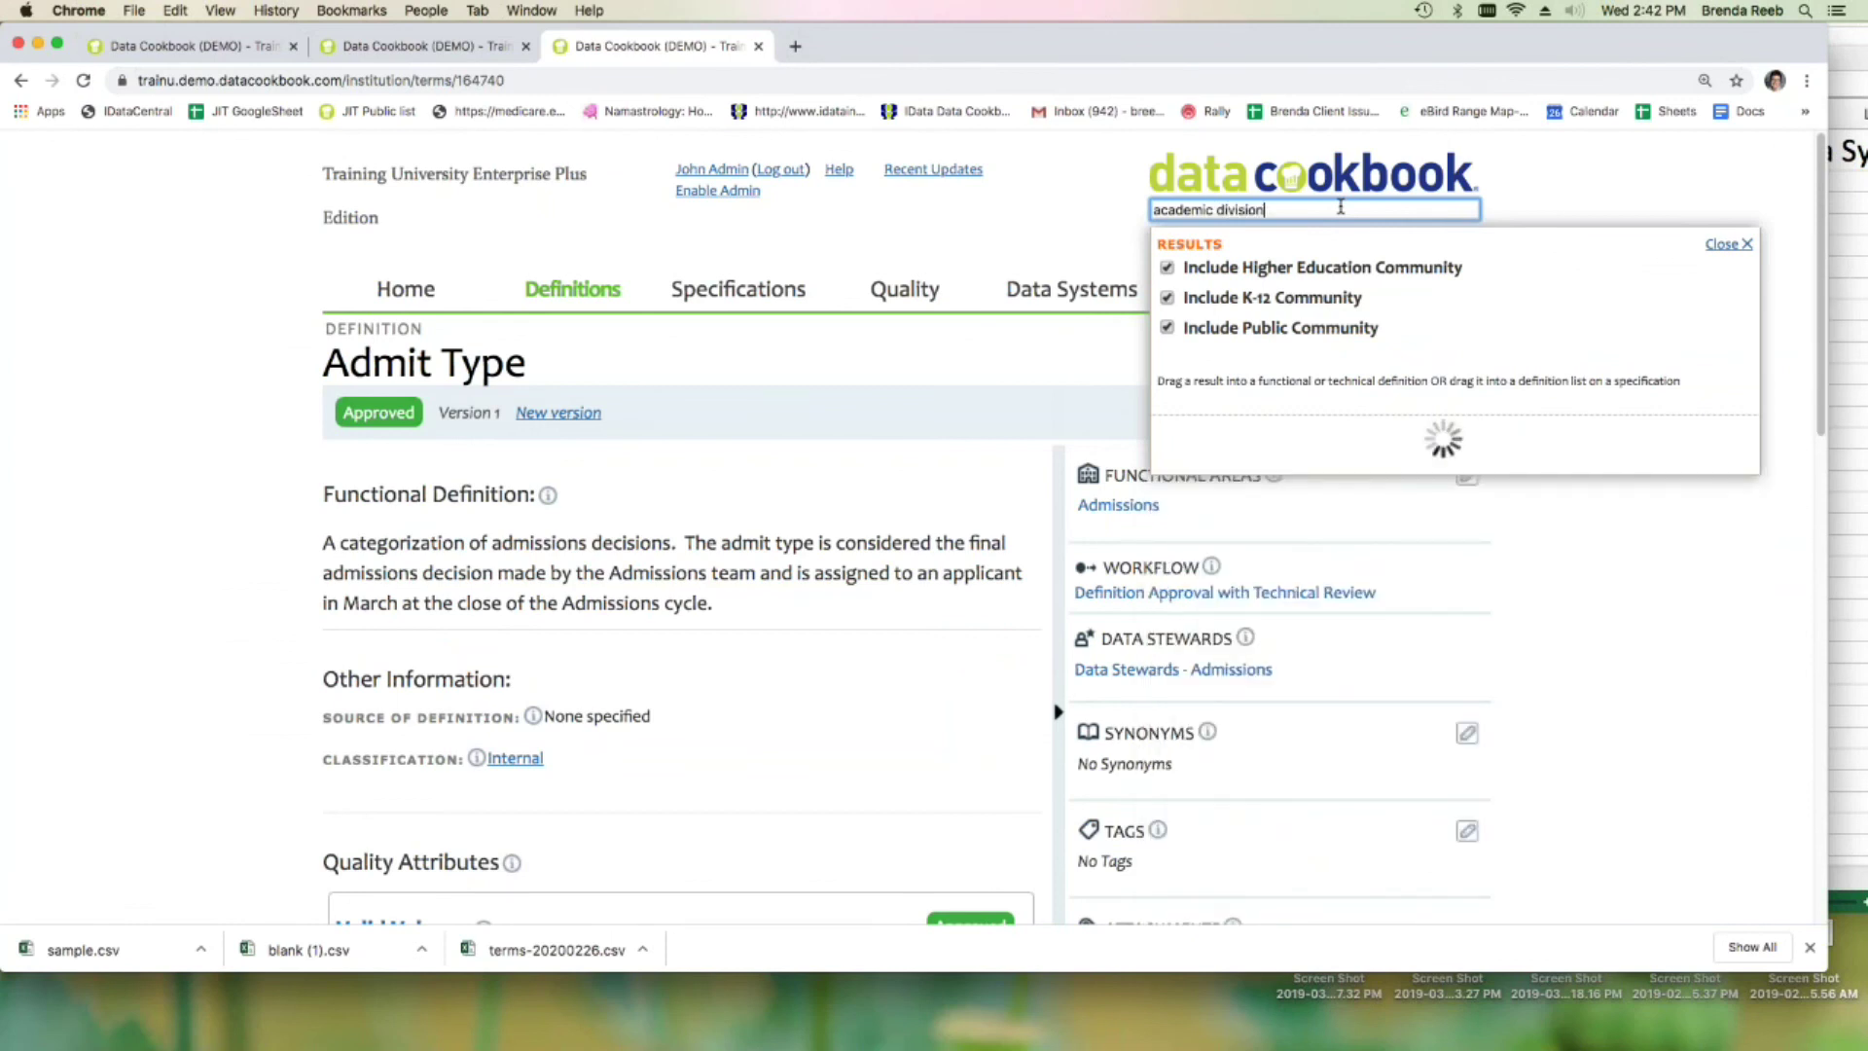
key(Return)
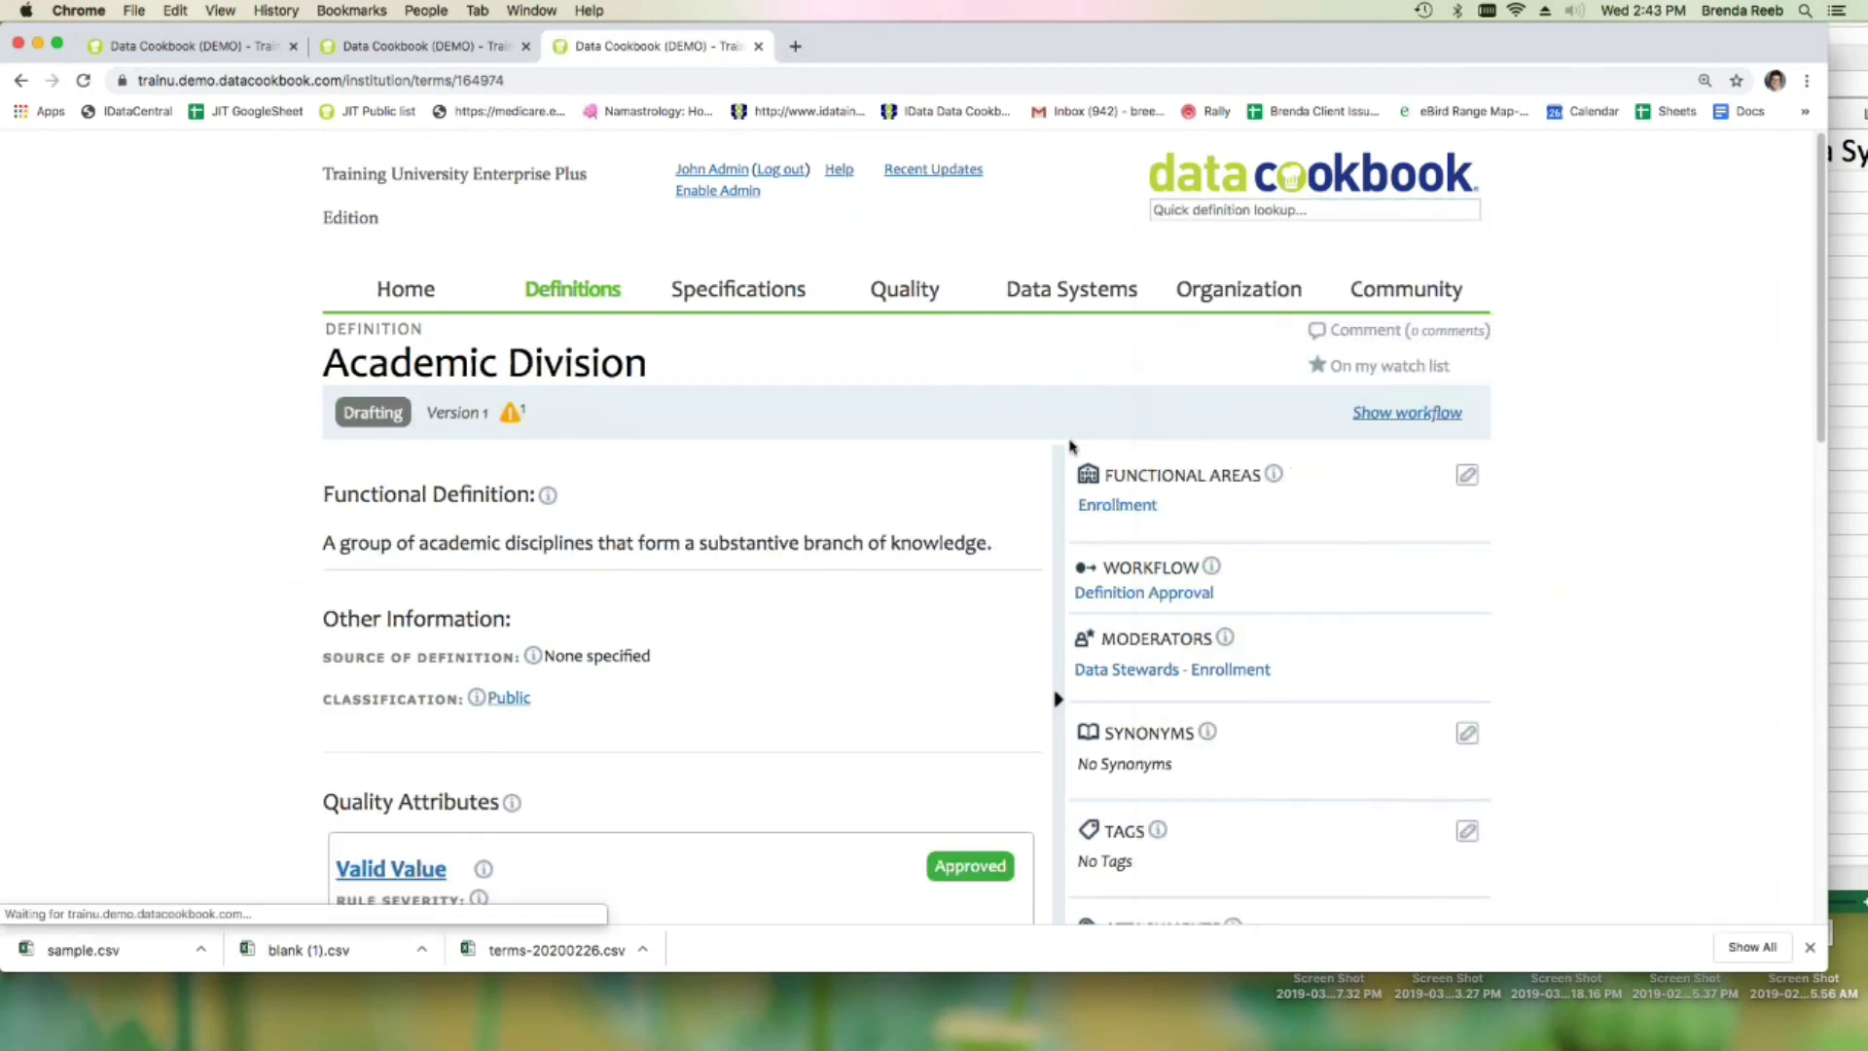
- Examine the Academic Division definition's Quality Attributes, and switch to the "Overwrite or Not" slide in PowerPoint
scroll(888, 433, down, 5)
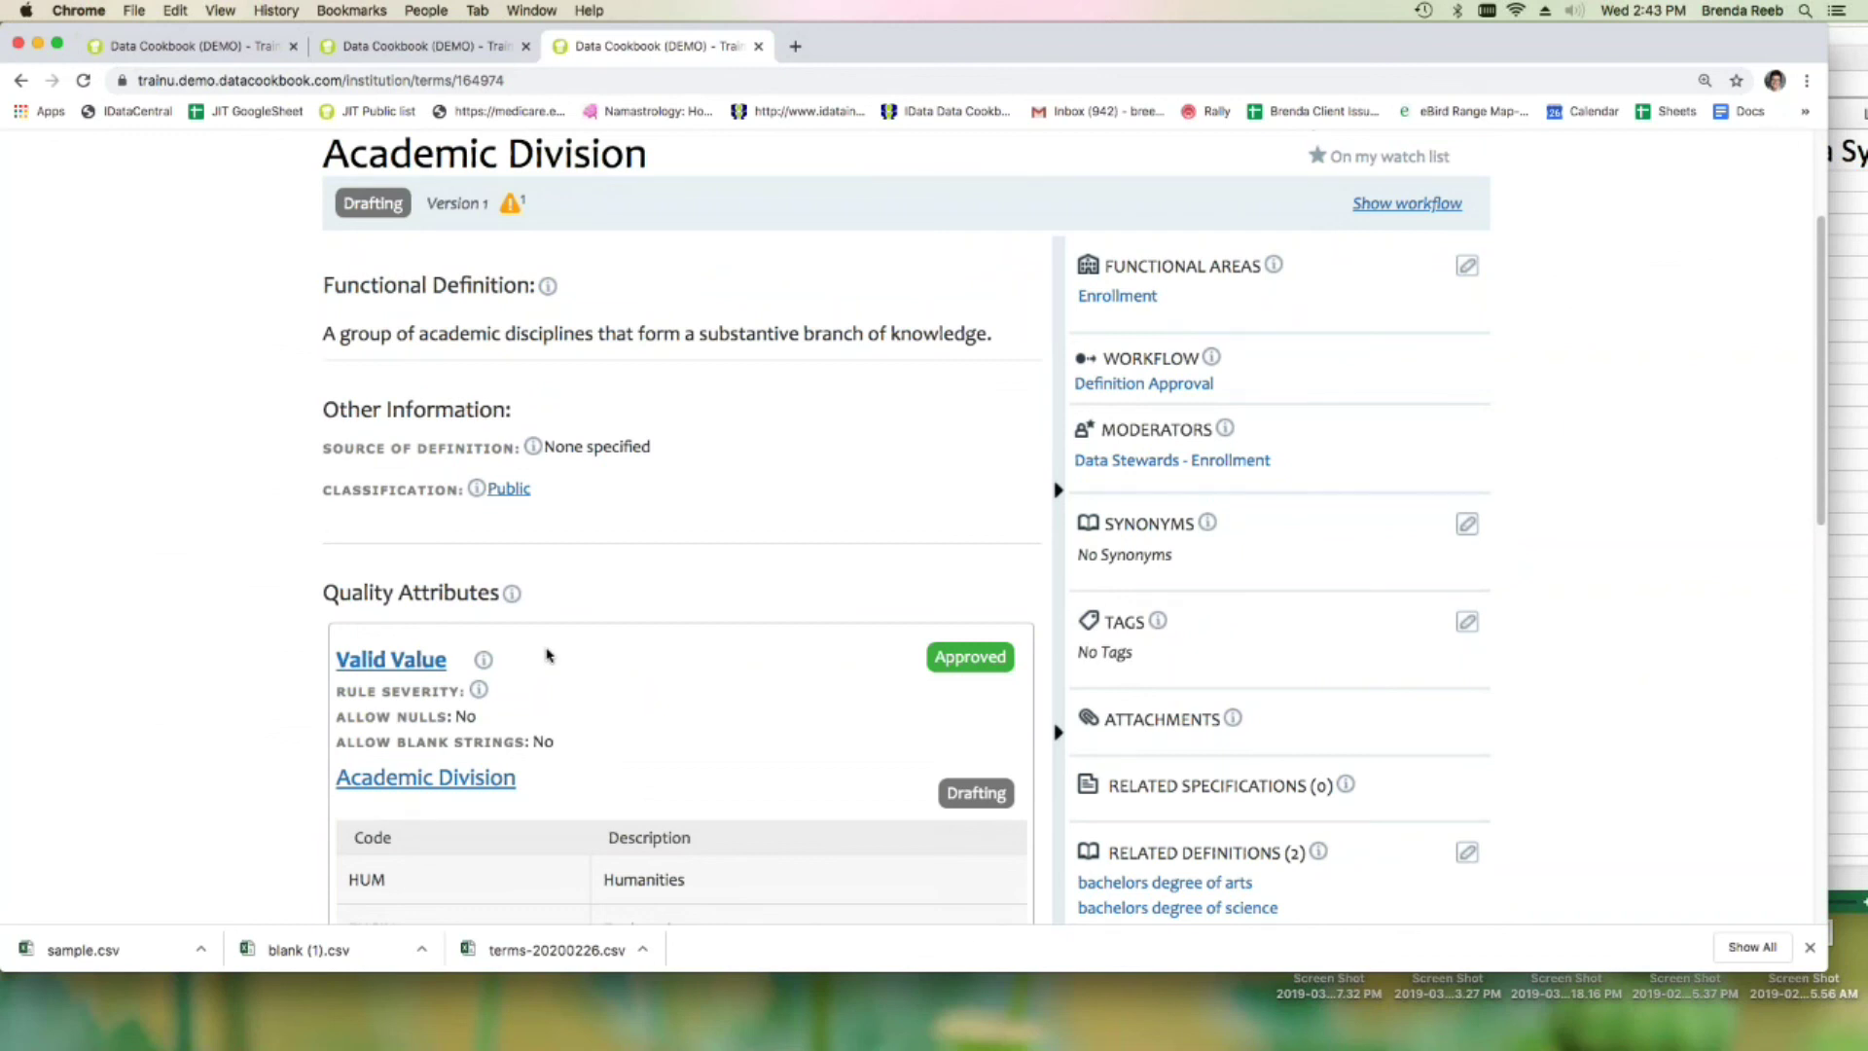
scroll(547, 656, up, 5)
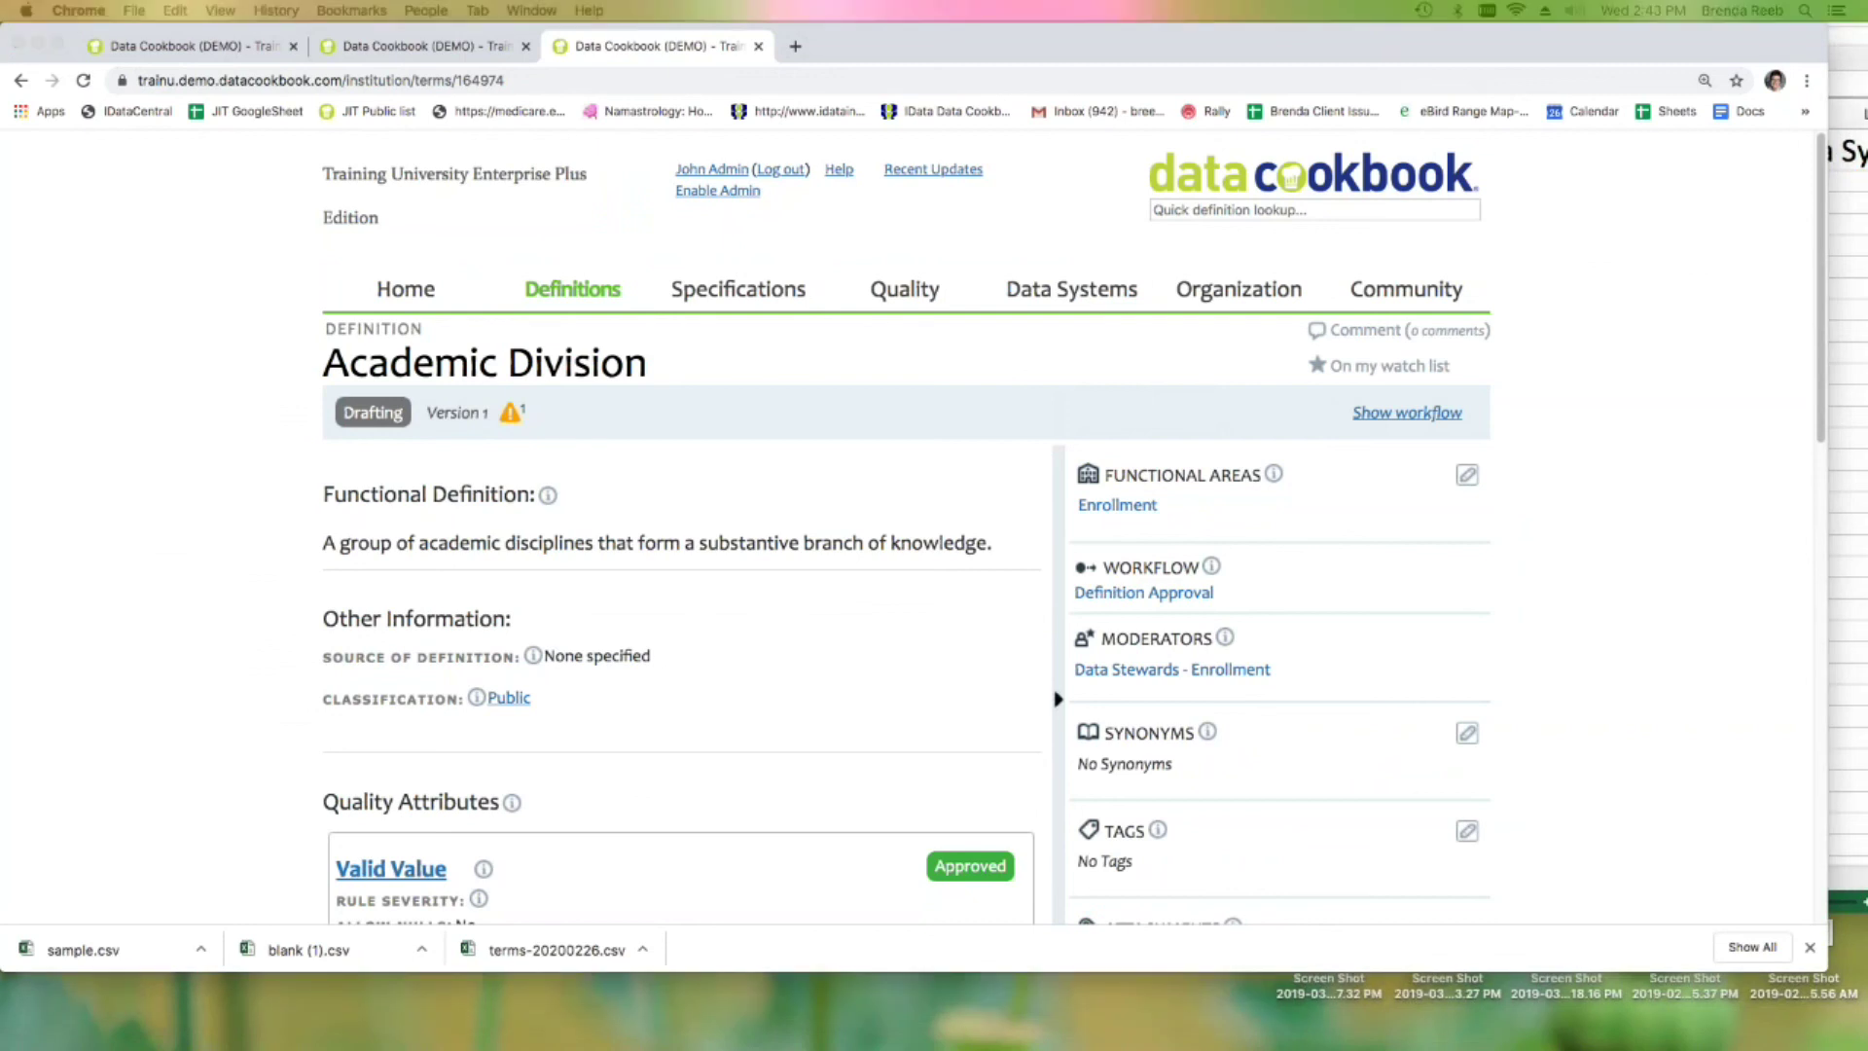
key(super+Tab)
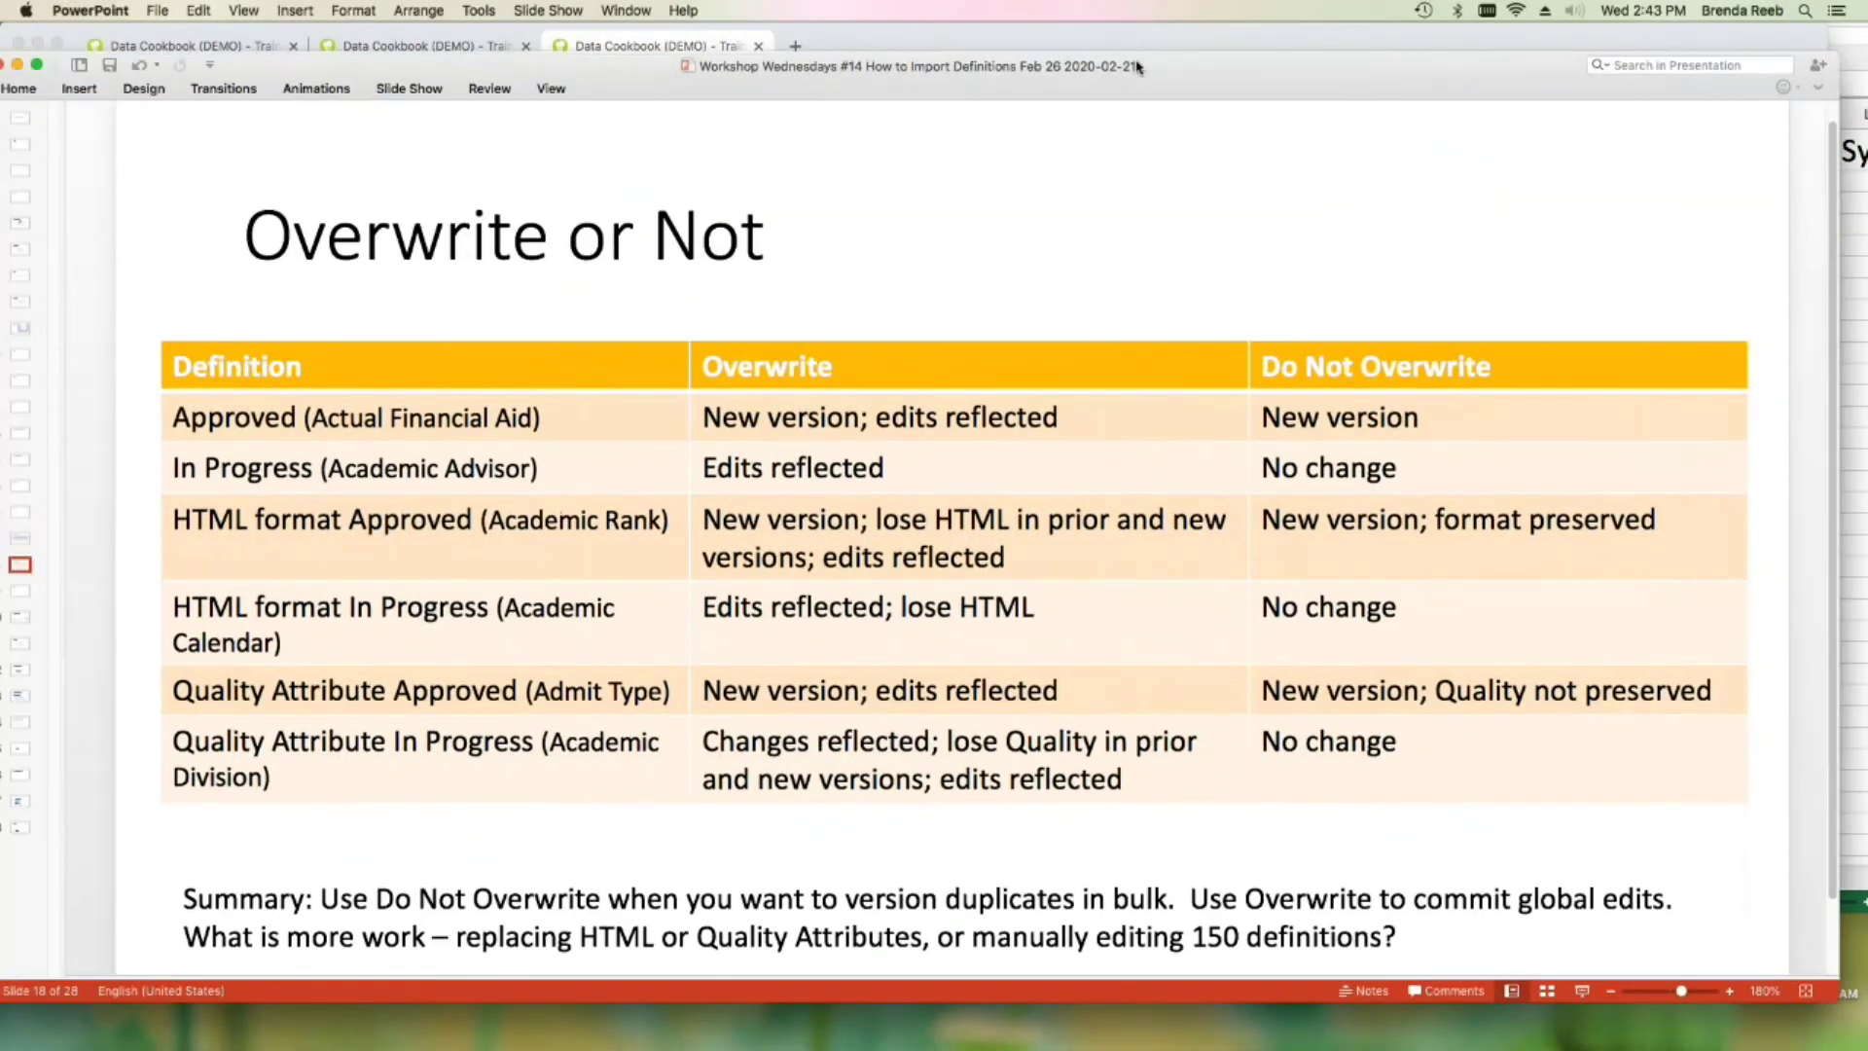